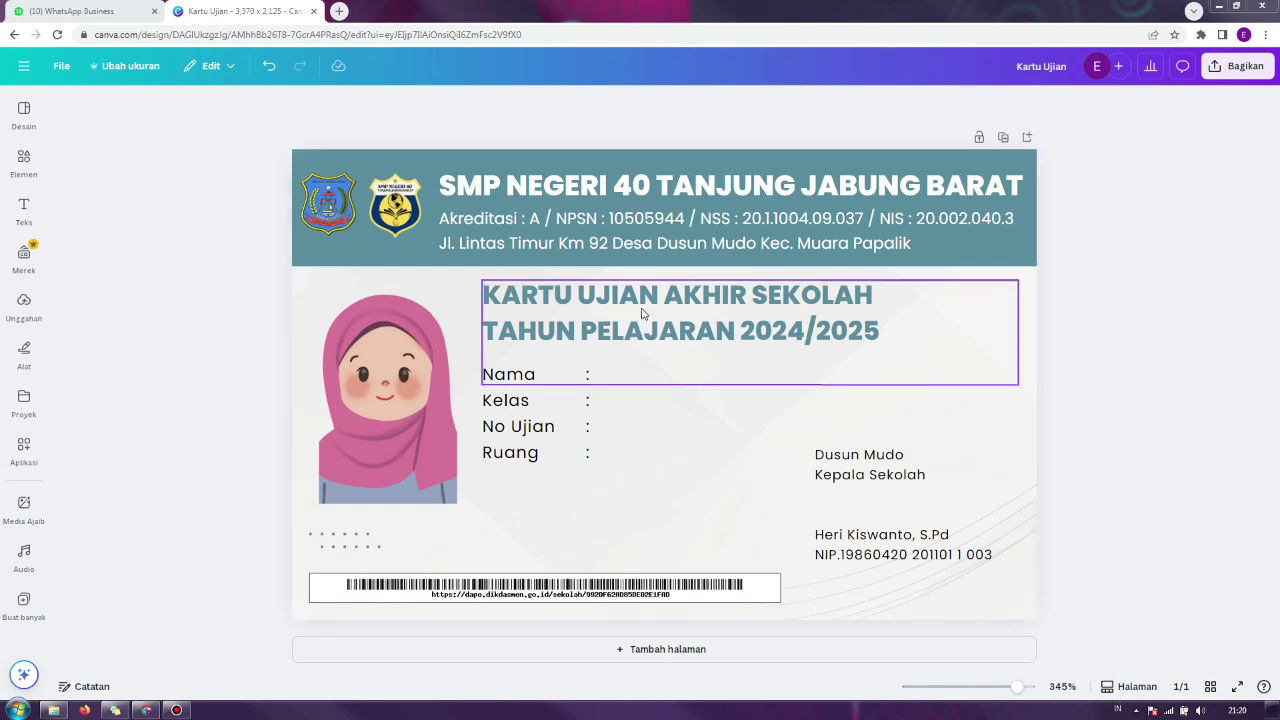
Step: Switch to the file manager and open the SMPN 6 Merlung folder in dokumen on Local Disk (E:)
{"action": "left_click", "coordinate": [1098, 311]}
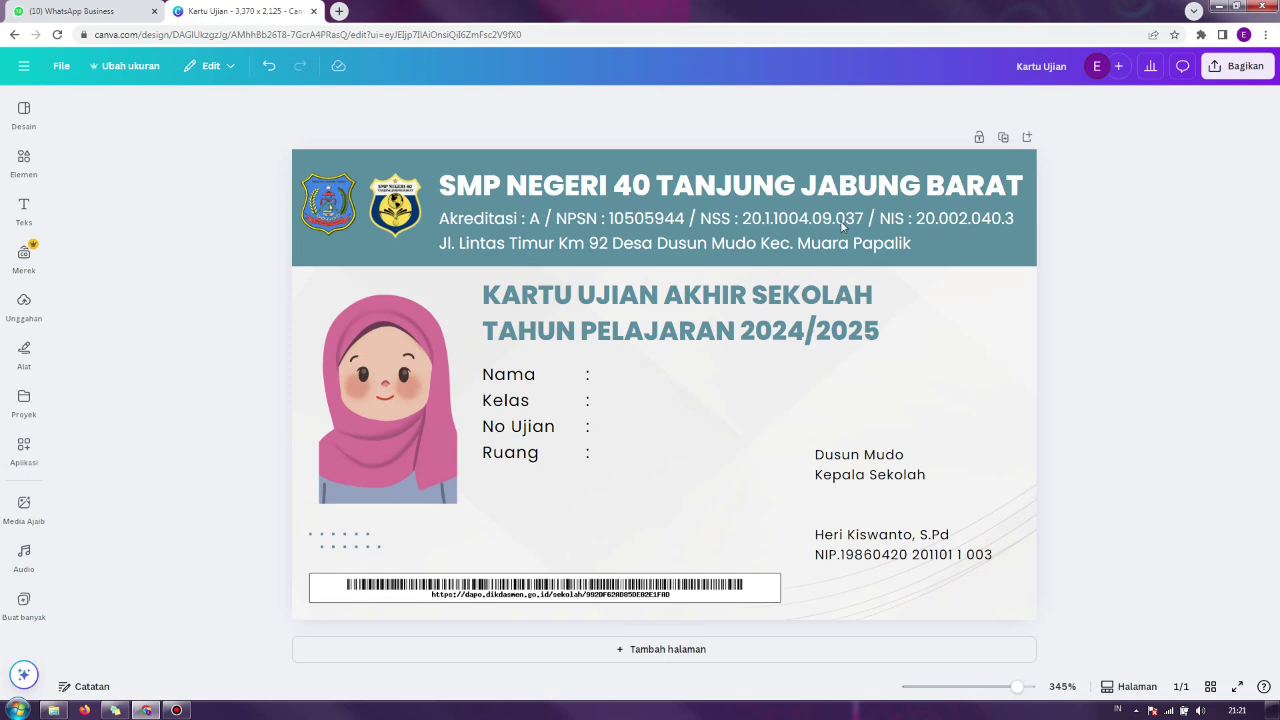
{"action": "left_click", "coordinate": [55, 708]}
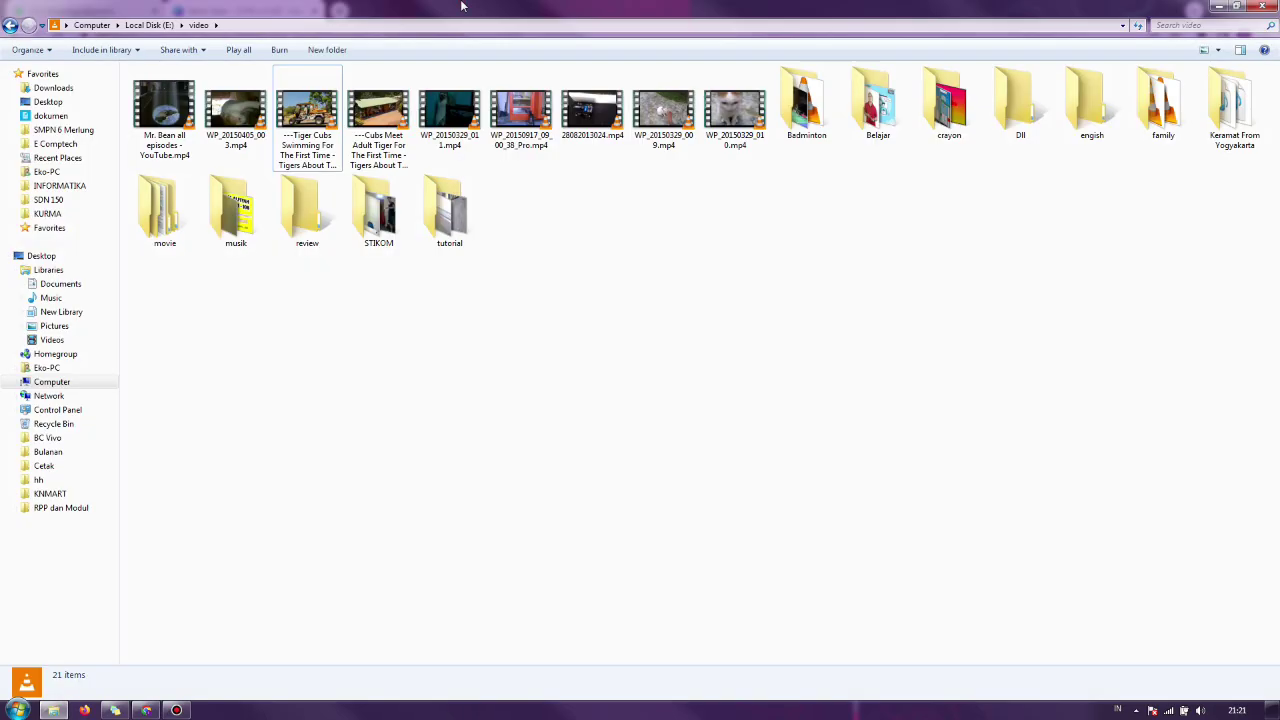
{"action": "left_click", "coordinate": [60, 382]}
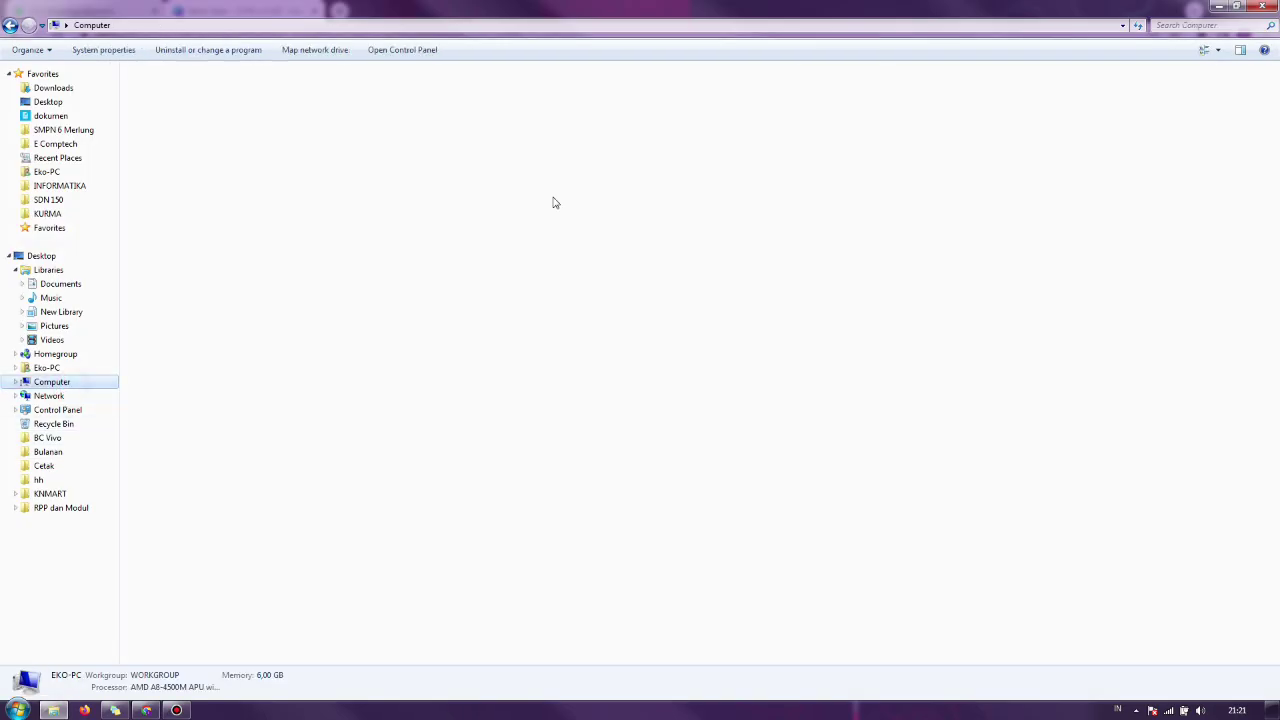
{"action": "double_click", "coordinate": [547, 118]}
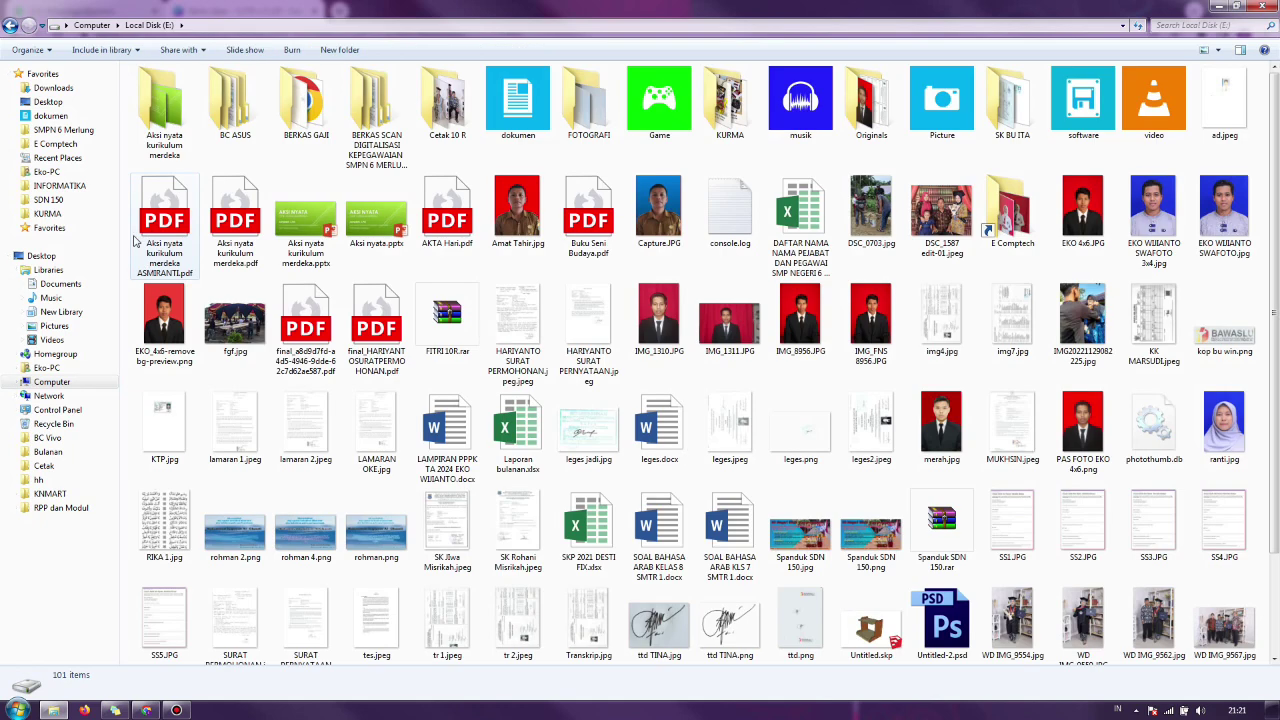
{"action": "left_click", "coordinate": [74, 117]}
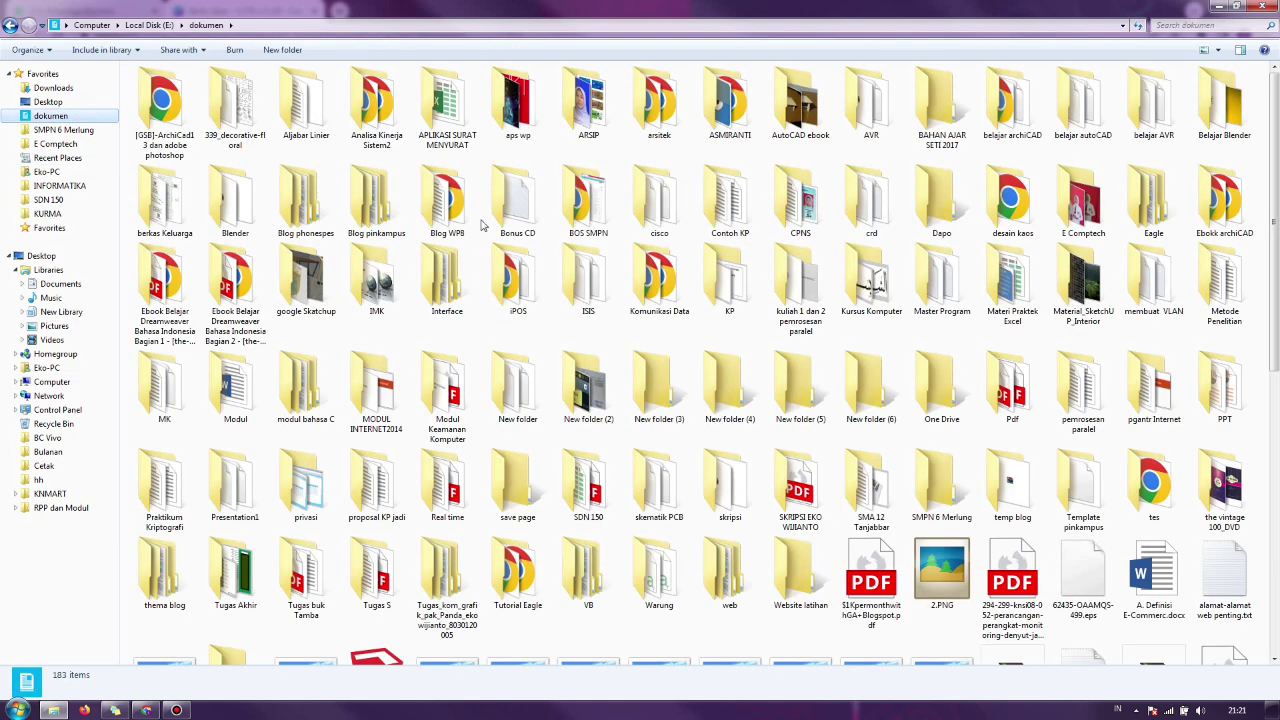
{"action": "left_click", "coordinate": [90, 130]}
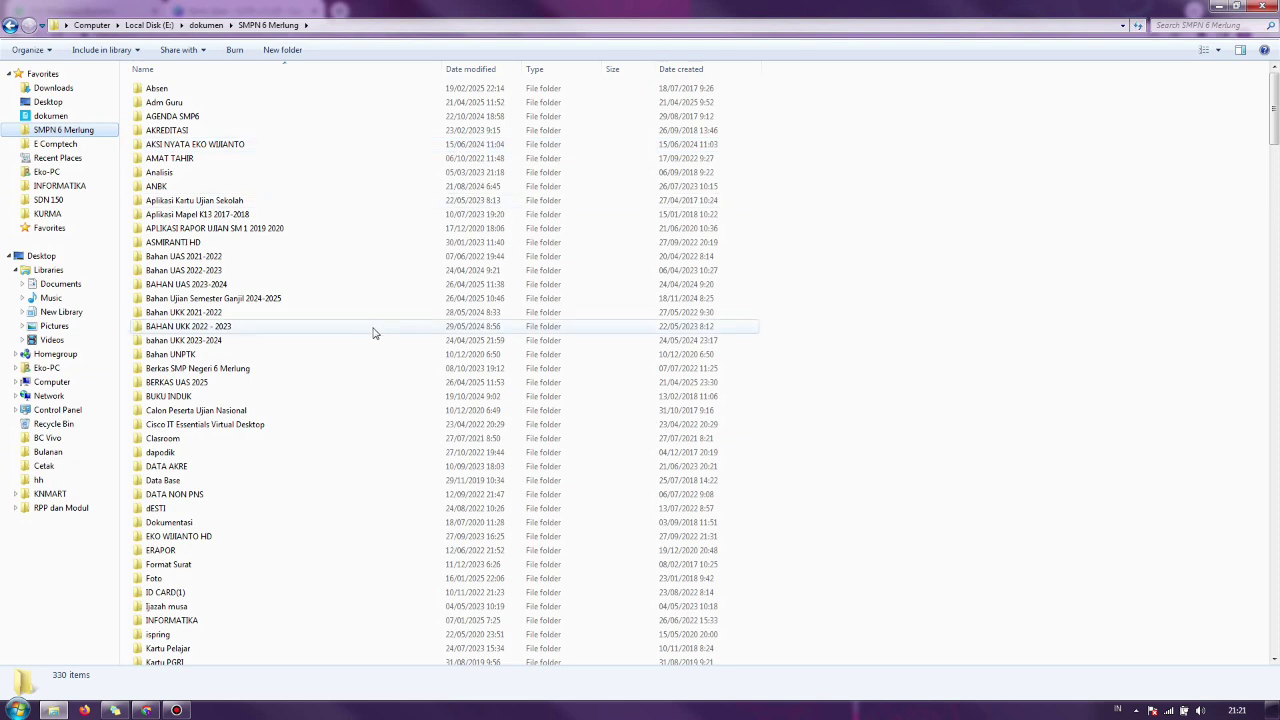
Step: Locate and open the Aplikasi Kartu Ujian Sekolah folder inside SMPN 6 Merlung
{"action": "left_click", "coordinate": [372, 329]}
{"action": "left_click", "coordinate": [297, 368]}
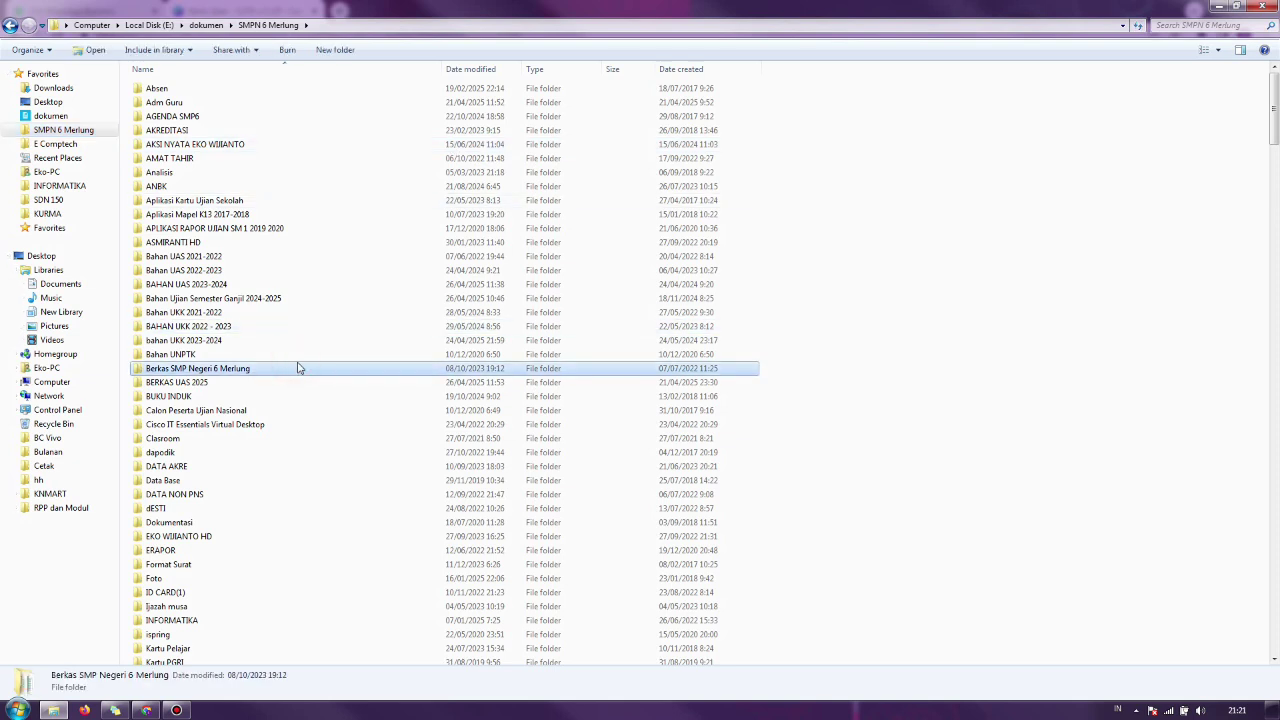
{"action": "type", "text": "apl"}
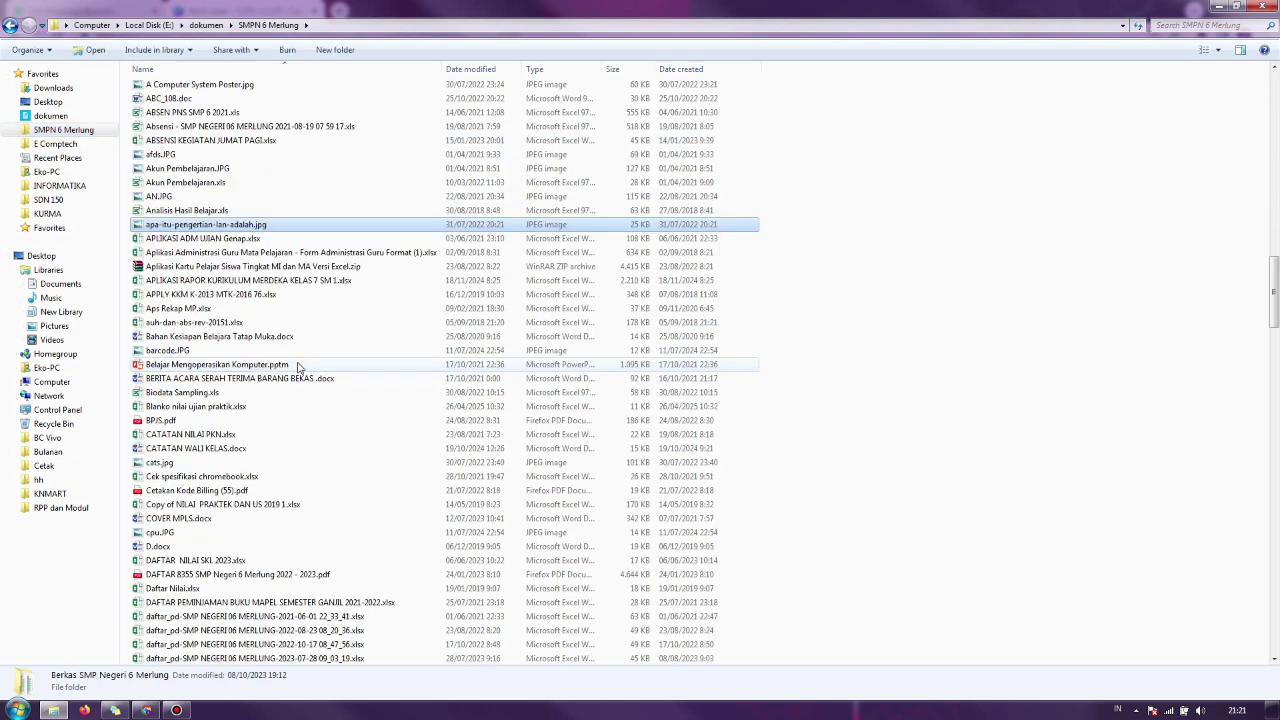
{"action": "left_click", "coordinate": [727, 292]}
{"action": "scroll", "coordinate": [729, 292], "scroll_direction": "up", "scroll_amount": 15}
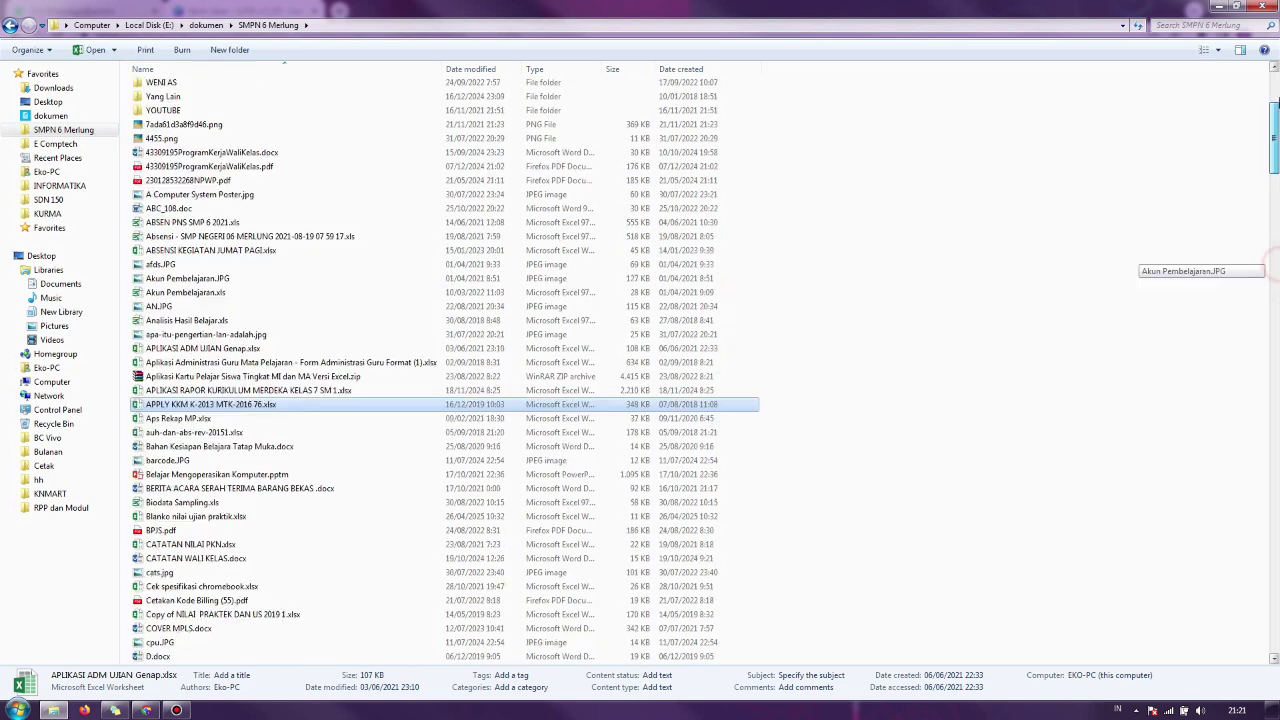
{"action": "double_click", "coordinate": [283, 199]}
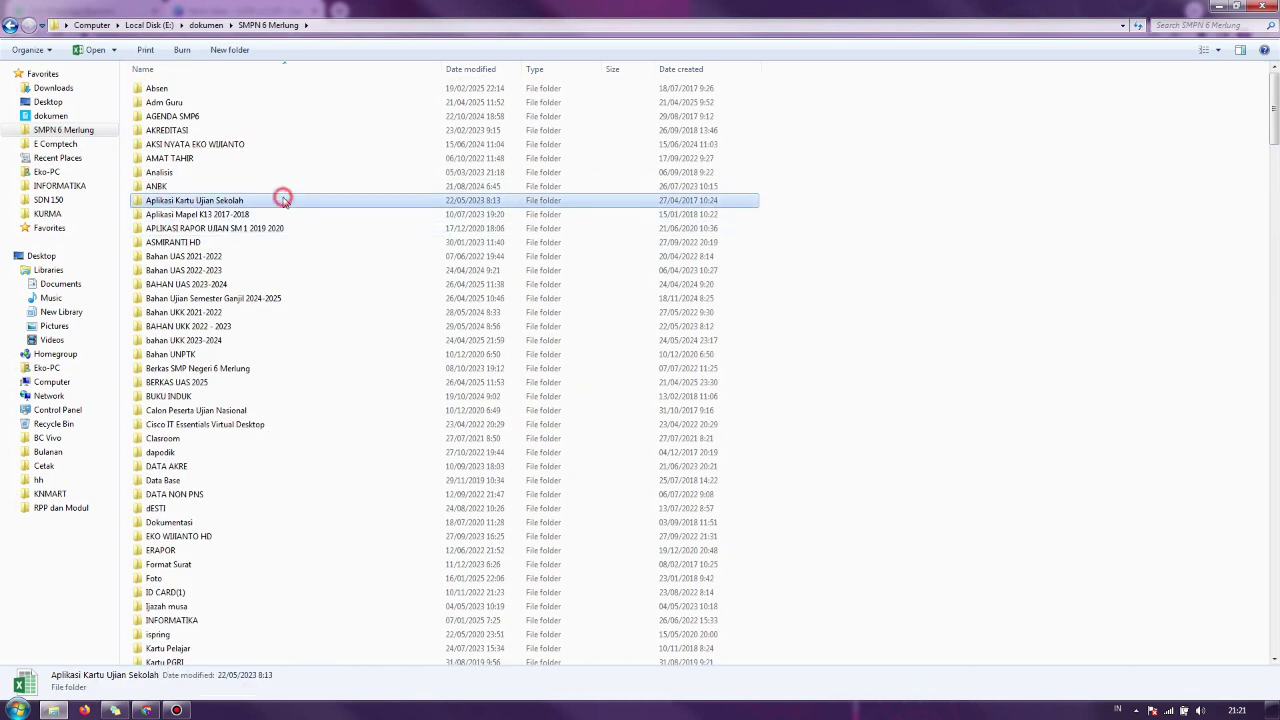
Step: Look through the UAS 2020 2021, GANJIL 22-23 and DB subfolders for earlier exam card files and return to SMPN 6 Merlung
{"action": "double_click", "coordinate": [187, 116]}
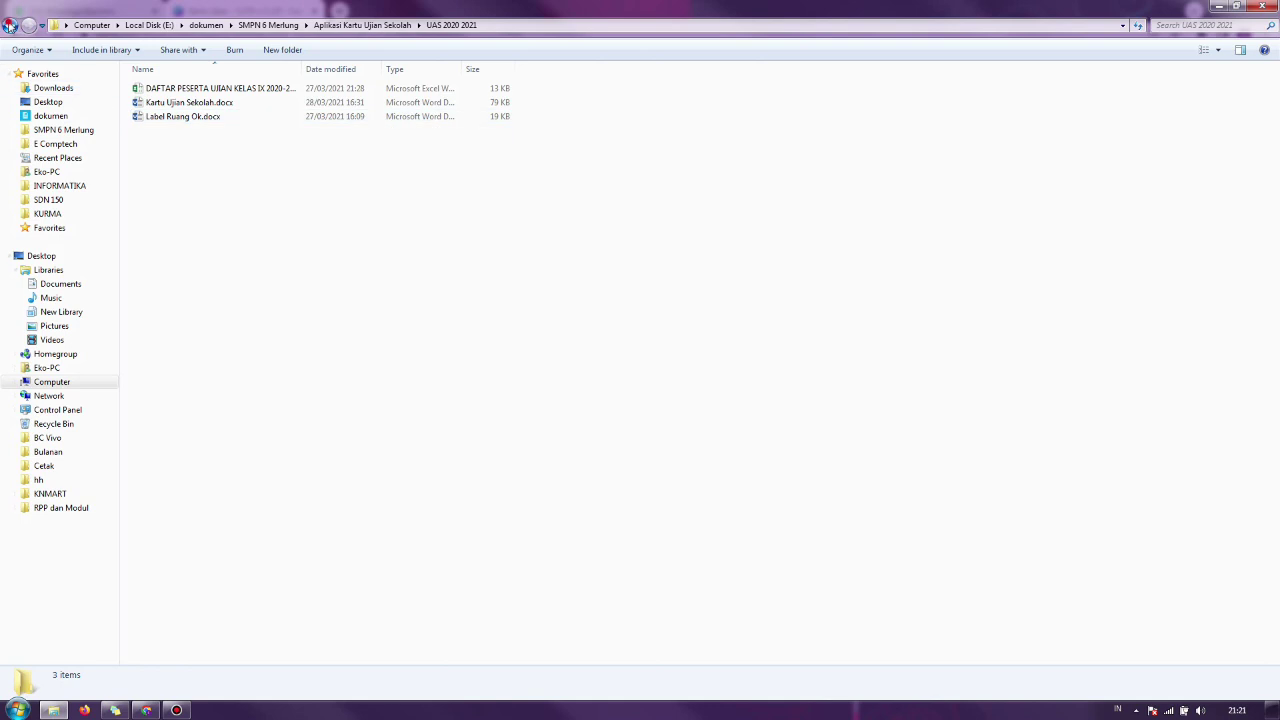
{"action": "left_click", "coordinate": [10, 25]}
{"action": "left_click", "coordinate": [170, 103]}
{"action": "double_click", "coordinate": [170, 103]}
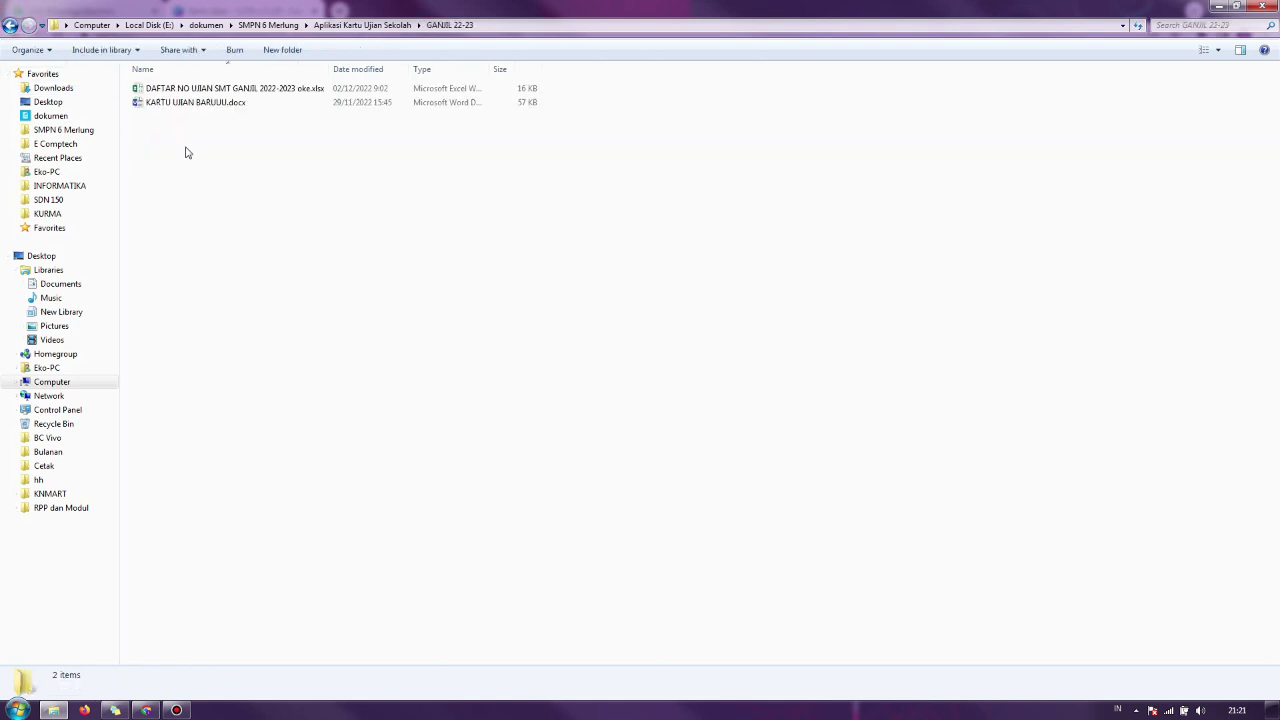
{"action": "left_click", "coordinate": [11, 26]}
{"action": "double_click", "coordinate": [219, 88]}
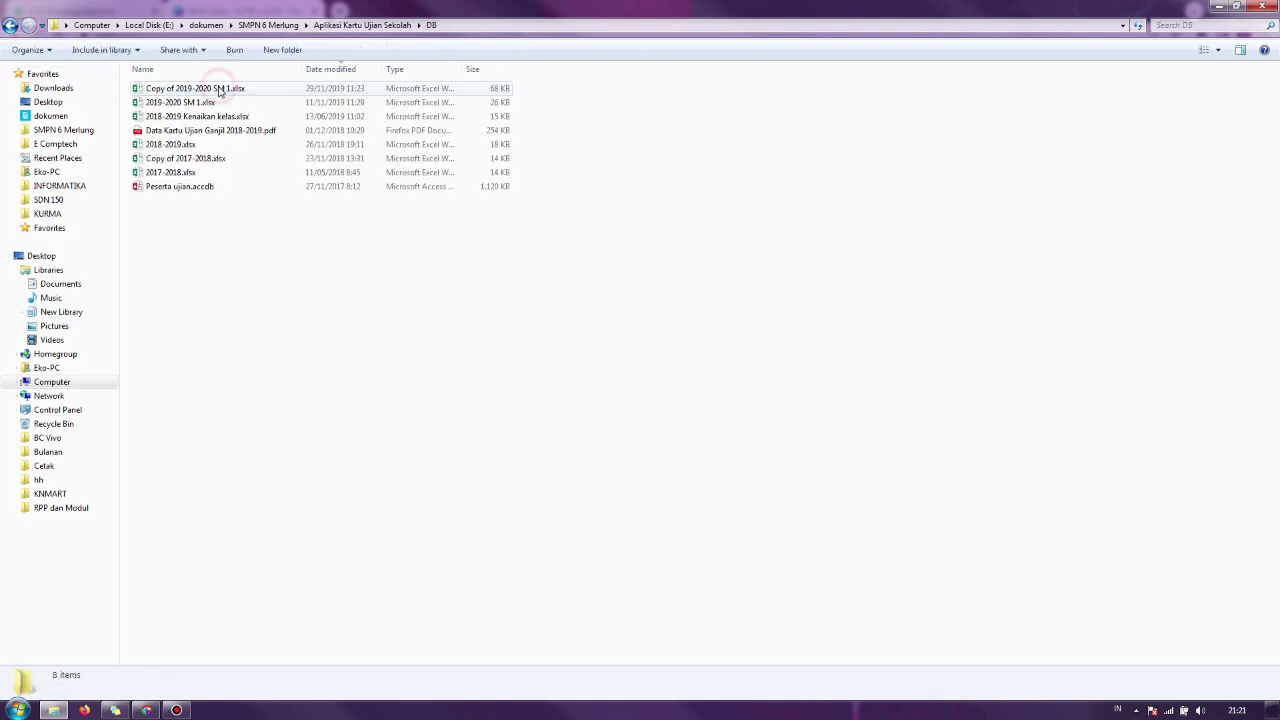
{"action": "left_click", "coordinate": [10, 25]}
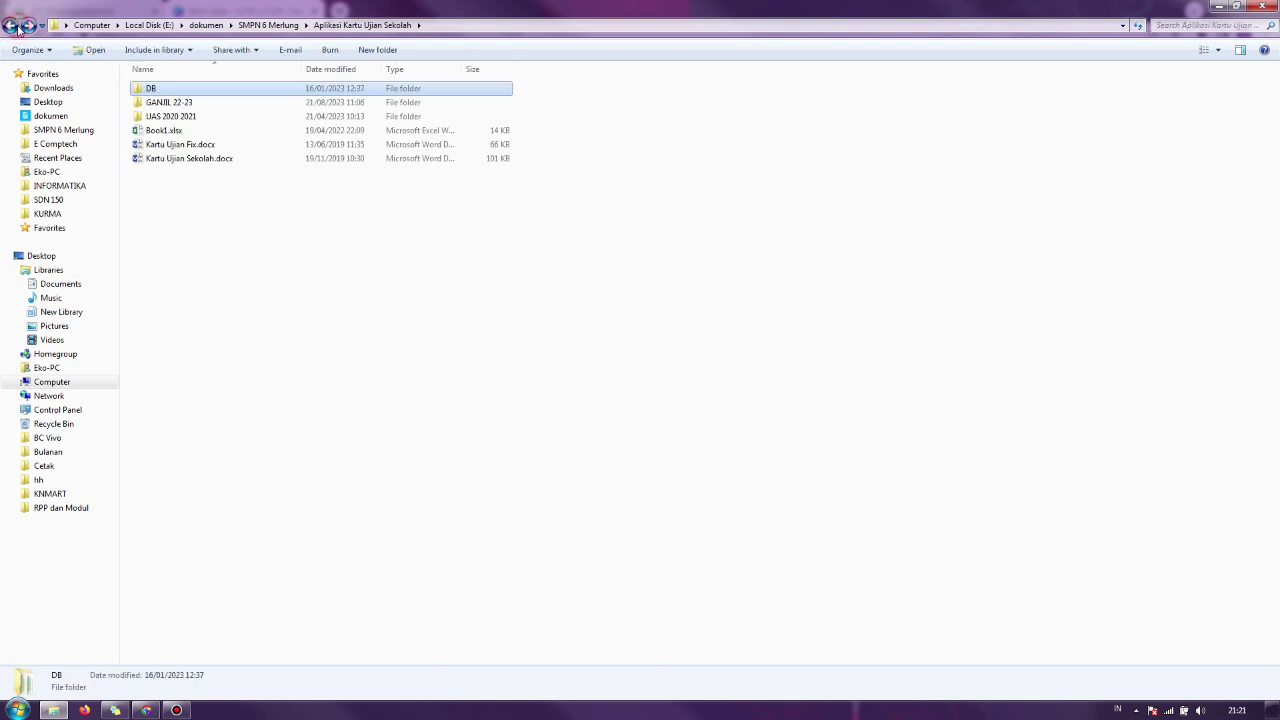
{"action": "left_click", "coordinate": [10, 25]}
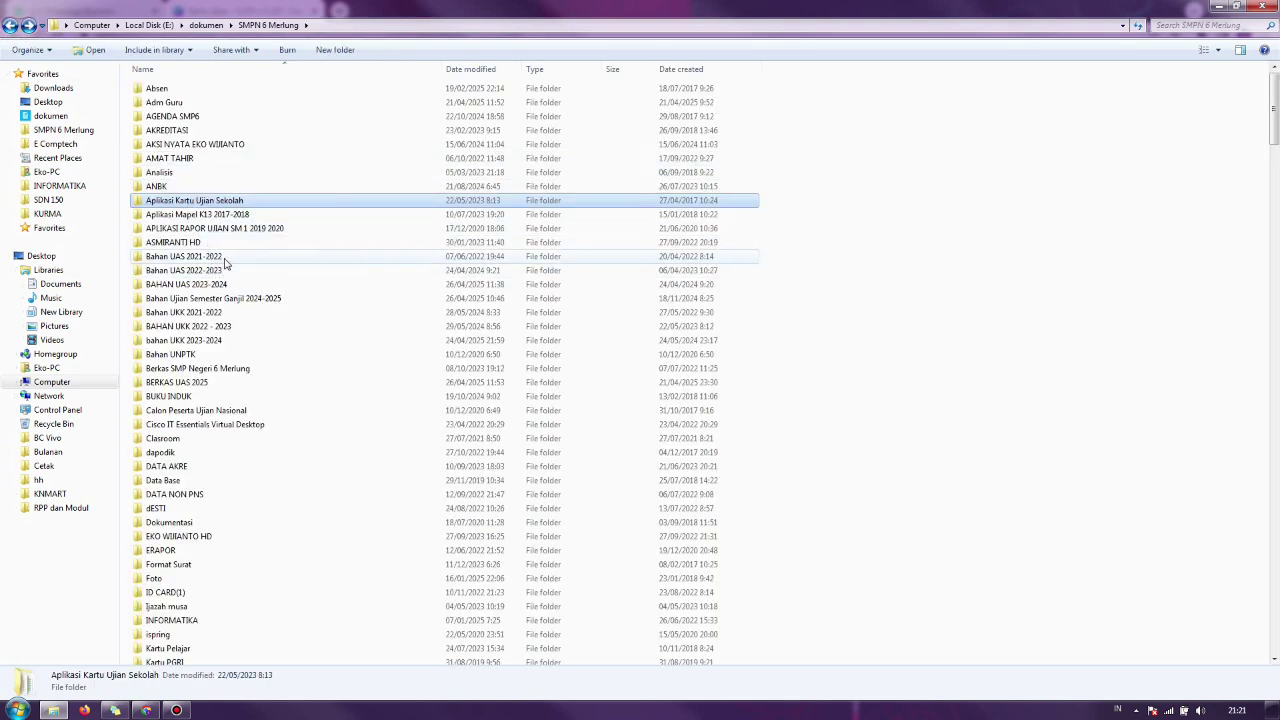
Step: Open Kartu Ujian Fix.docx from Aplikasi Kartu Ujian Sekolah to examine its exam cards and mail merge setup, and close it
{"action": "double_click", "coordinate": [221, 201]}
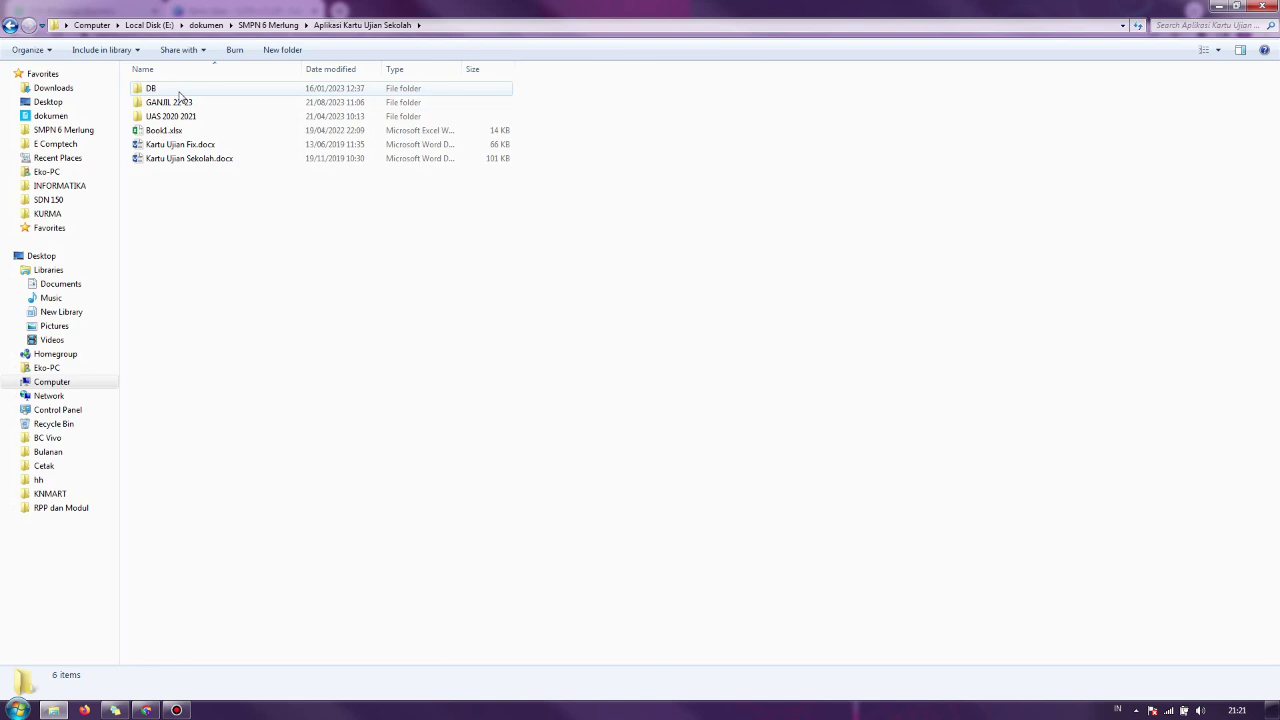
{"action": "left_click", "coordinate": [190, 147]}
{"action": "double_click", "coordinate": [193, 148]}
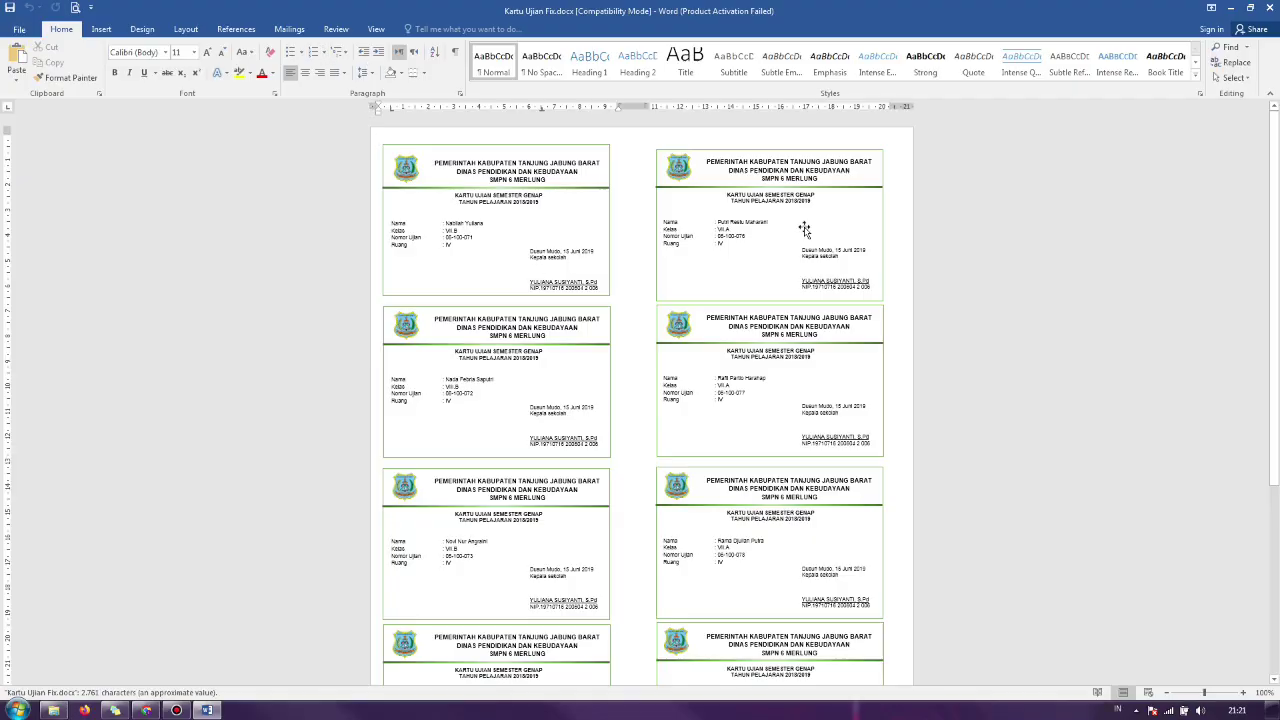
{"action": "left_click", "coordinate": [289, 30]}
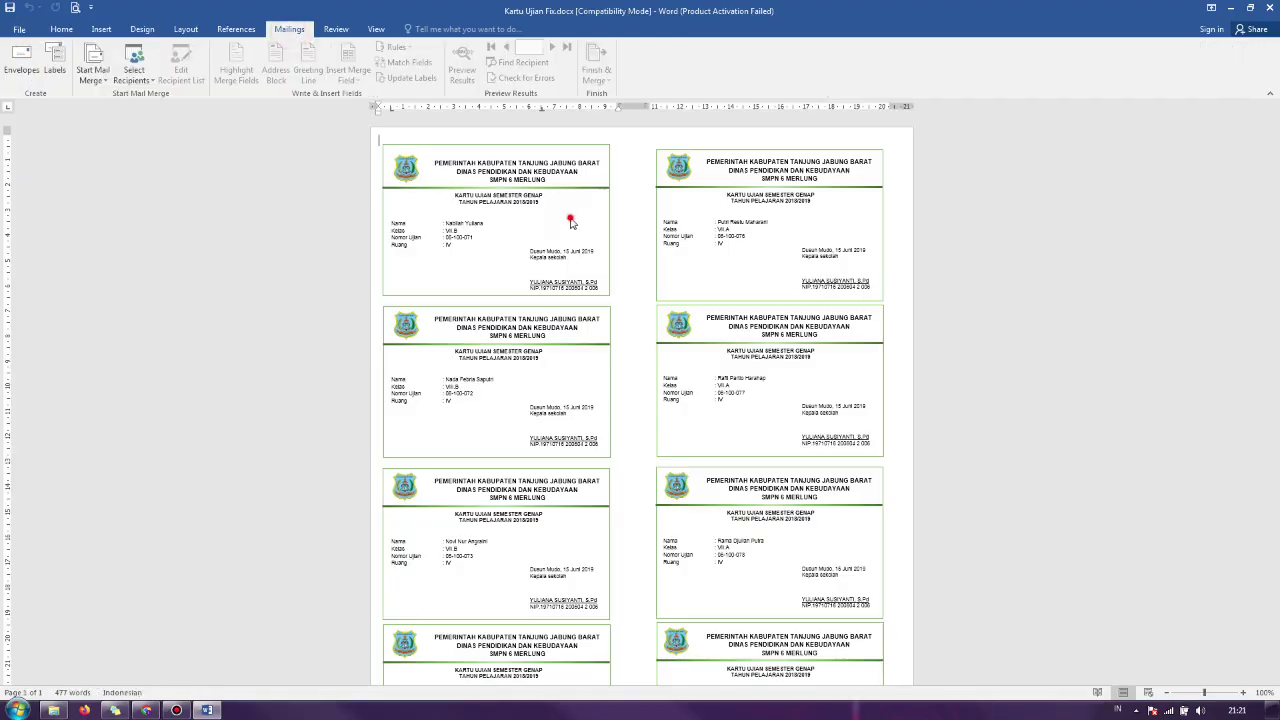
{"action": "left_click", "coordinate": [501, 236]}
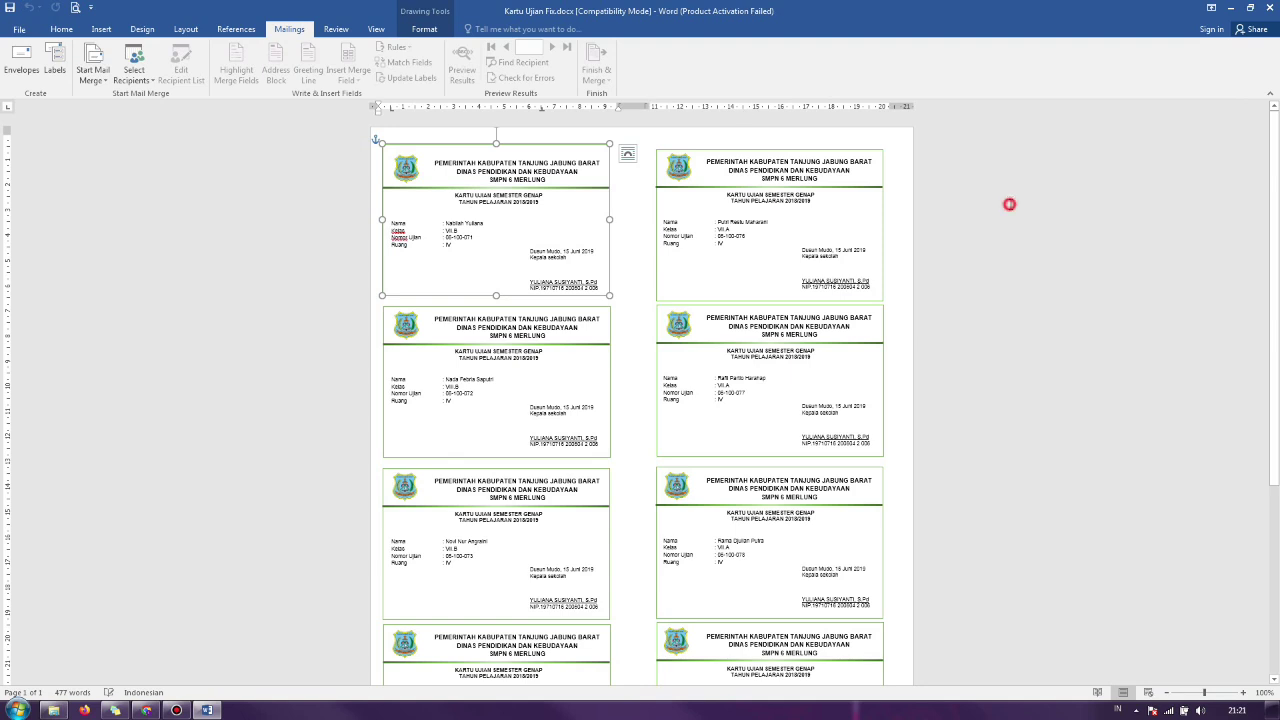
{"action": "left_click", "coordinate": [565, 262]}
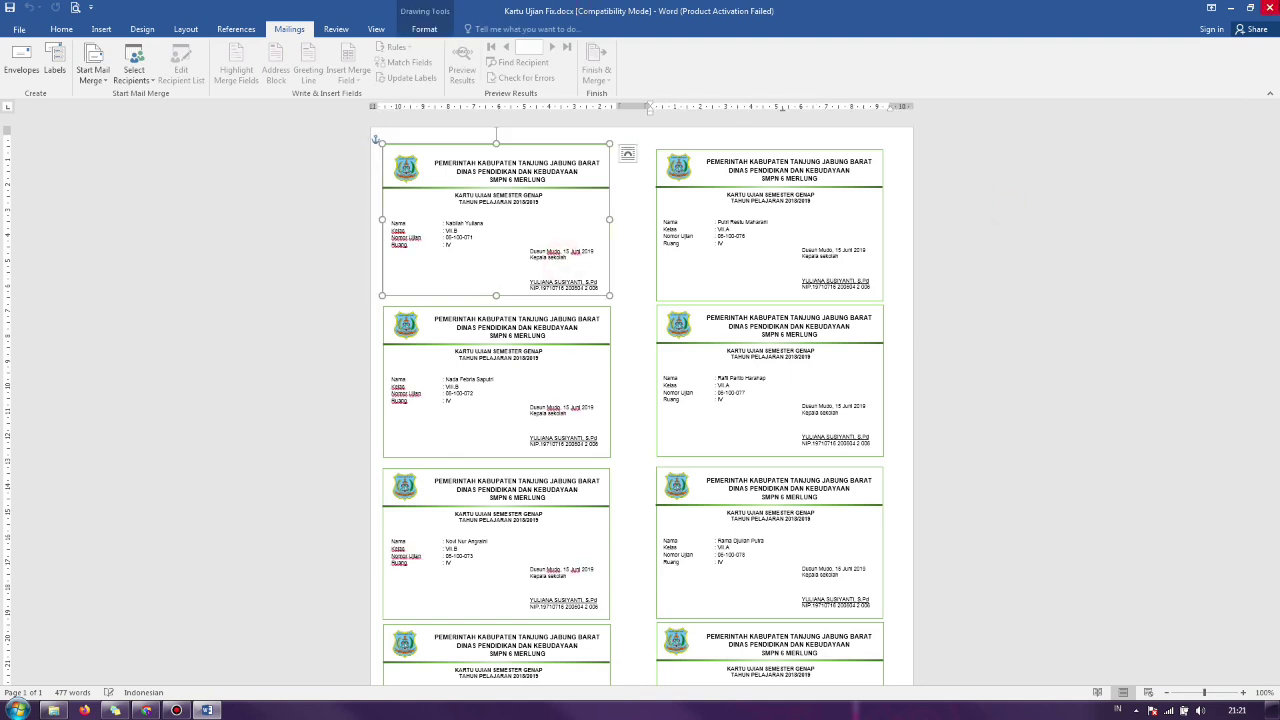
{"action": "key", "text": "alt+F4"}
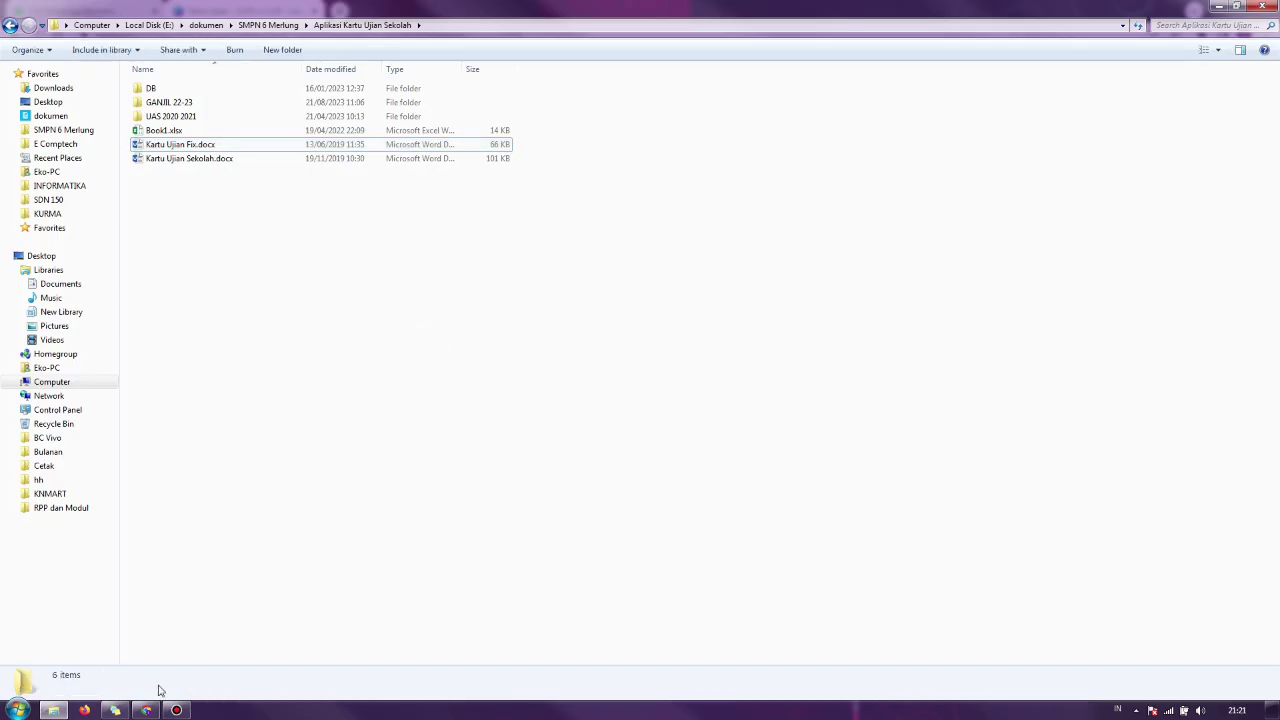
Step: Open Kartu Ujian Sekolah 2023 2024.docx from the BAHAN UAS 2023-2024 folder
{"action": "left_click", "coordinate": [10, 25]}
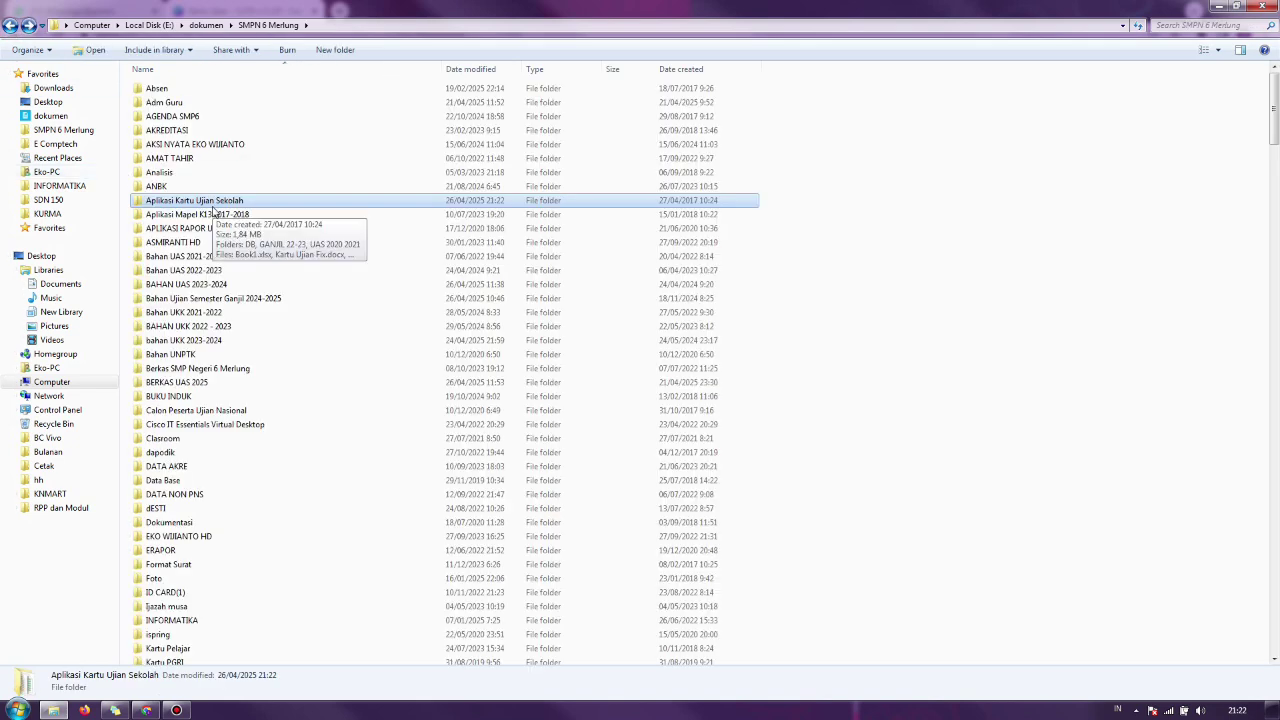
{"action": "double_click", "coordinate": [204, 284]}
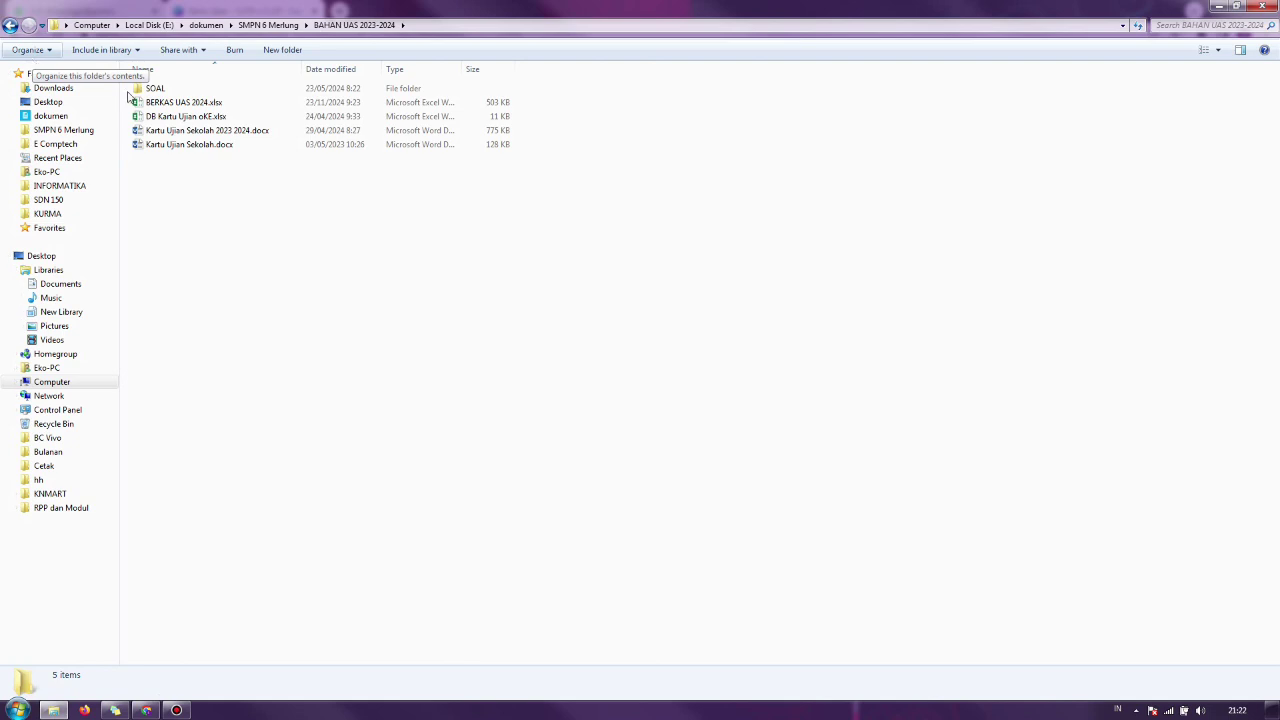
{"action": "double_click", "coordinate": [205, 132]}
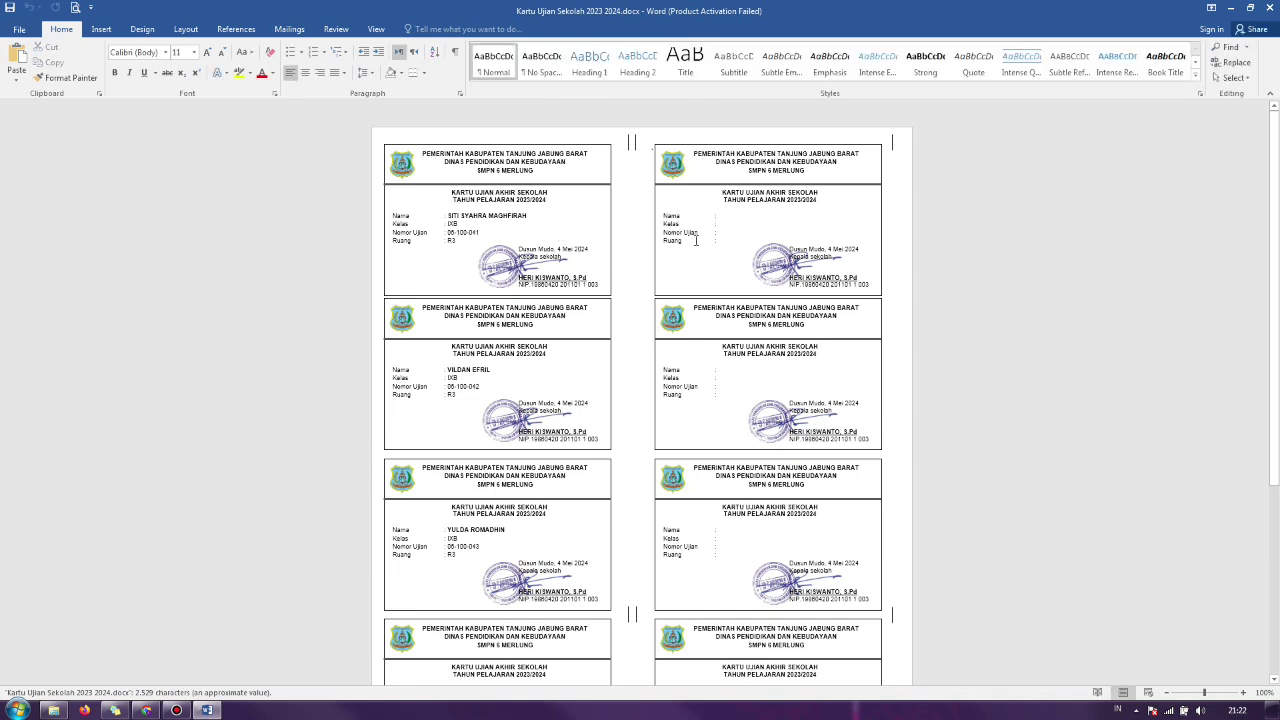
Step: Preview the first few mail merge records on the 2023/2024 exam cards, and close the document without saving
{"action": "left_click", "coordinate": [289, 29]}
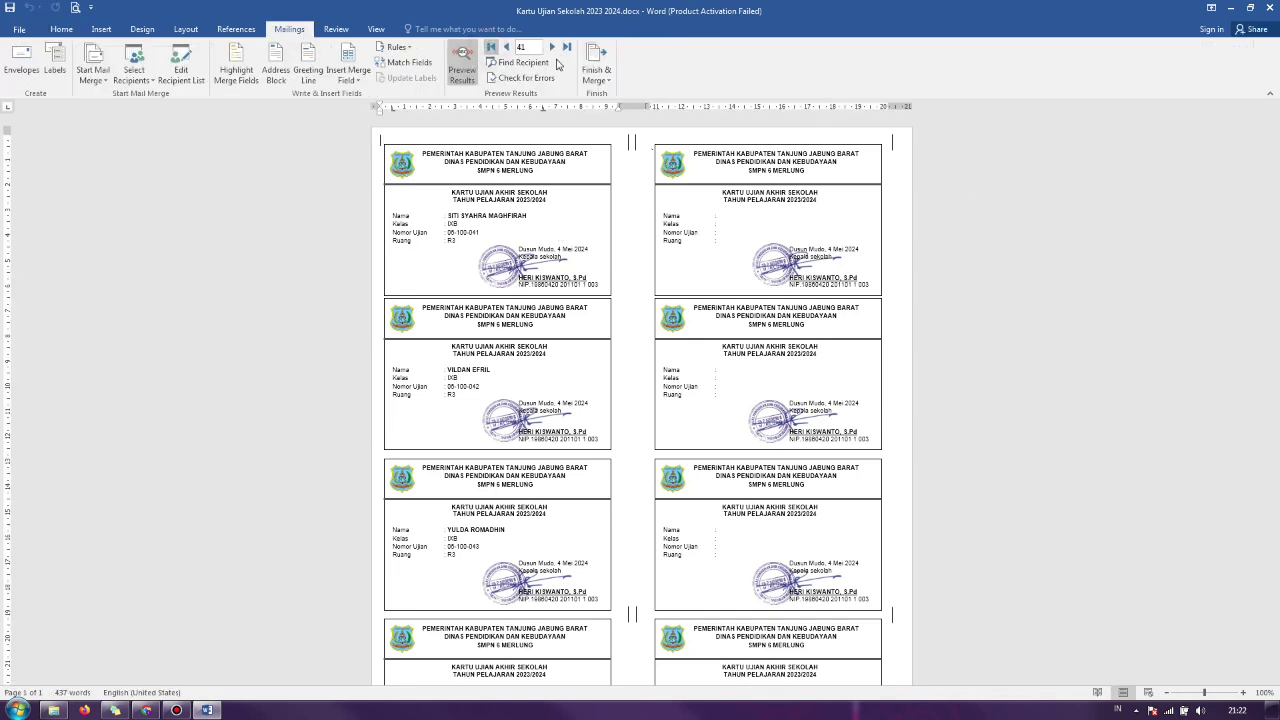
{"action": "left_click", "coordinate": [491, 47]}
{"action": "left_click", "coordinate": [552, 47]}
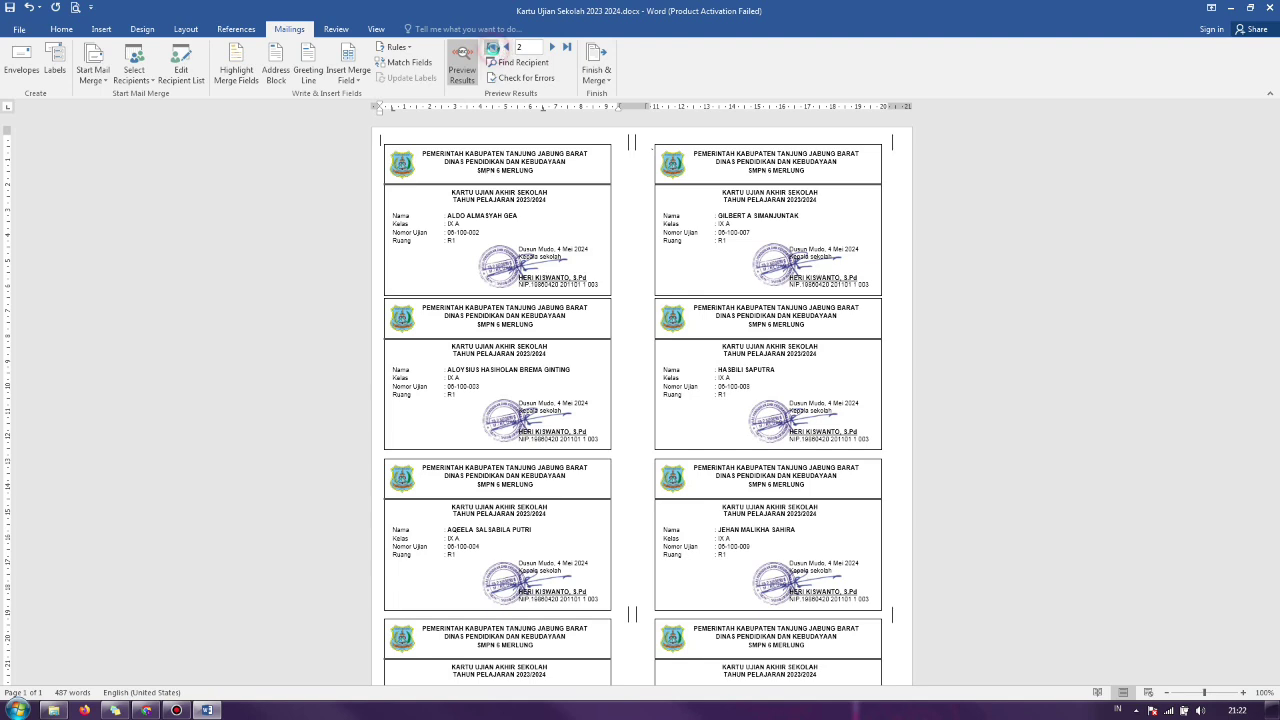
{"action": "left_click", "coordinate": [506, 47]}
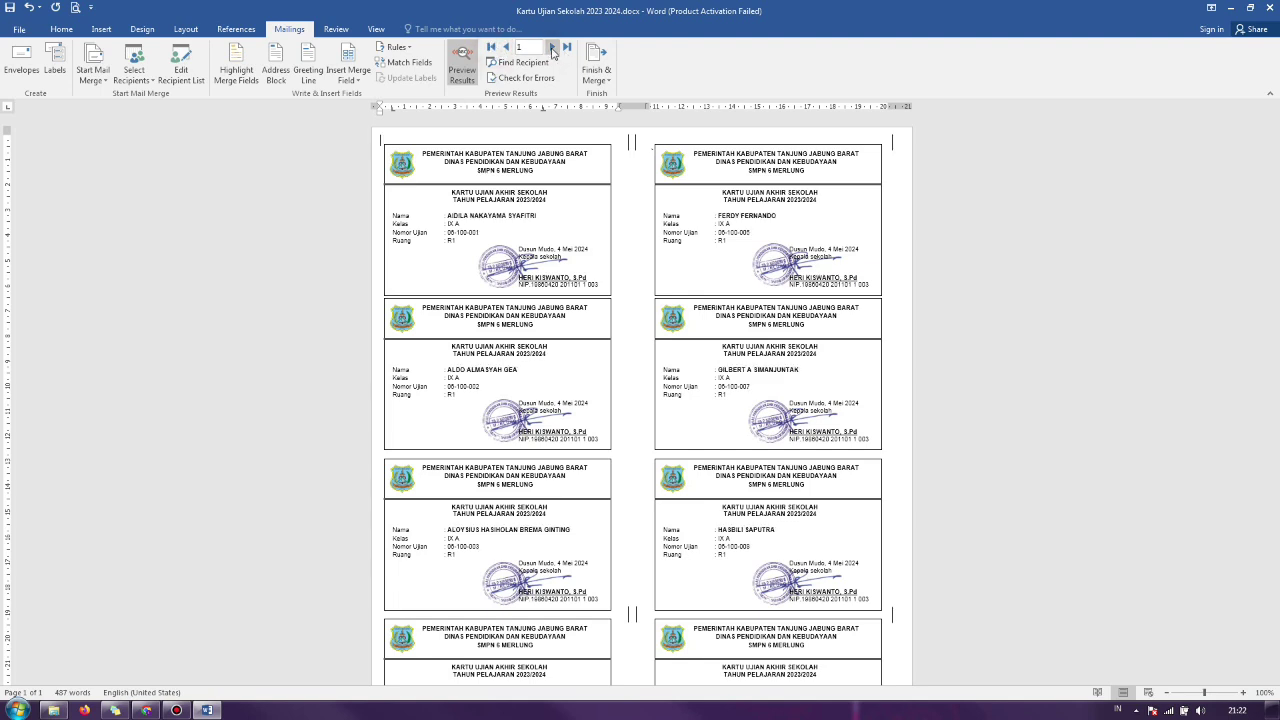
{"action": "left_click", "coordinate": [552, 47]}
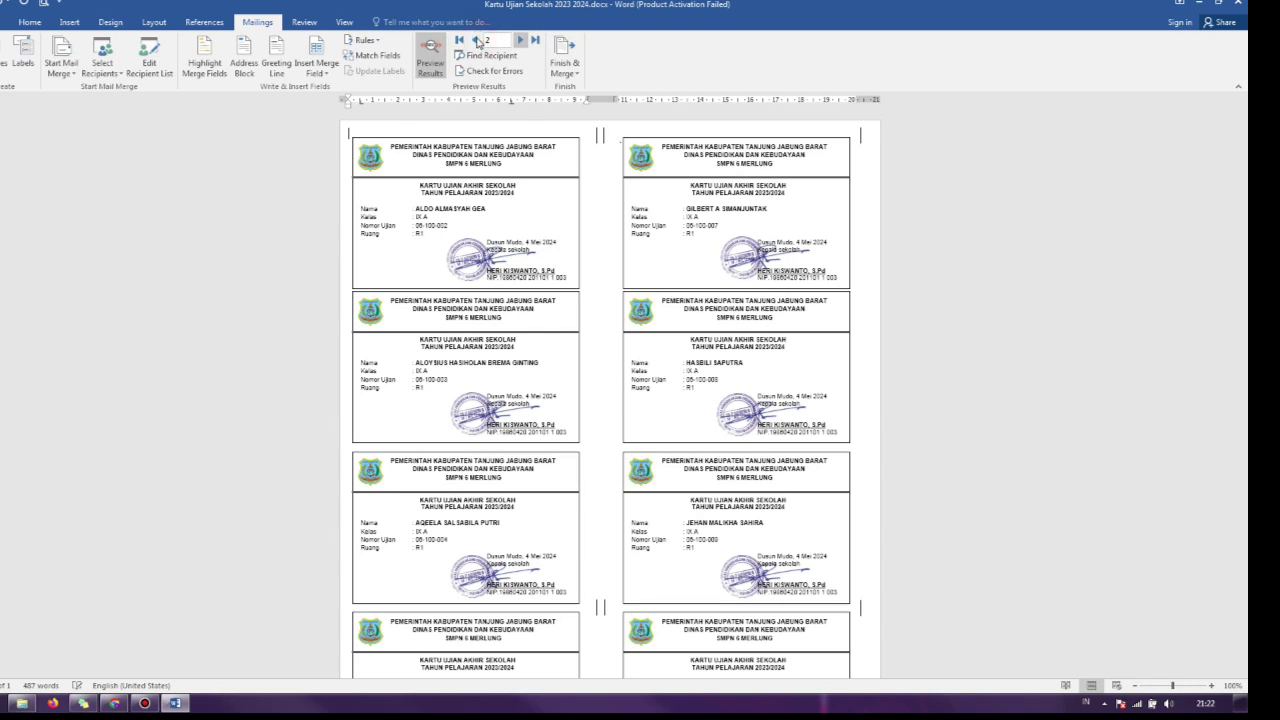
{"action": "left_click", "coordinate": [477, 40]}
{"action": "left_click", "coordinate": [1014, 136]}
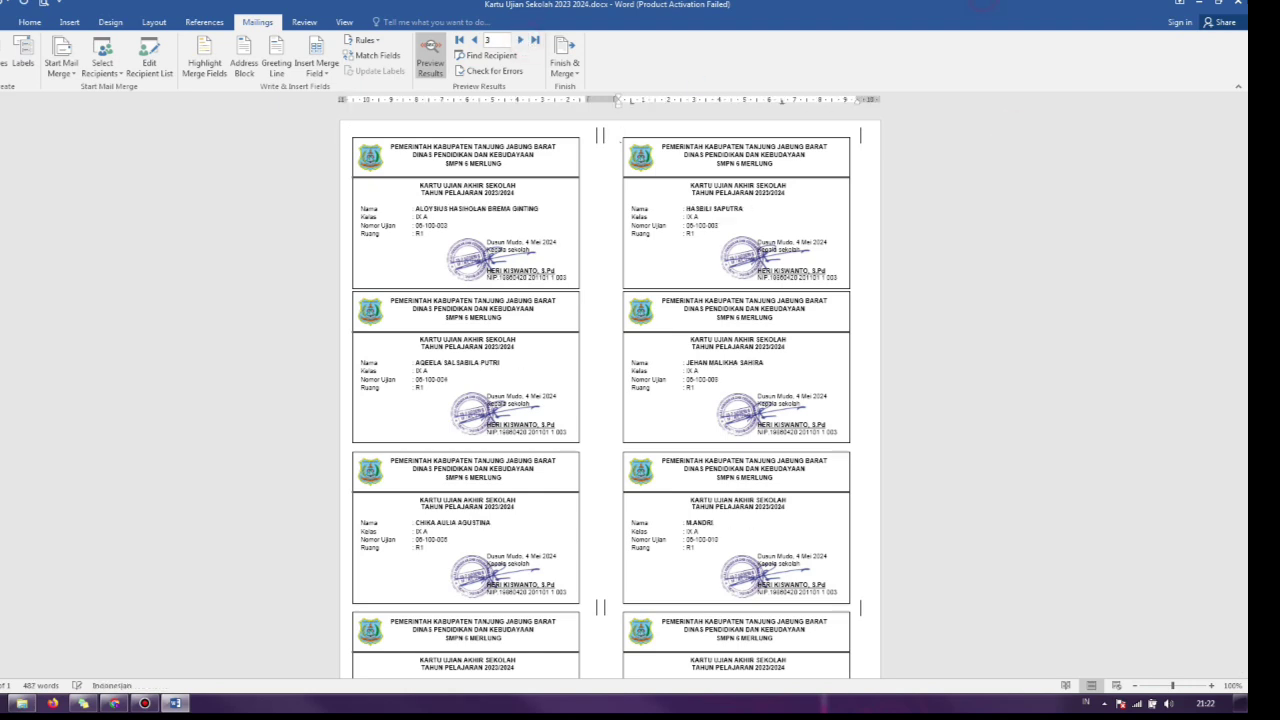
{"action": "left_click", "coordinate": [1238, 3]}
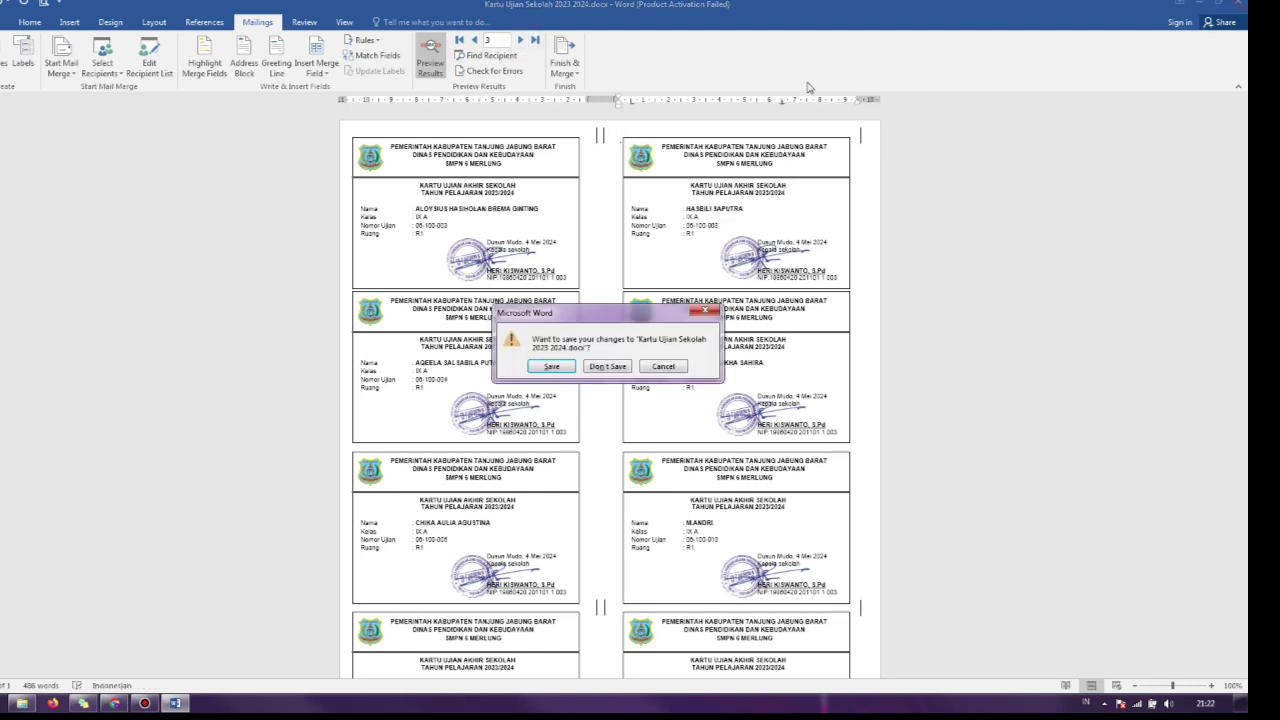
{"action": "left_click", "coordinate": [607, 366]}
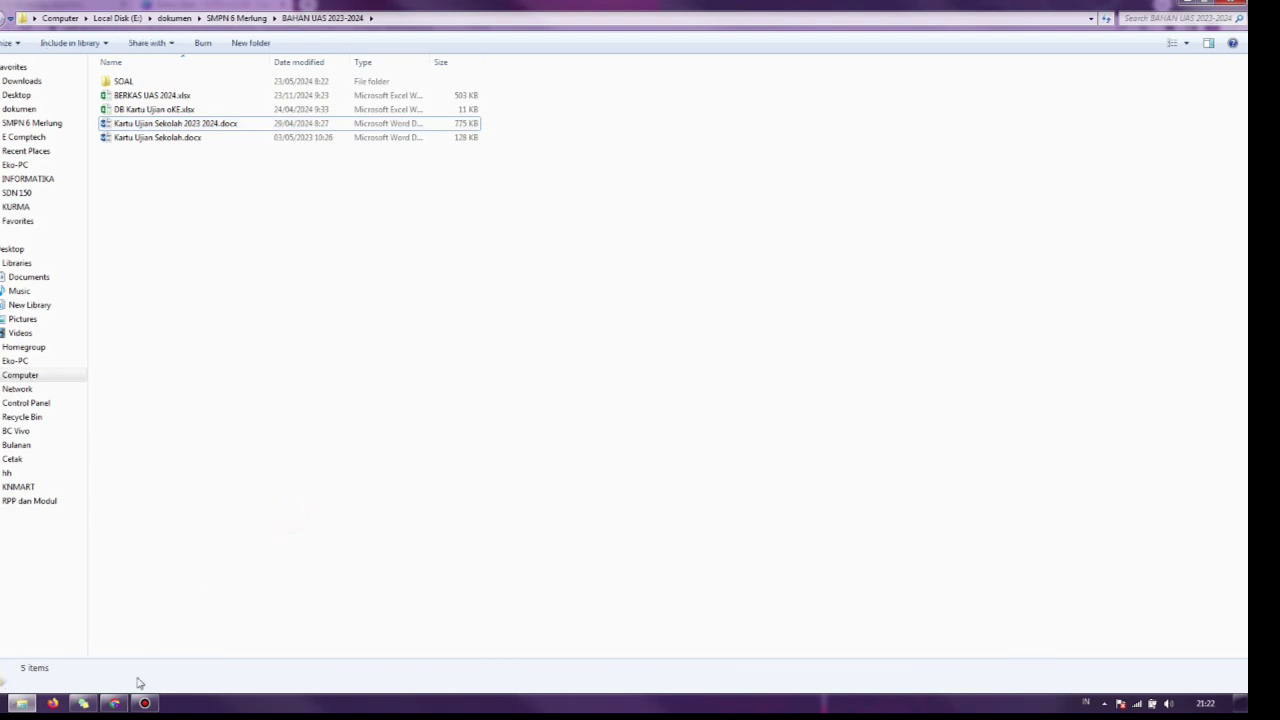
Step: Open the Db kartu ujian.xlsx workbook from the Downloads folder
{"action": "left_click", "coordinate": [114, 702]}
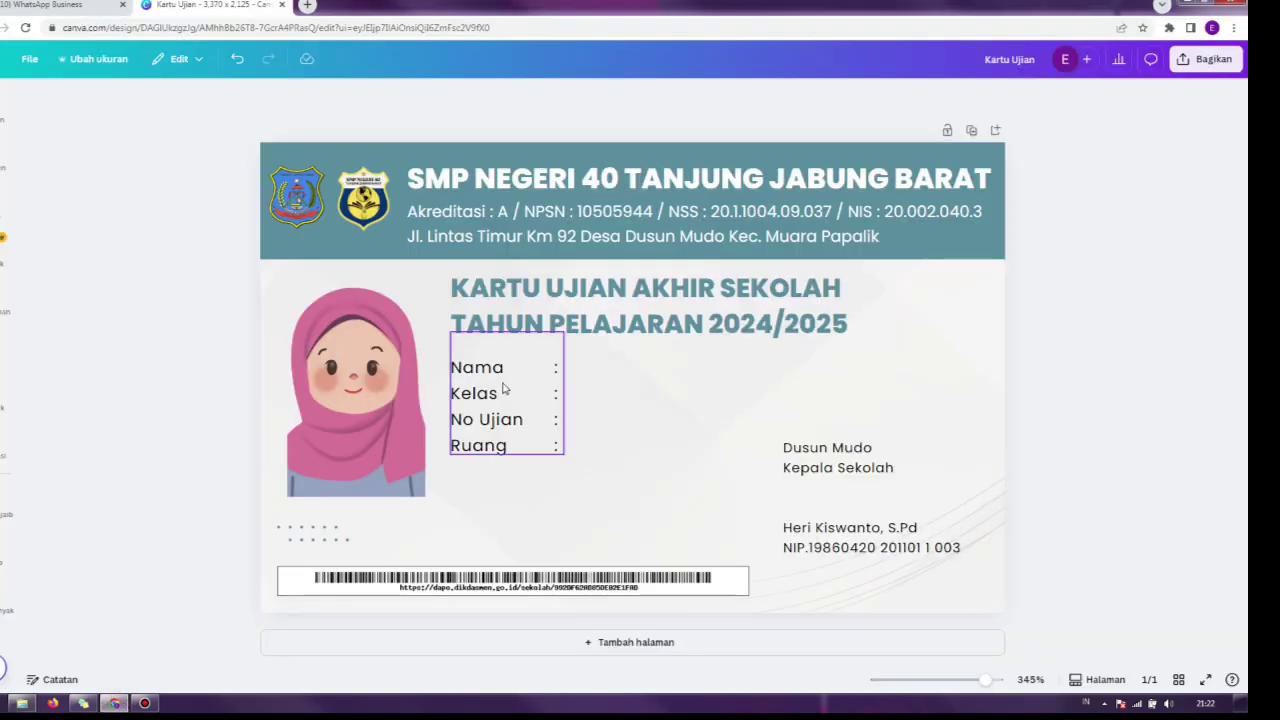
{"action": "left_click", "coordinate": [83, 703]}
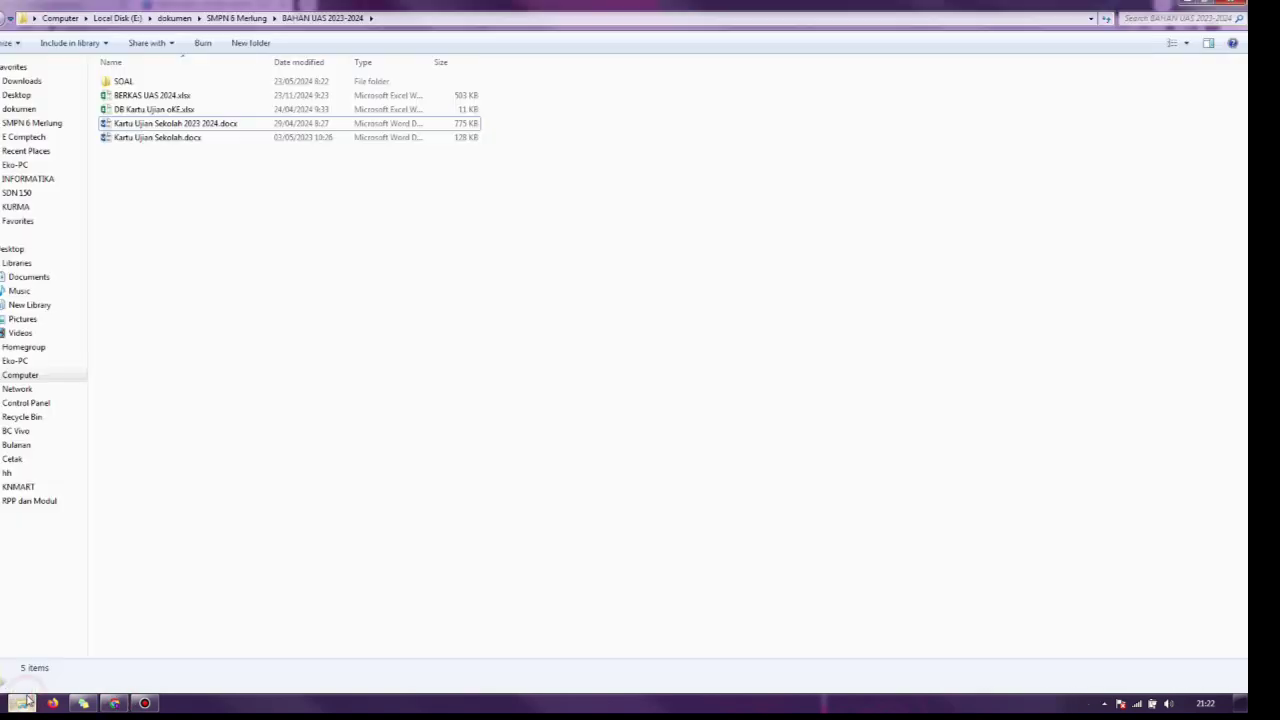
{"action": "left_click", "coordinate": [24, 80]}
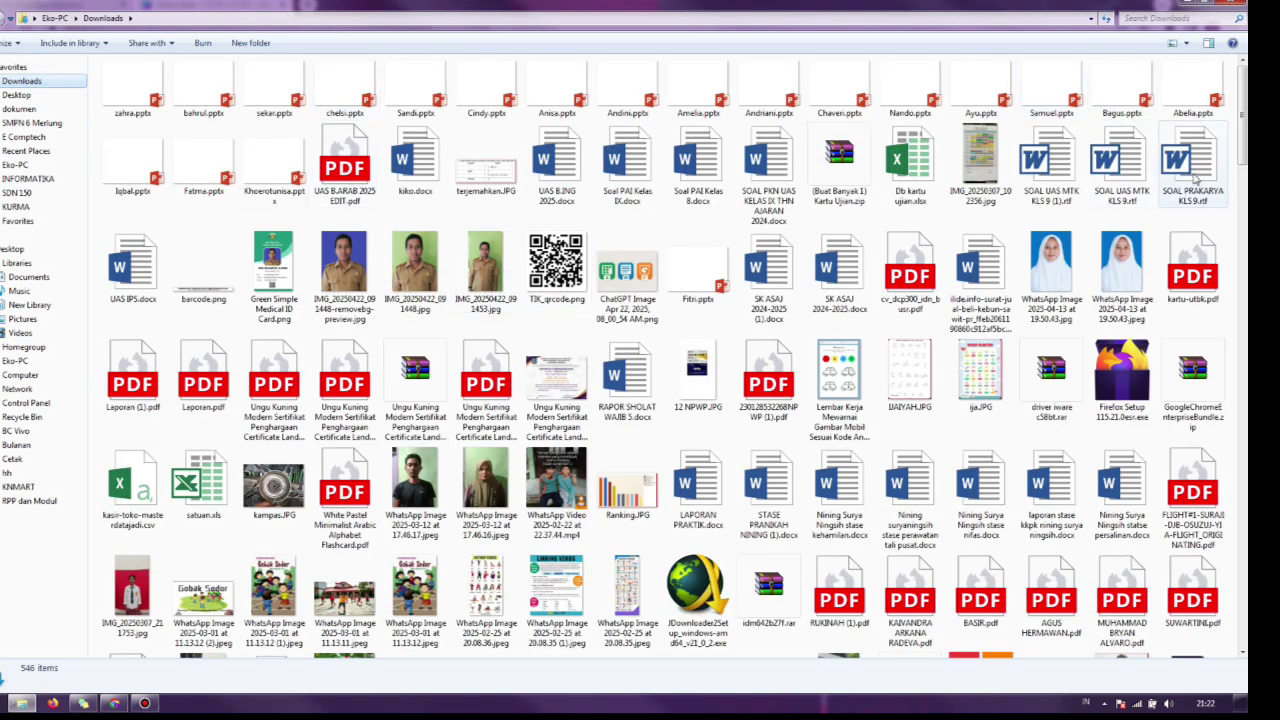
{"action": "left_click", "coordinate": [933, 163]}
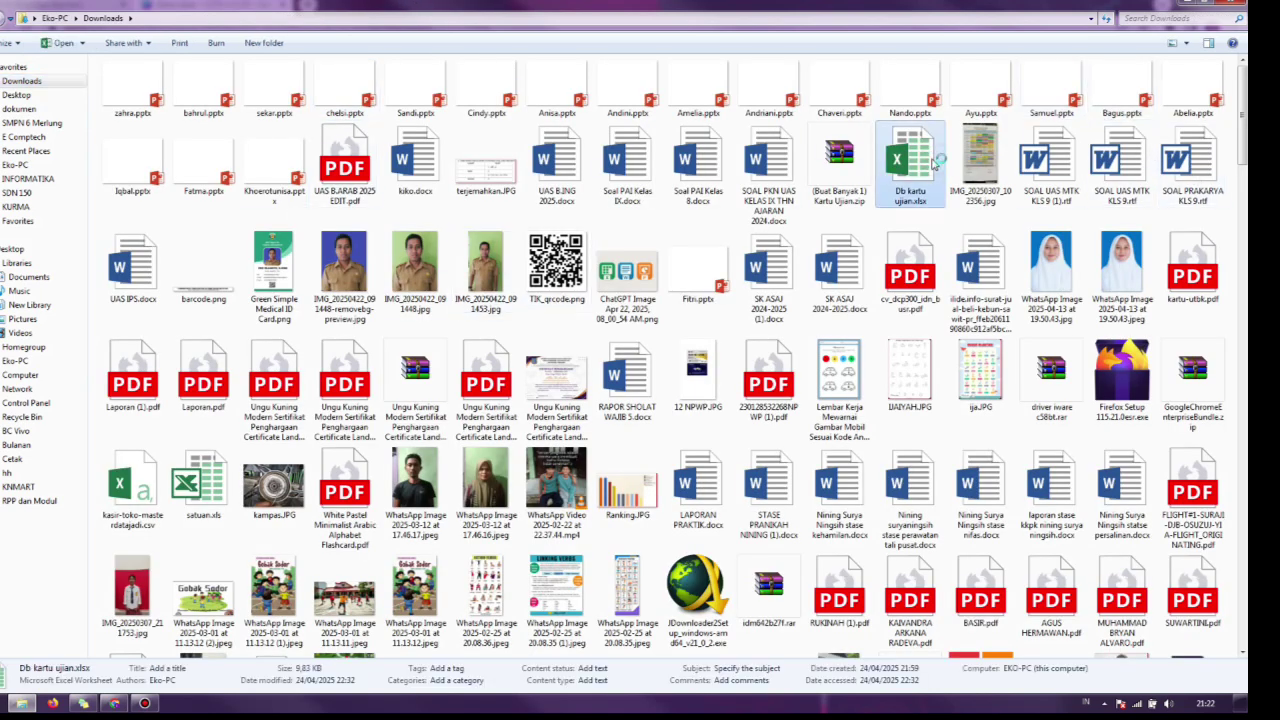
Step: Open Db kartu ujian.xlsx and review the student list, highlighting the entries in the Nama column
{"action": "double_click", "coordinate": [933, 163]}
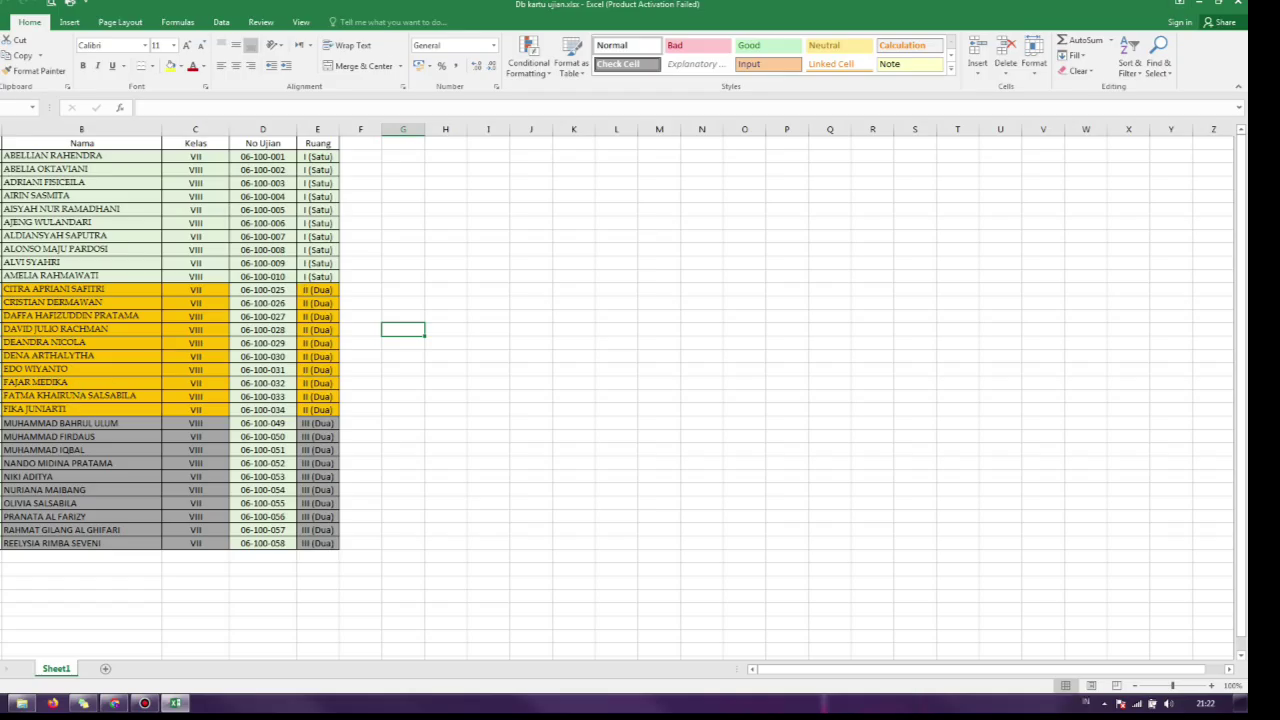
{"action": "left_click_drag", "start_coordinate": [60, 156], "coordinate": [60, 543]}
{"action": "left_click", "coordinate": [79, 578]}
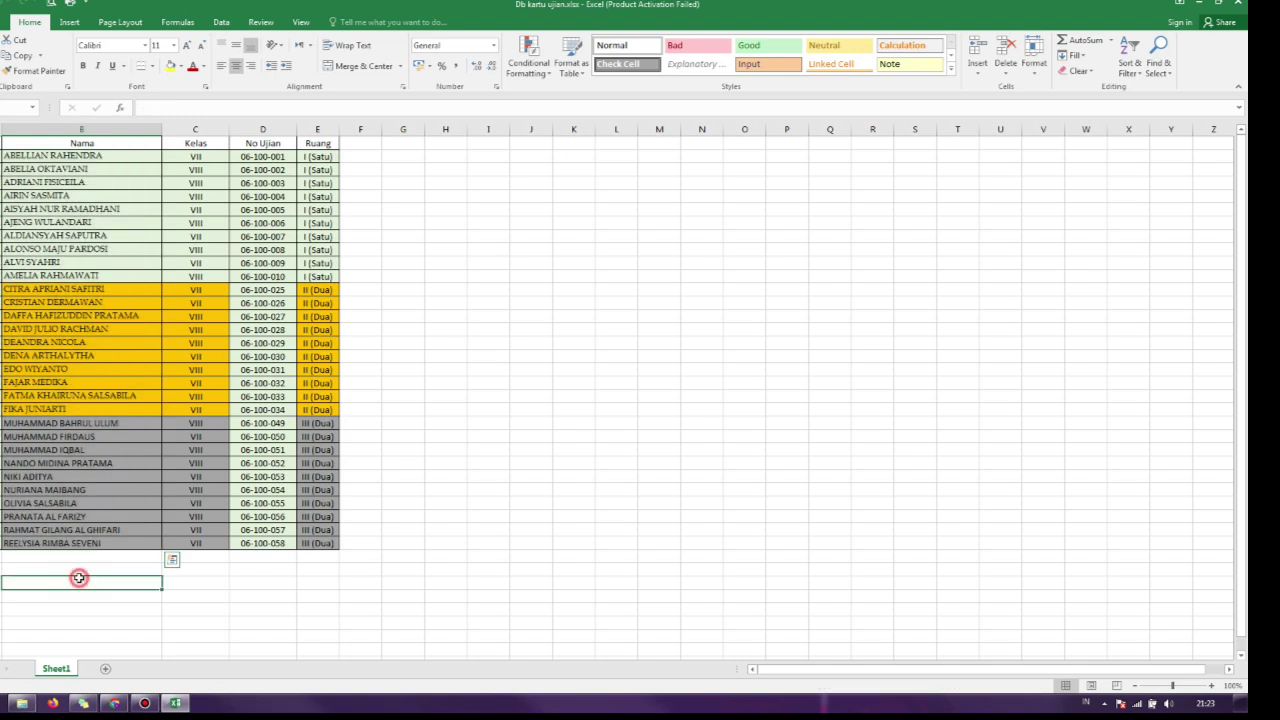
{"action": "left_click", "coordinate": [112, 407]}
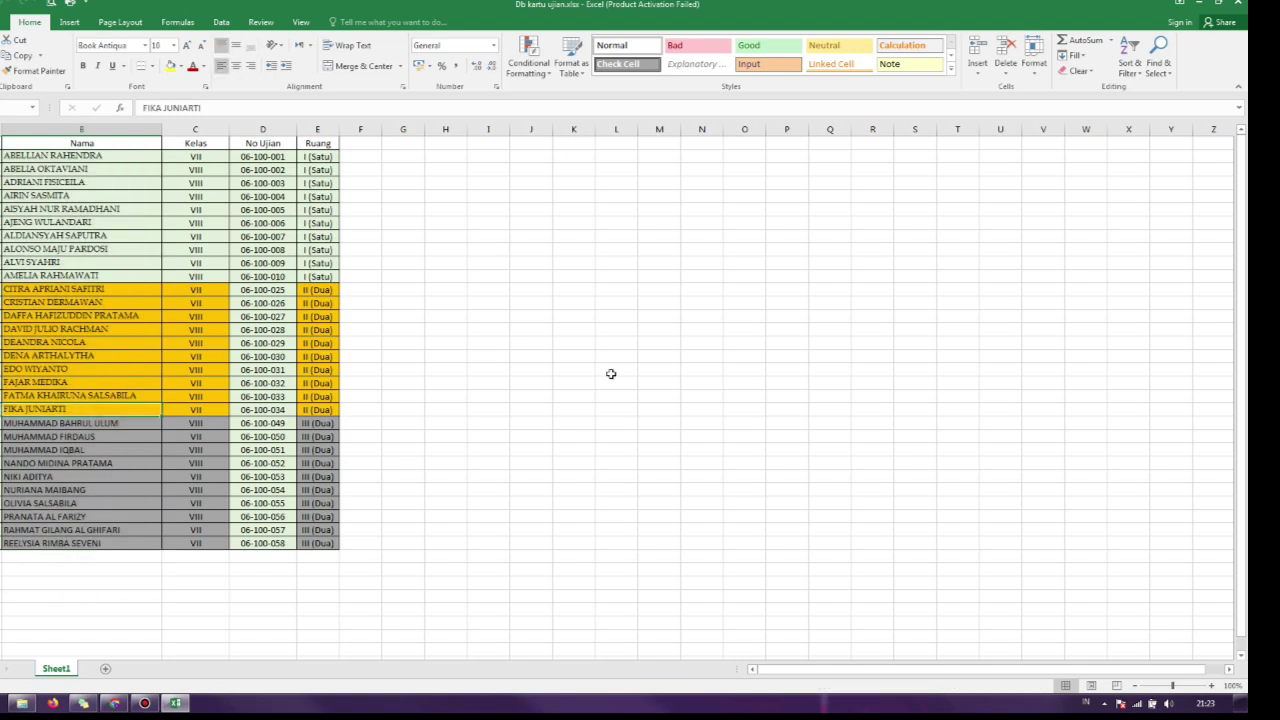
{"action": "left_click", "coordinate": [668, 344]}
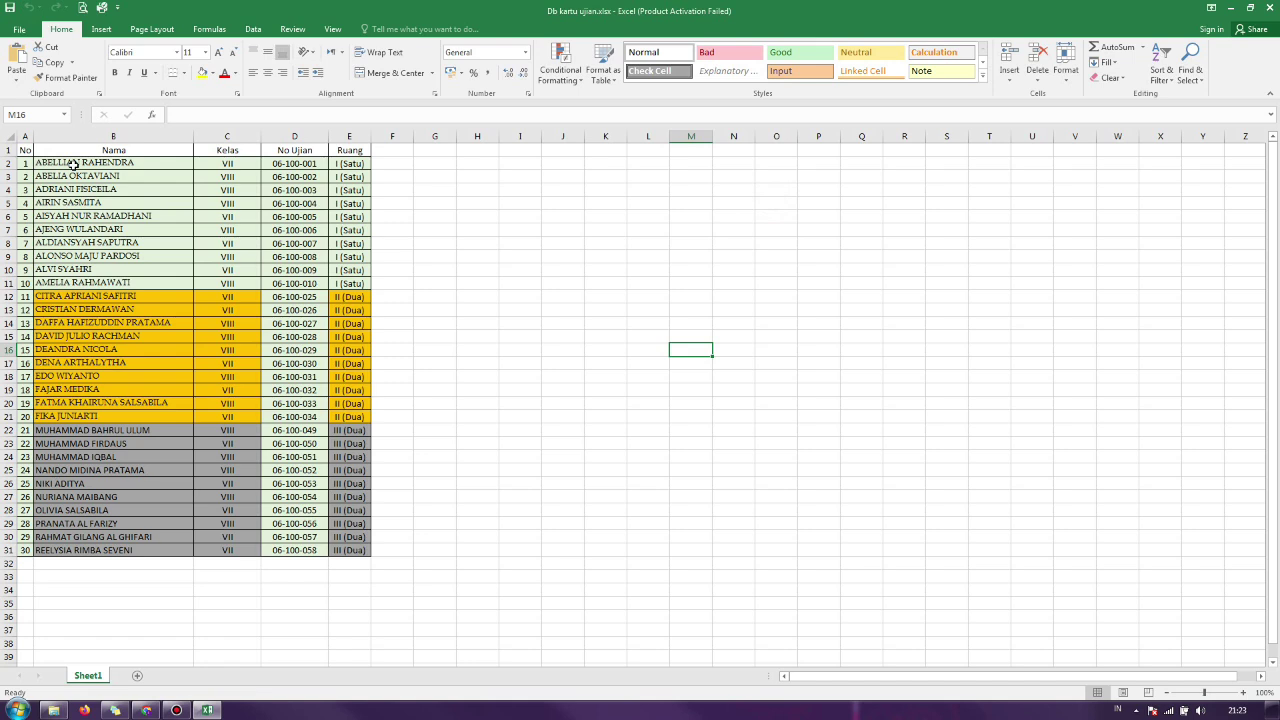
{"action": "left_click_drag", "start_coordinate": [75, 163], "coordinate": [75, 550]}
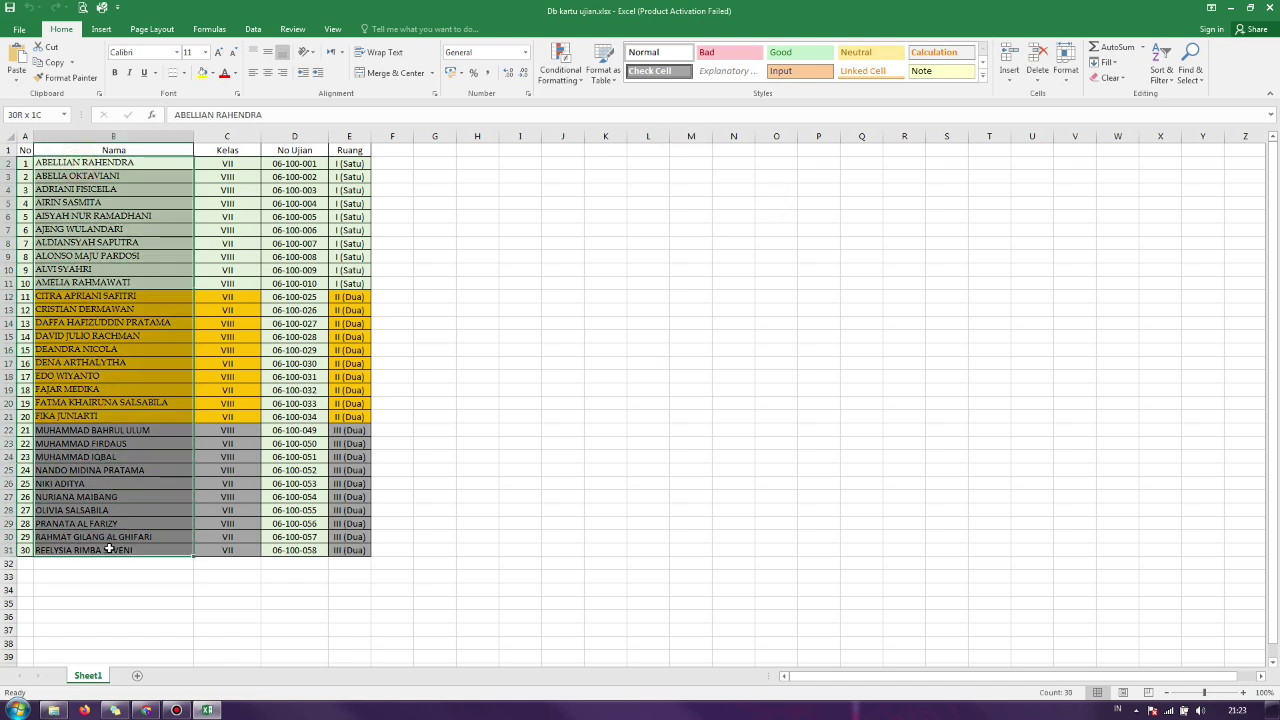
{"action": "left_click", "coordinate": [537, 479]}
{"action": "left_click", "coordinate": [461, 362]}
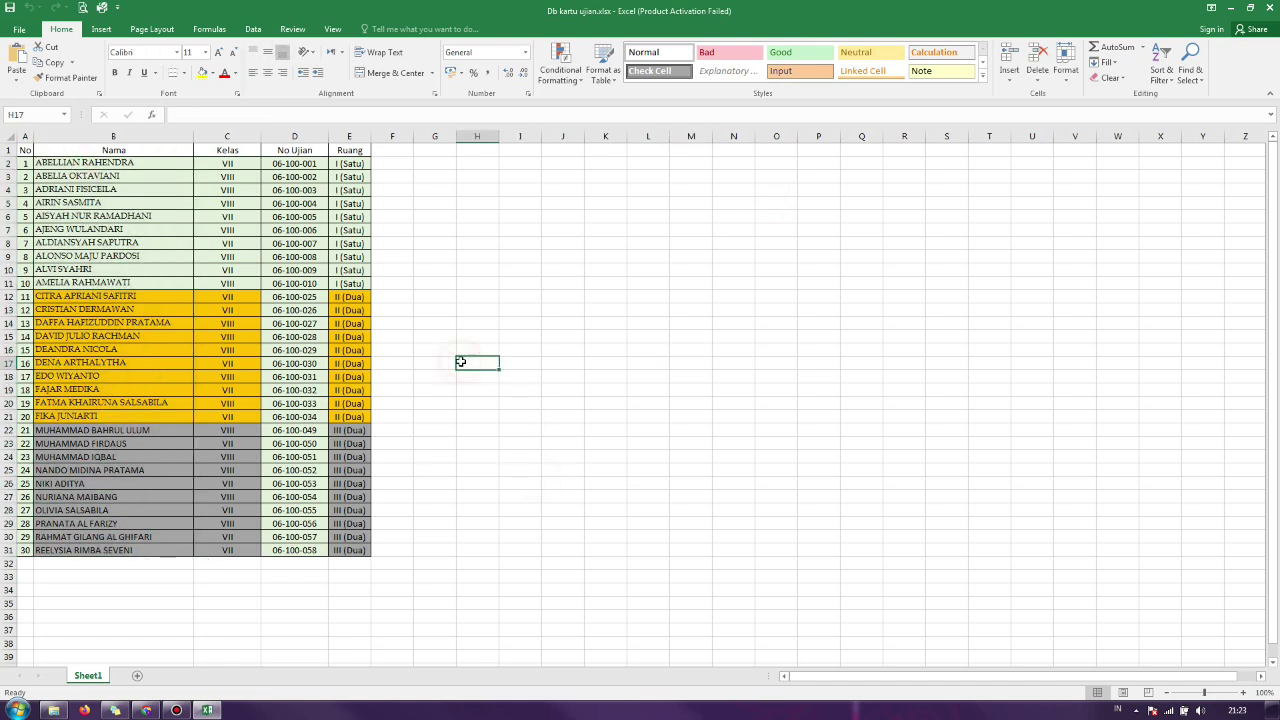
Step: Switch to the Kartu Ujian design in Canva, open the bulk create feature, and view its manual data entry table before closing it
{"action": "left_click", "coordinate": [146, 710]}
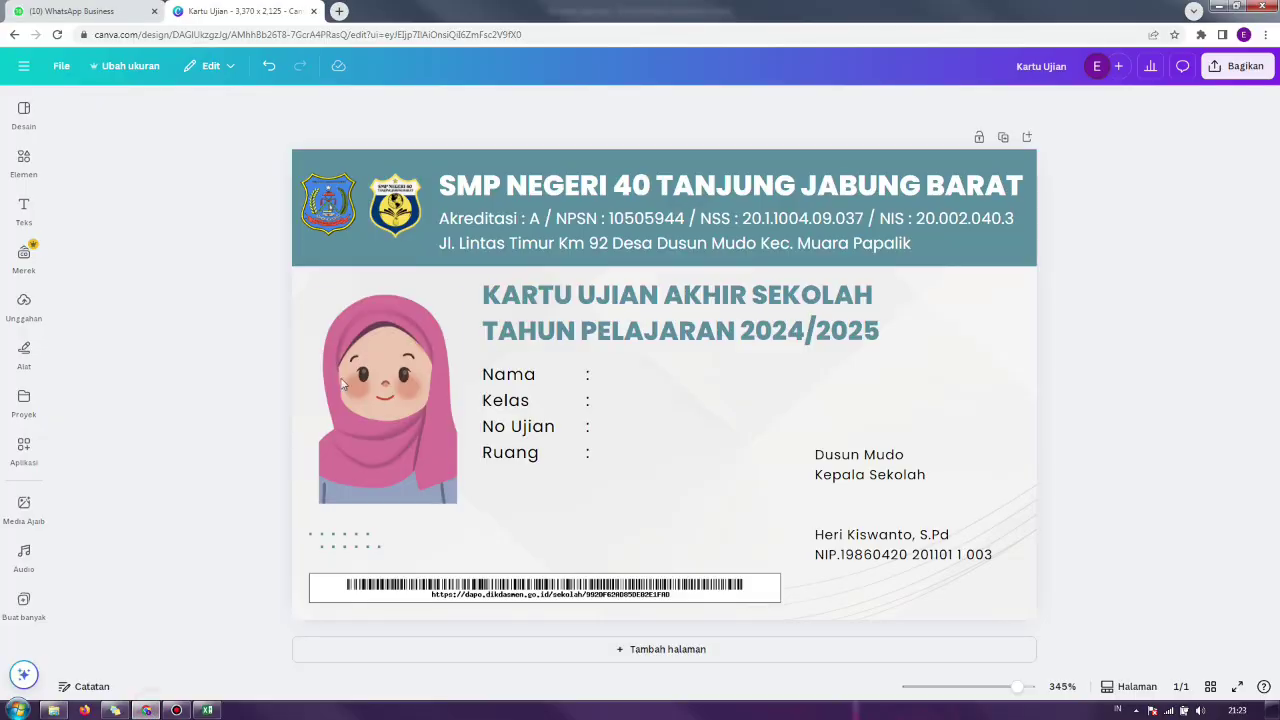
{"action": "left_click_drag", "start_coordinate": [240, 125], "coordinate": [1089, 537]}
{"action": "left_click", "coordinate": [25, 602]}
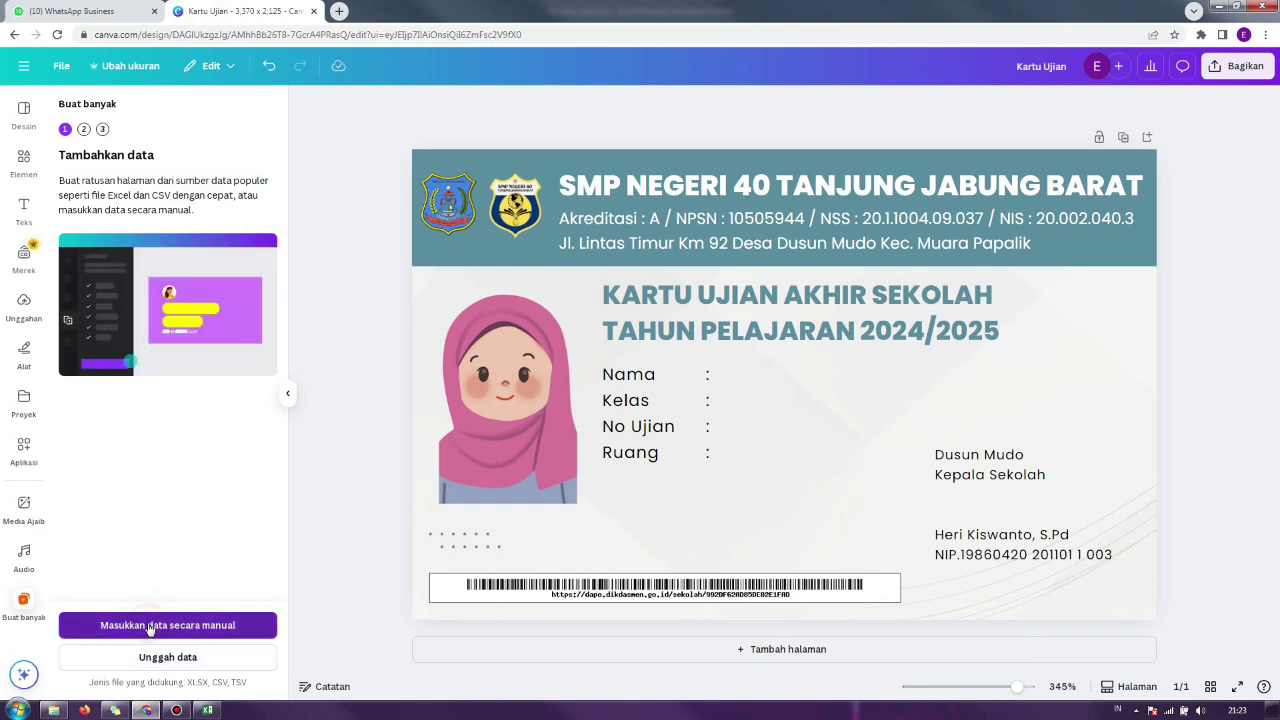
{"action": "left_click", "coordinate": [150, 627]}
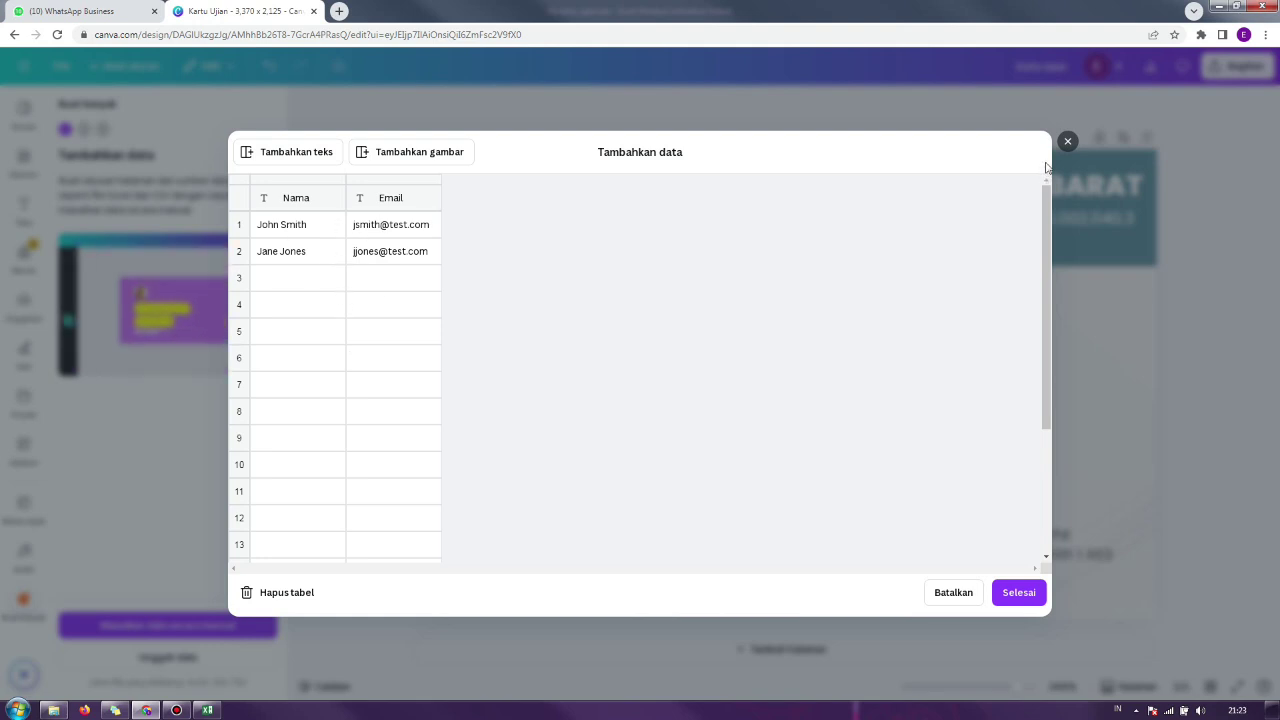
{"action": "left_click", "coordinate": [1067, 141]}
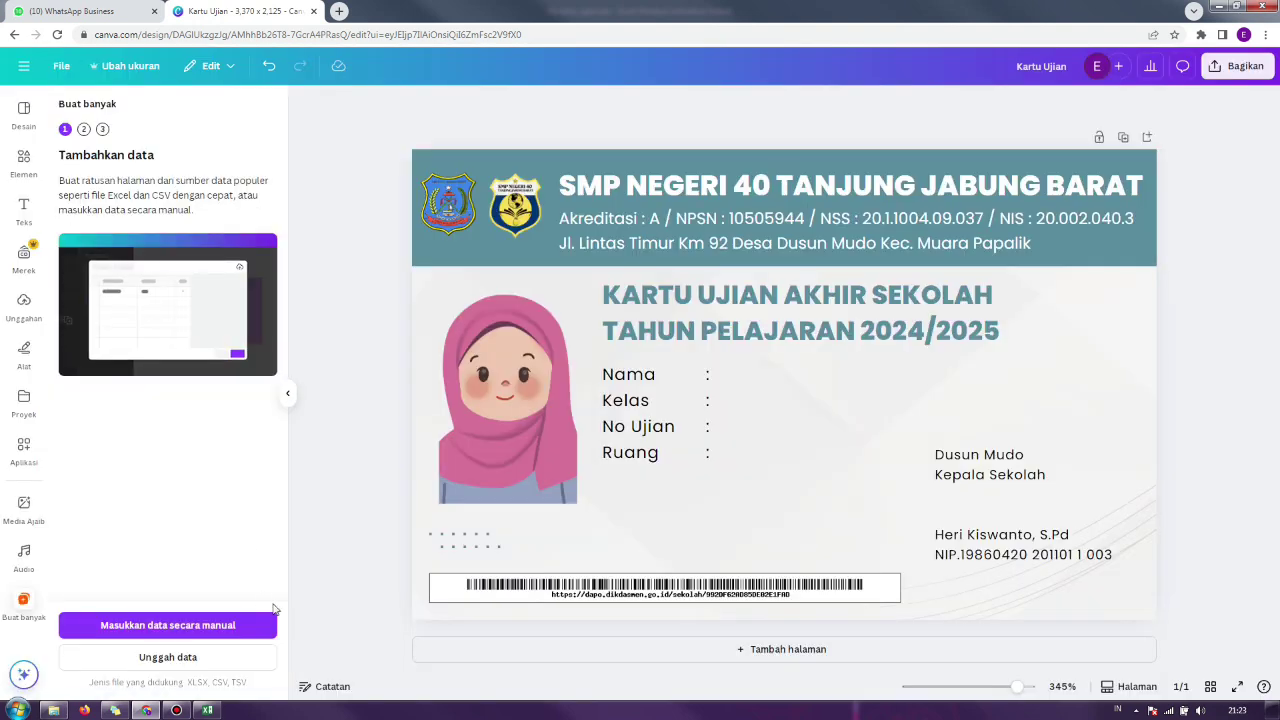
Step: Upload Db kartu ujian.xlsx from the Downloads folder as the bulk create data source
{"action": "left_click", "coordinate": [162, 660]}
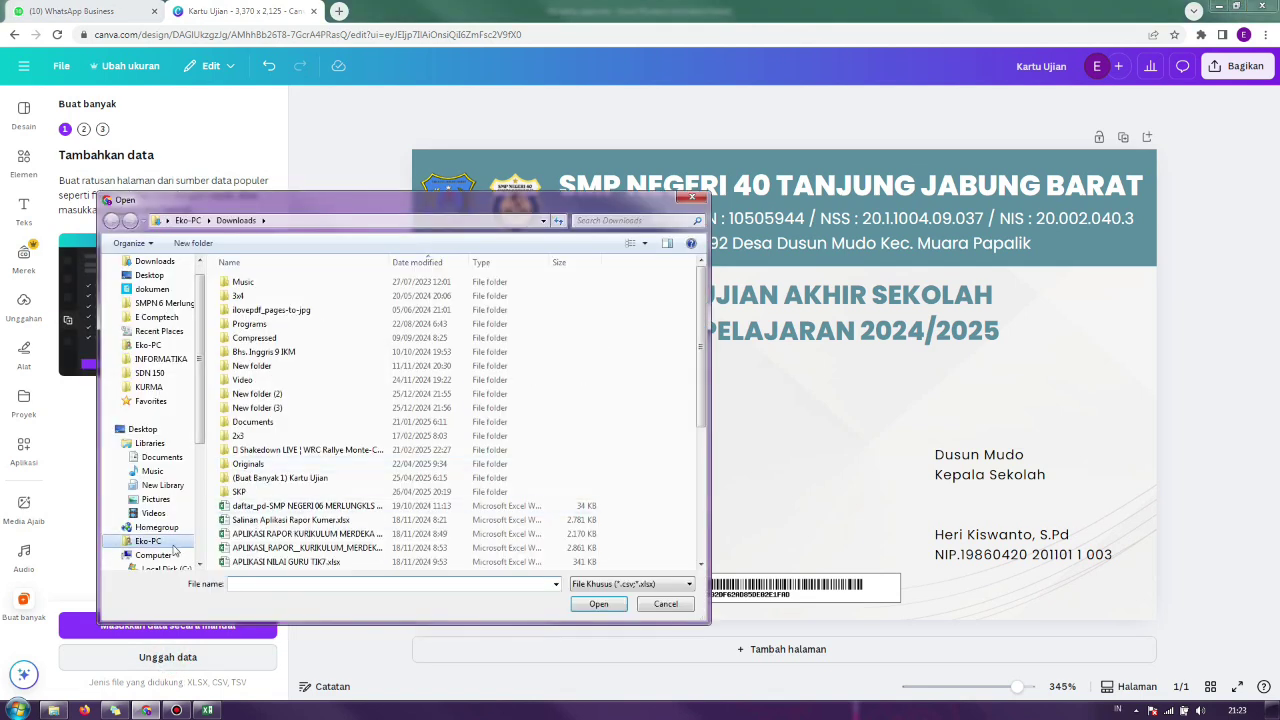
{"action": "left_click", "coordinate": [155, 261]}
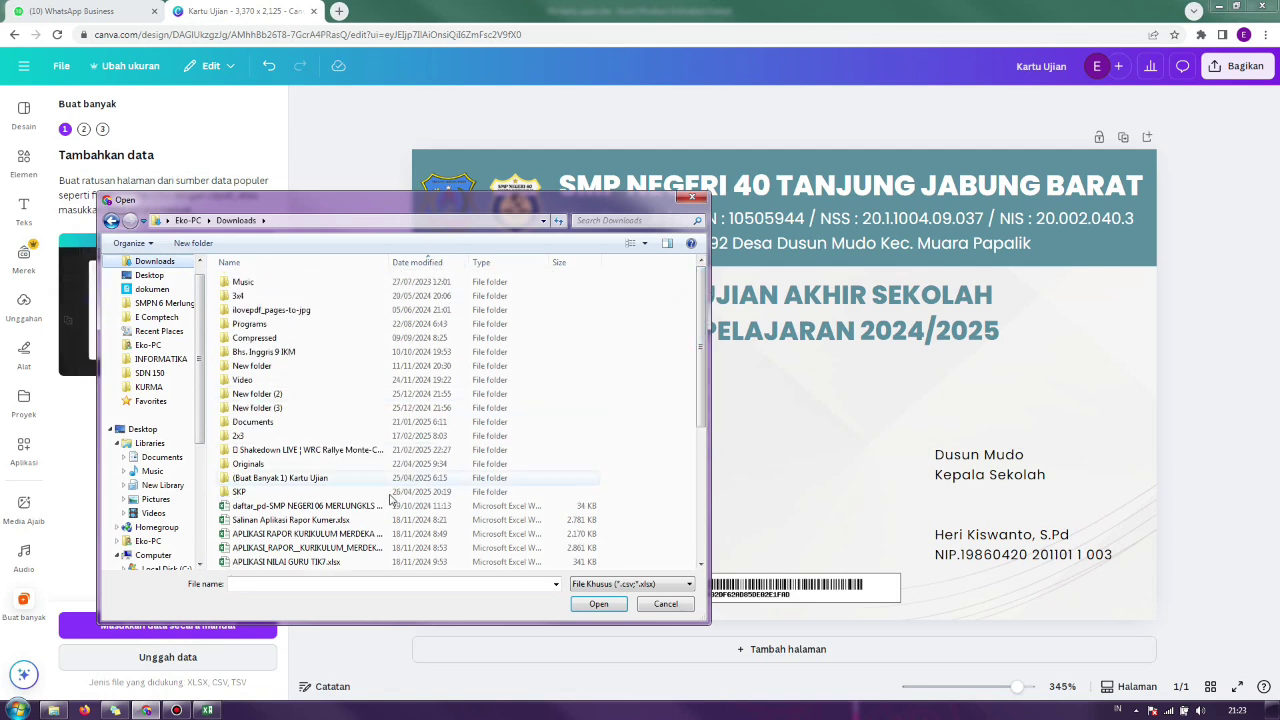
{"action": "left_click", "coordinate": [420, 262]}
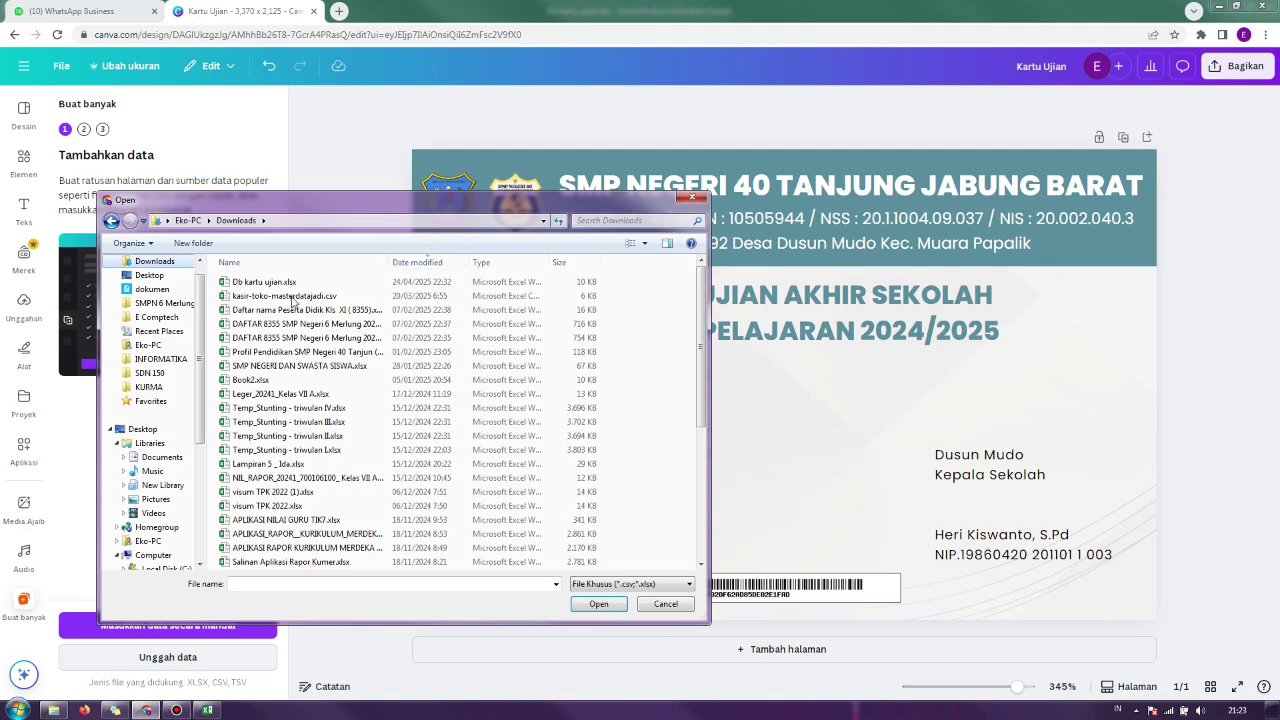
{"action": "left_click", "coordinate": [264, 282]}
{"action": "left_click", "coordinate": [598, 604]}
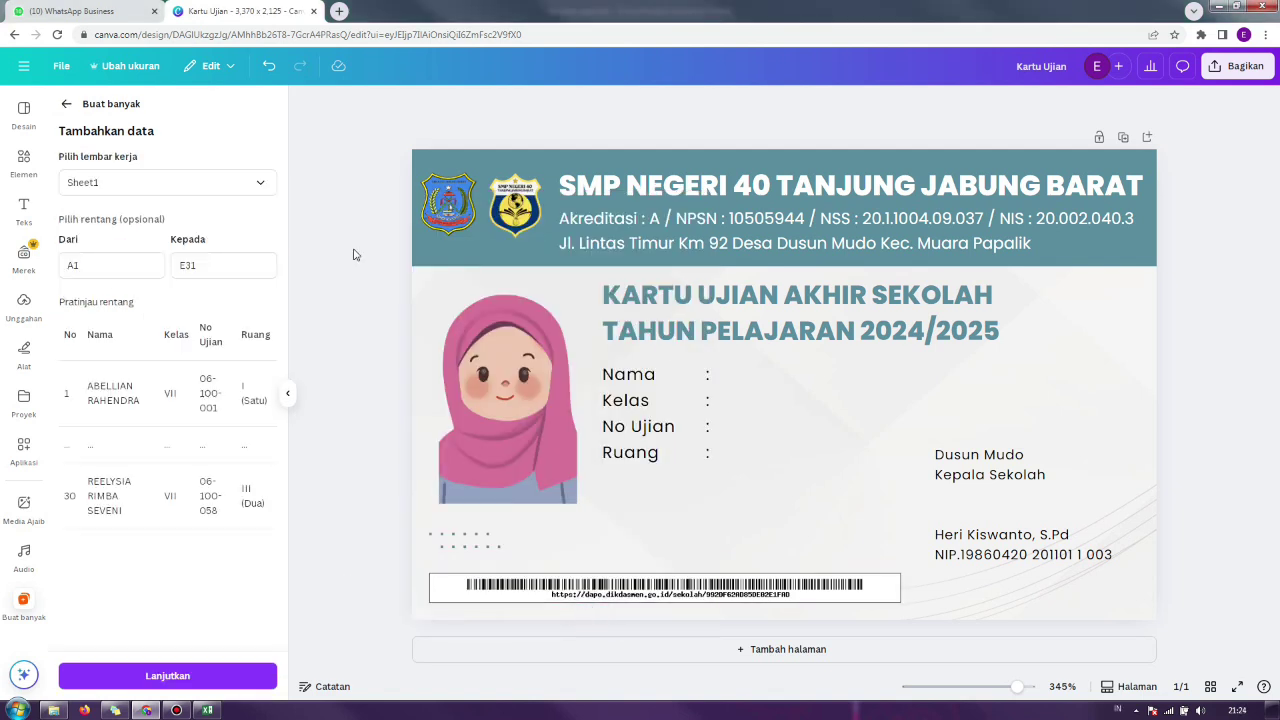
Step: Check which worksheets of the uploaded file are available for the bulk data
{"action": "left_click", "coordinate": [133, 192]}
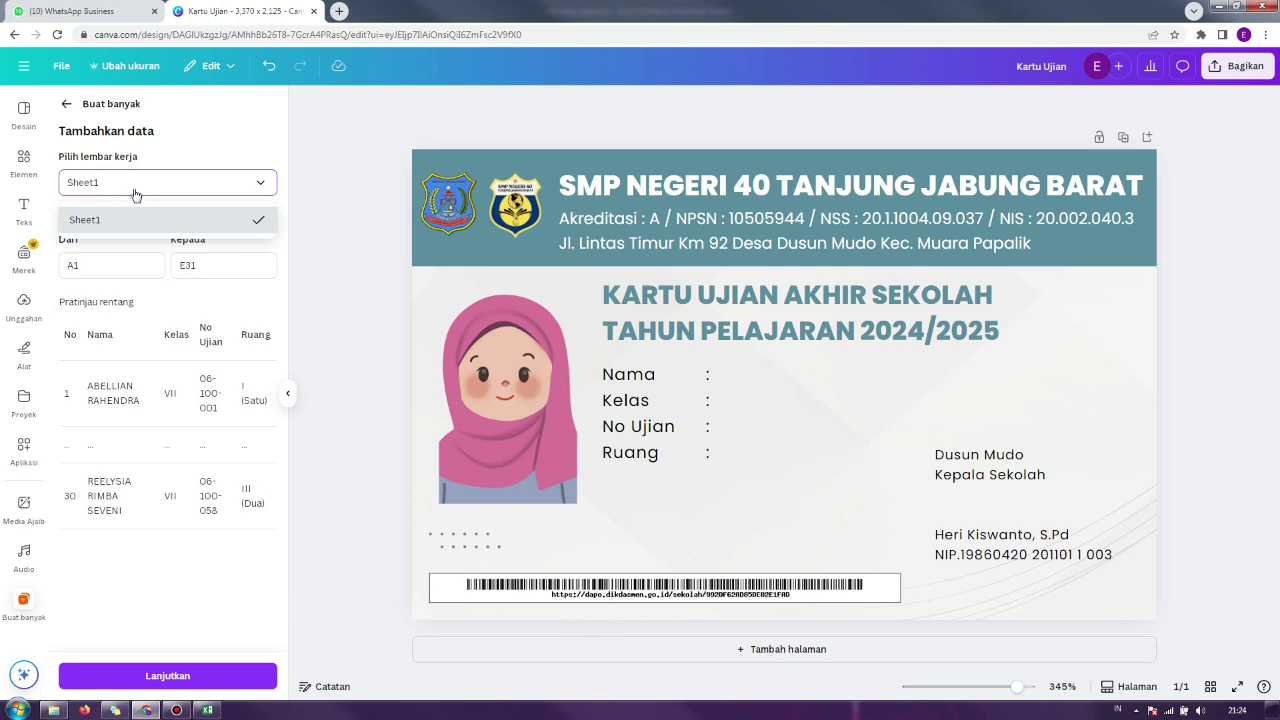
{"action": "left_click", "coordinate": [352, 177]}
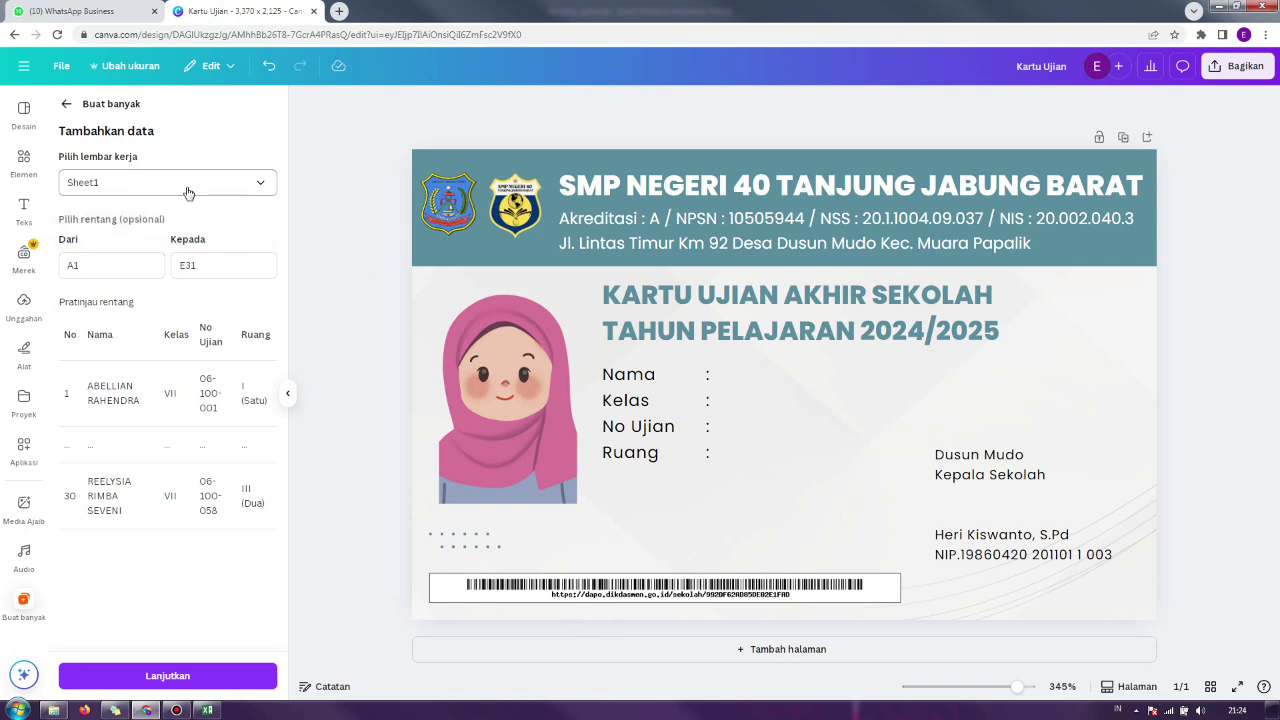
{"action": "left_click", "coordinate": [96, 188]}
{"action": "left_click", "coordinate": [93, 184]}
Step: Switch to the Db kartu ujian.xlsx workbook in Excel and add two blank worksheets after Sheet1
{"action": "left_click", "coordinate": [207, 710]}
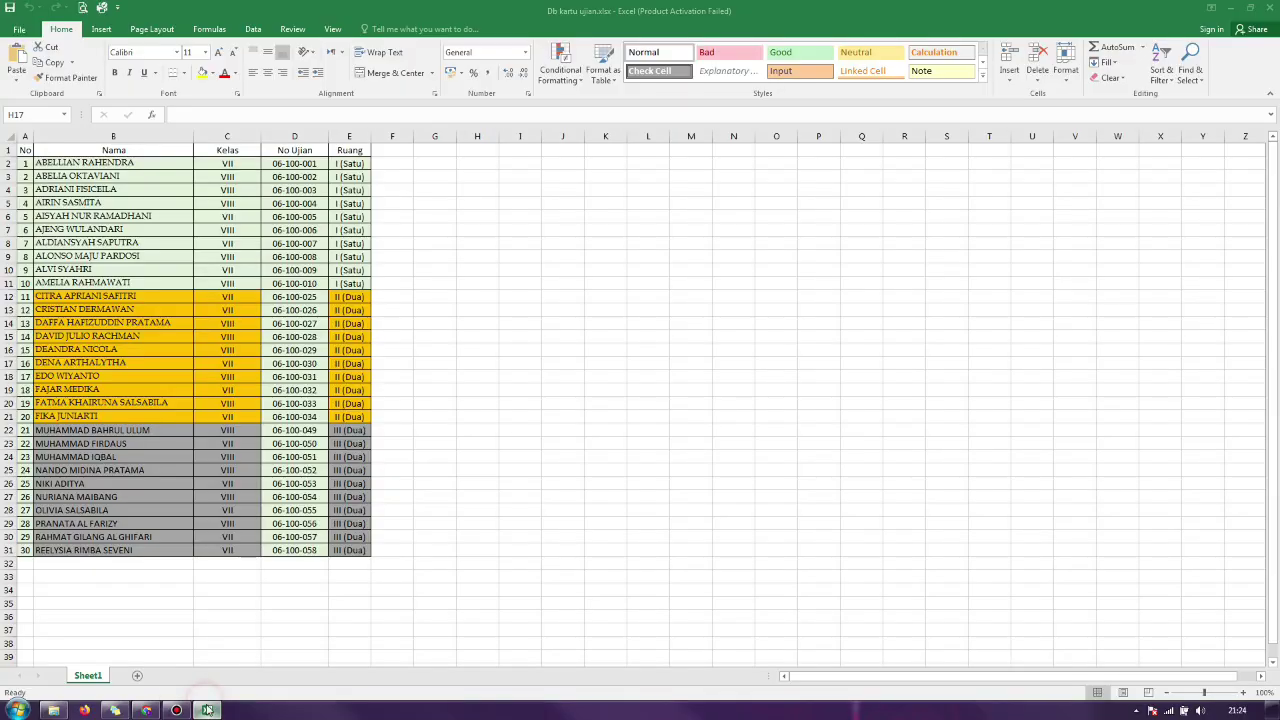
{"action": "left_click", "coordinate": [88, 677]}
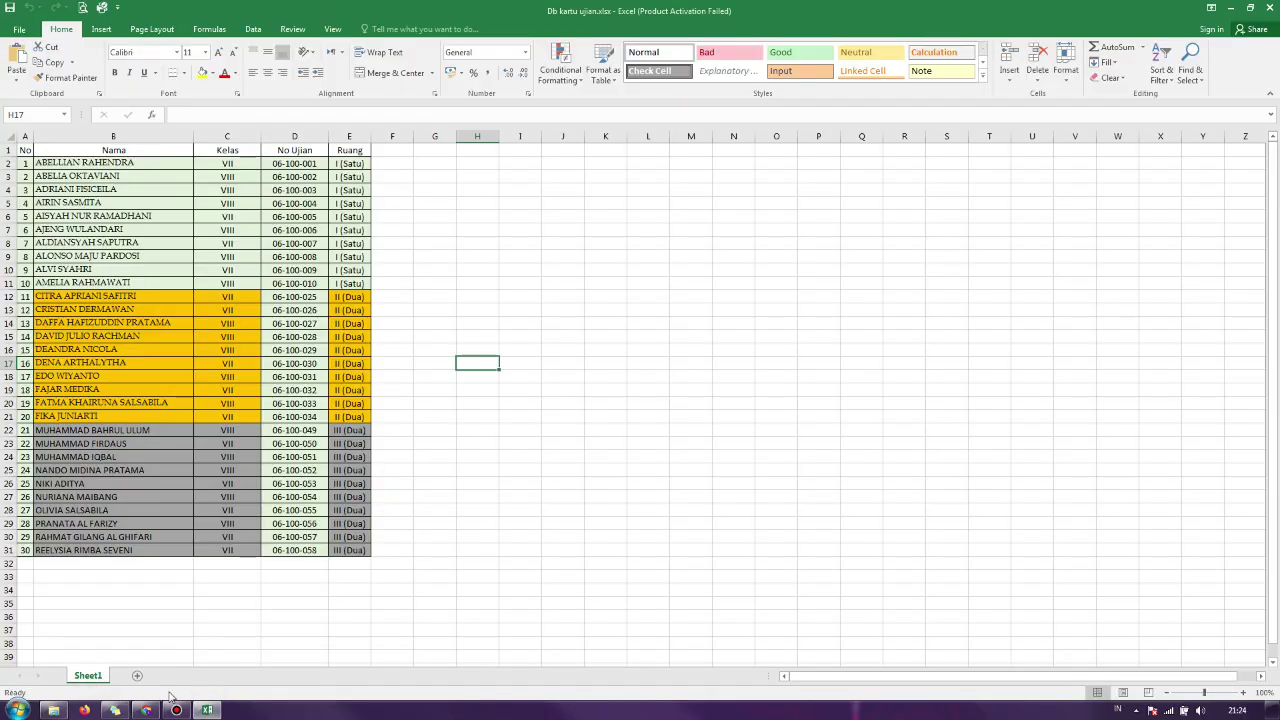
{"action": "left_click", "coordinate": [137, 676]}
{"action": "left_click", "coordinate": [181, 676]}
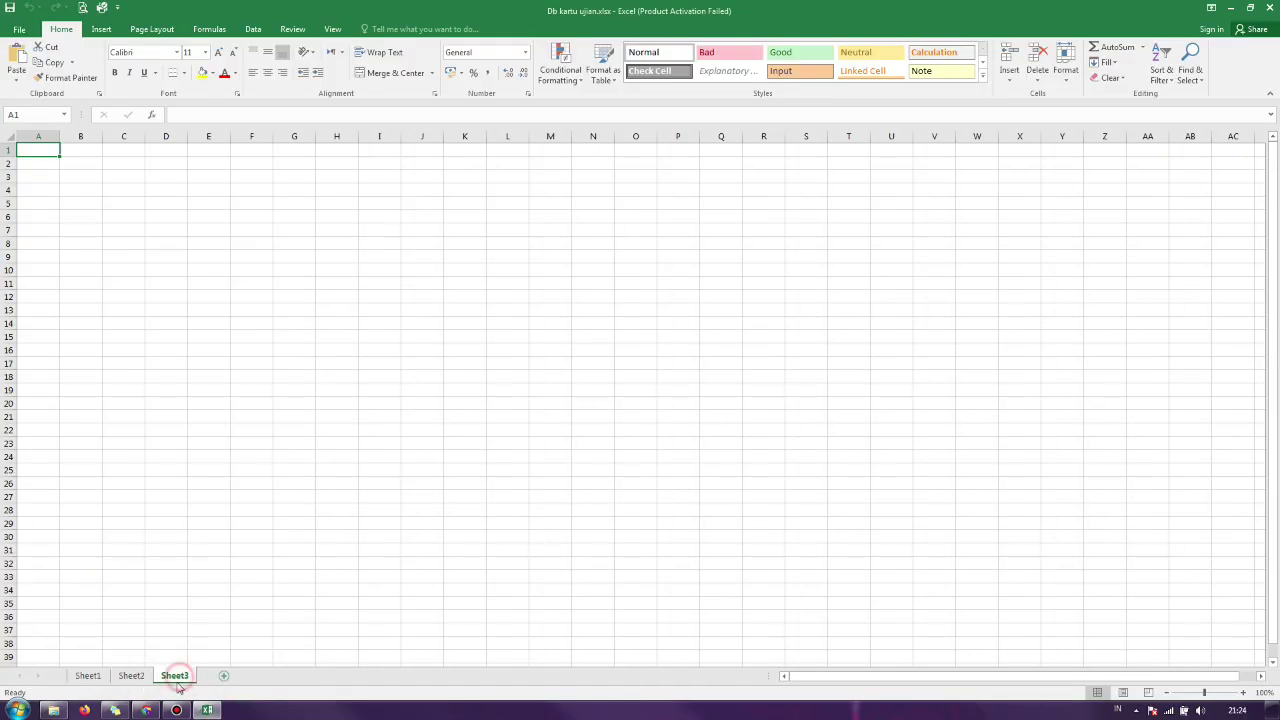
Step: Switch back to Canva and pick Sheet1 as the worksheet for the bulk data
{"action": "left_click", "coordinate": [148, 711]}
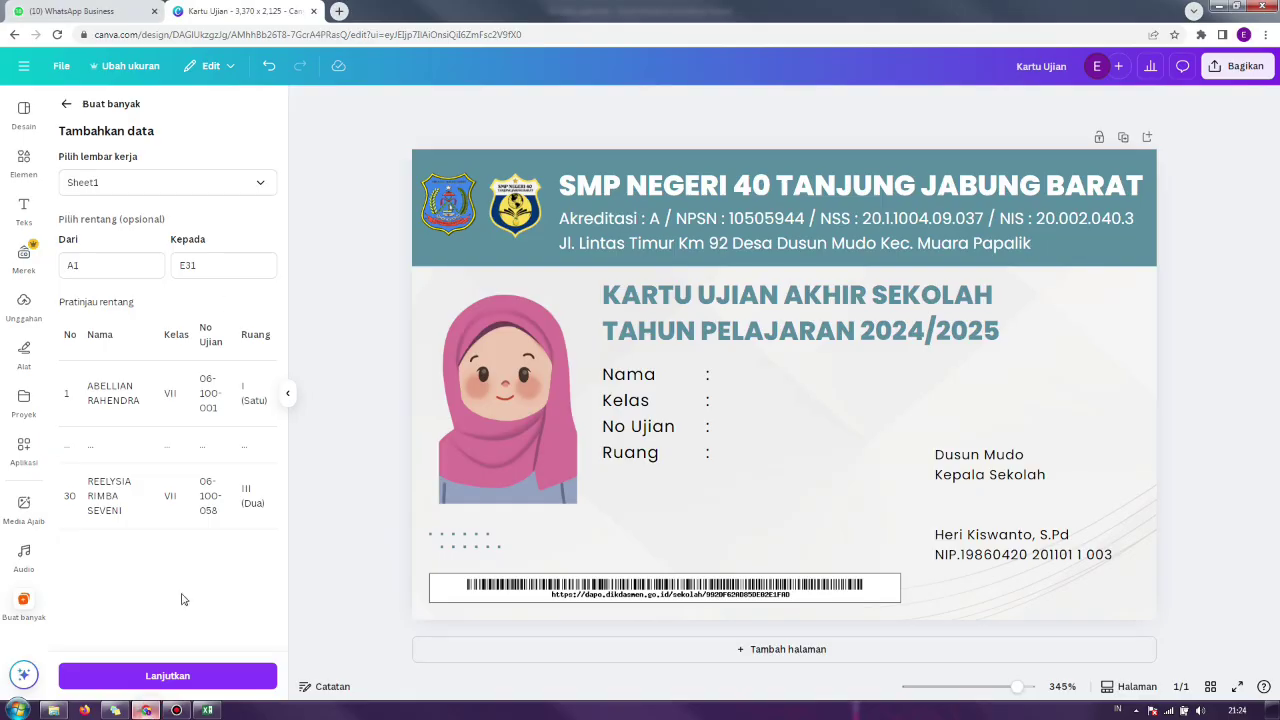
{"action": "left_click", "coordinate": [205, 188]}
{"action": "left_click", "coordinate": [221, 225]}
{"action": "left_click", "coordinate": [354, 284]}
Step: Return to Sheet1 in the Excel workbook and check the first and last cells of the student table
{"action": "left_click", "coordinate": [206, 710]}
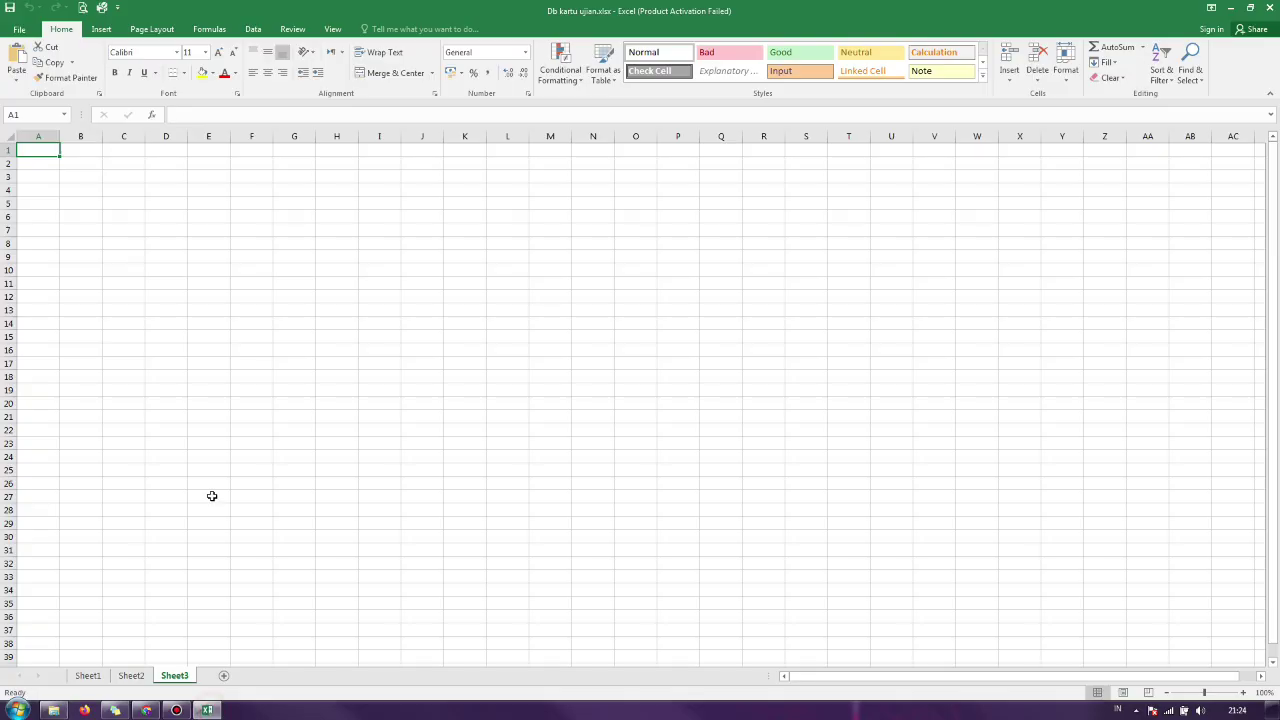
{"action": "left_click", "coordinate": [90, 676]}
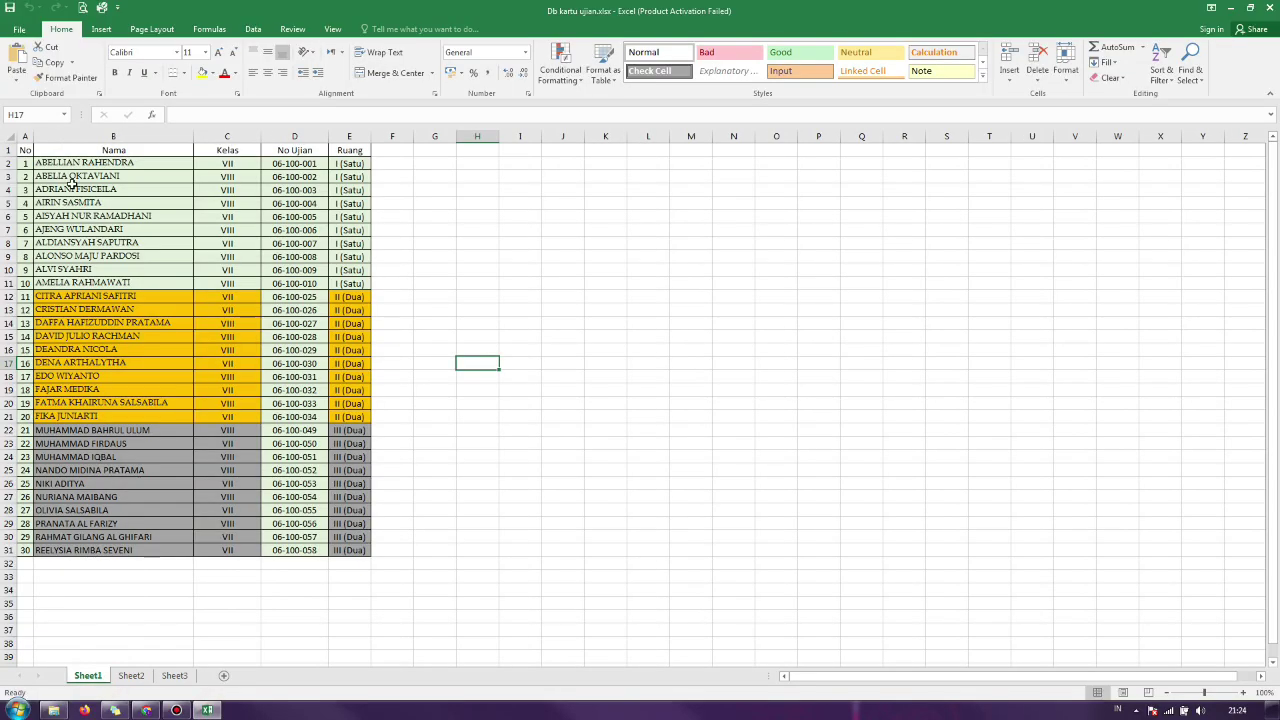
{"action": "left_click", "coordinate": [145, 710]}
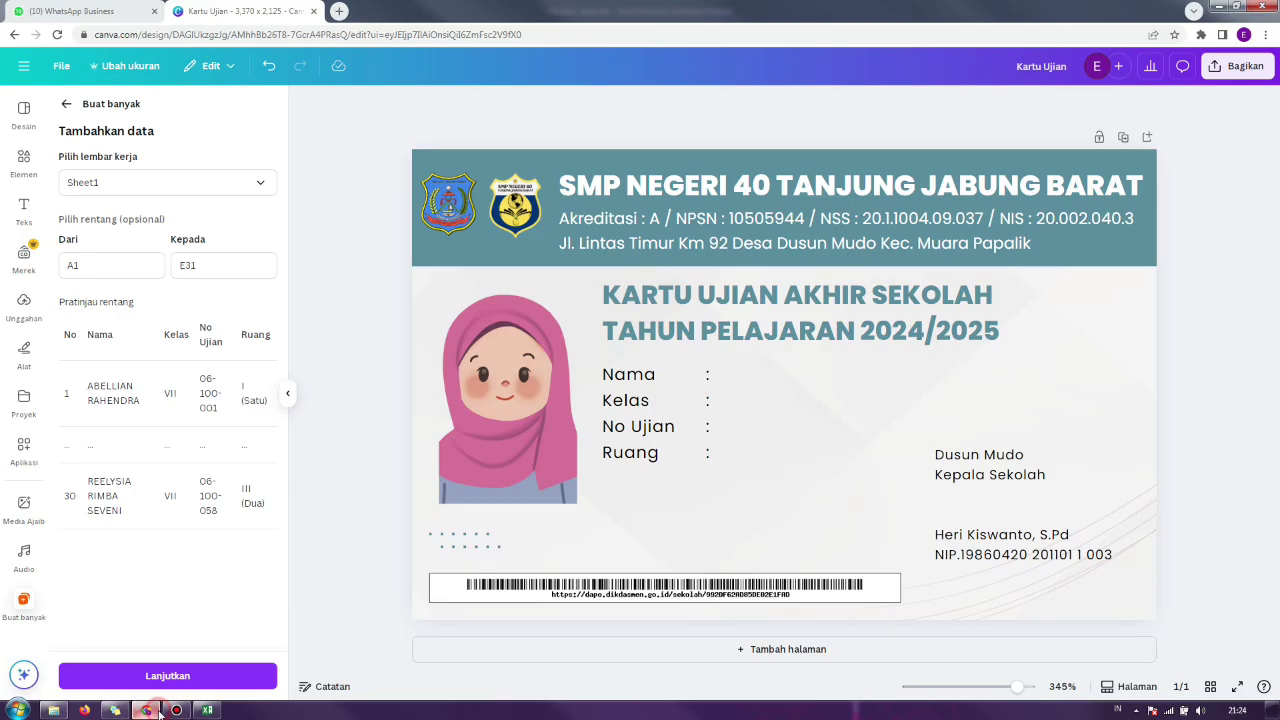
{"action": "key", "text": "alt+Tab"}
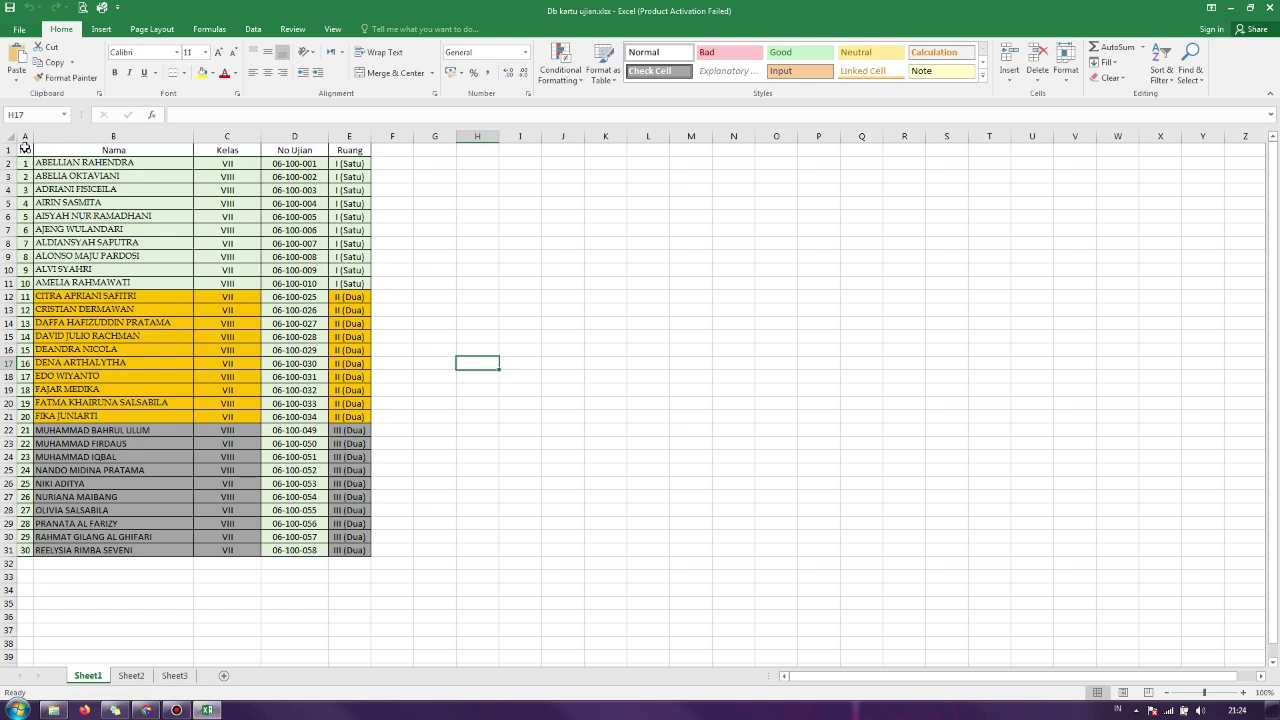
{"action": "left_click", "coordinate": [25, 148]}
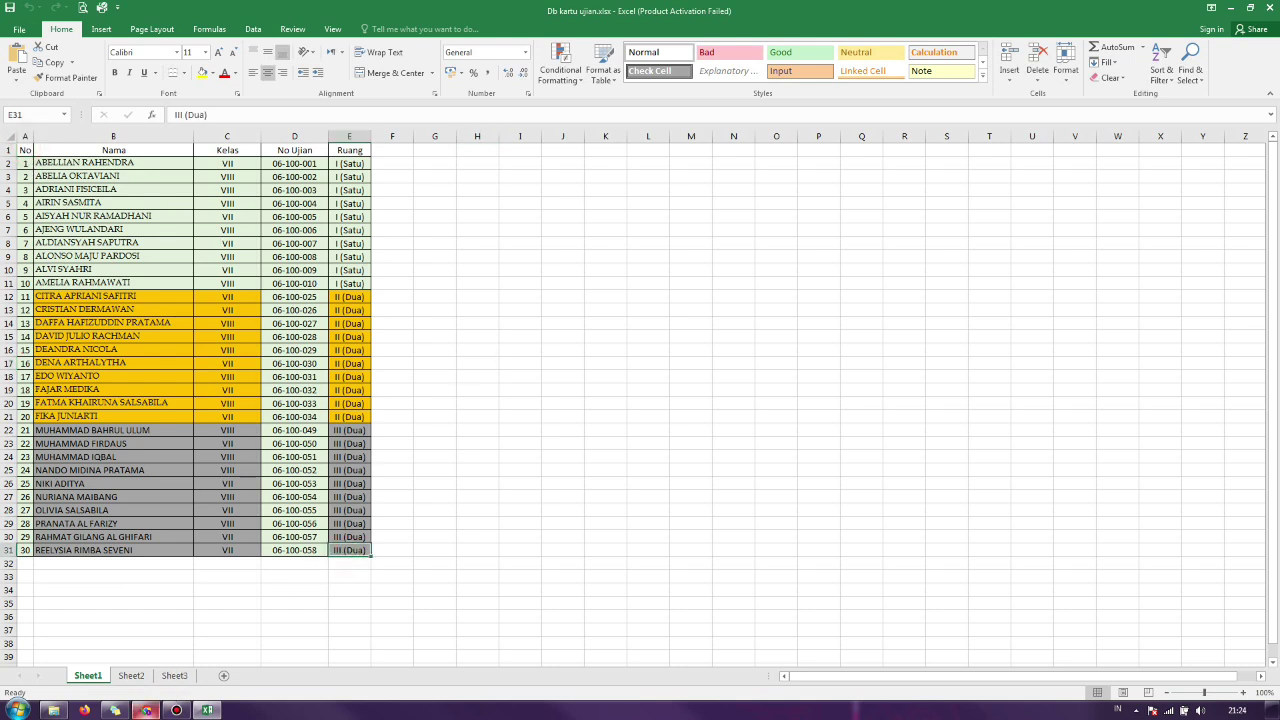
Step: Switch to Canva and examine the start and end cells of the bulk data range
{"action": "left_click", "coordinate": [145, 710]}
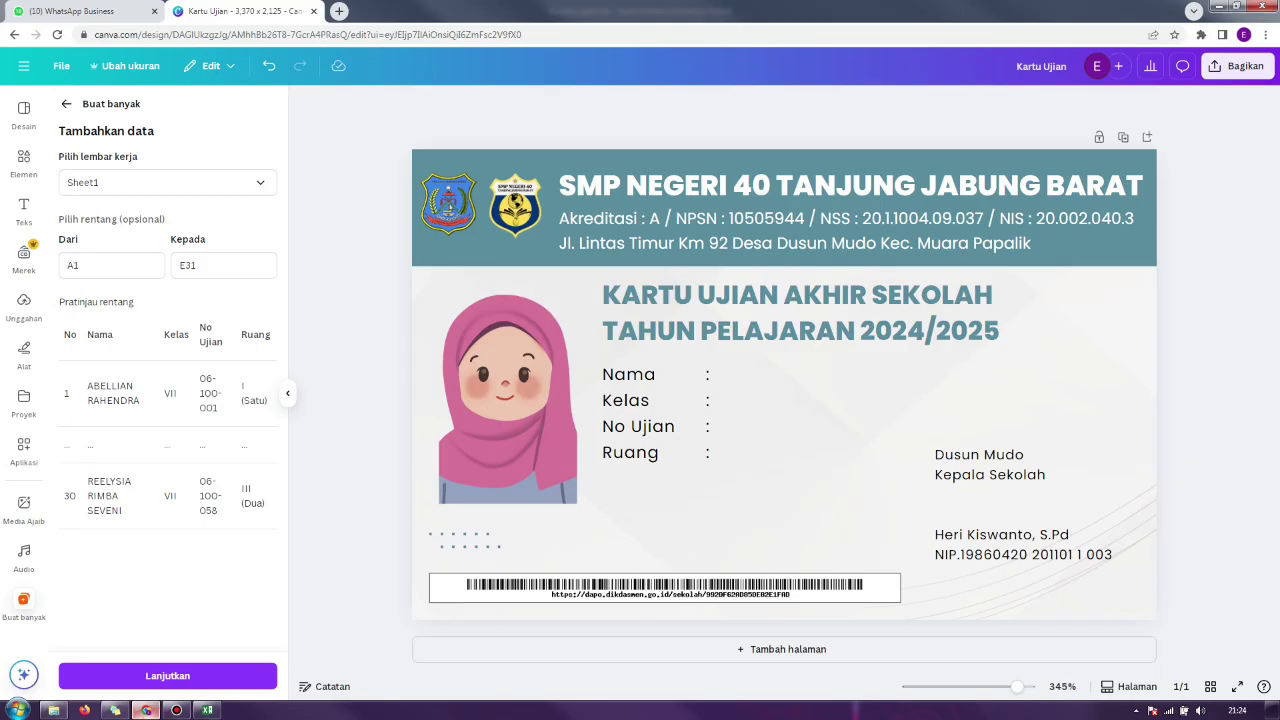
{"action": "double_click", "coordinate": [88, 267]}
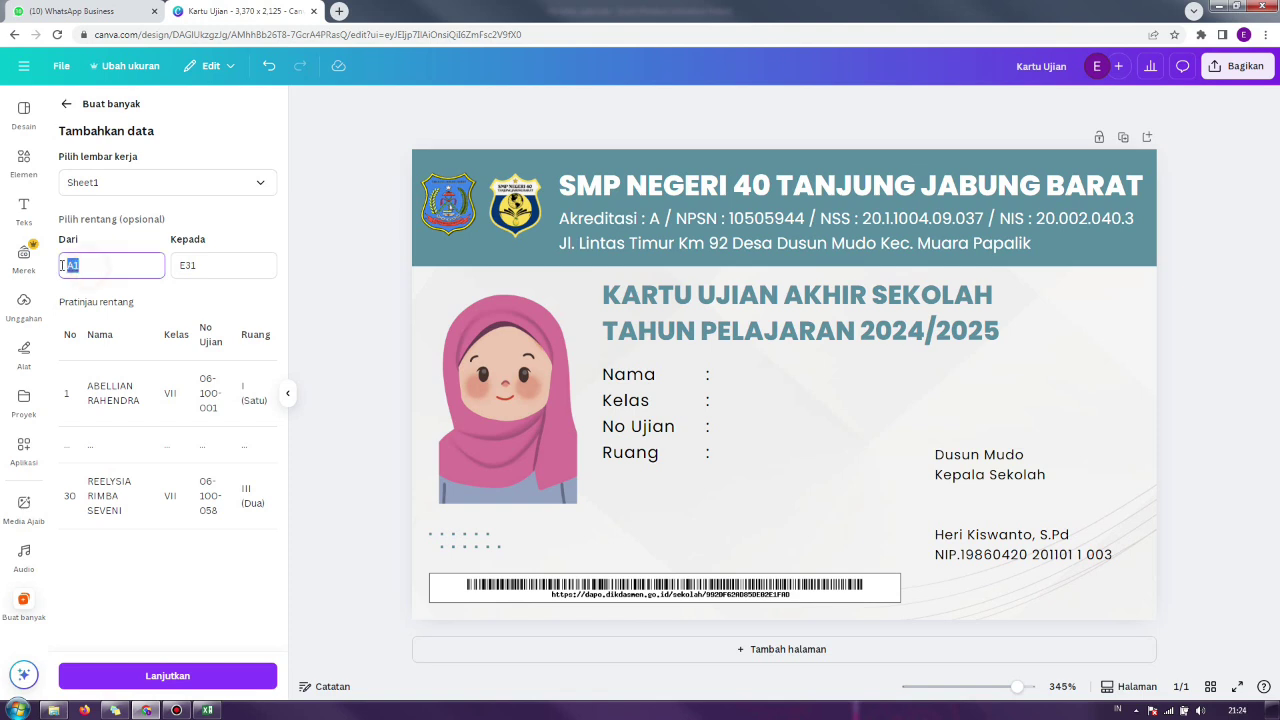
{"action": "left_click", "coordinate": [176, 264]}
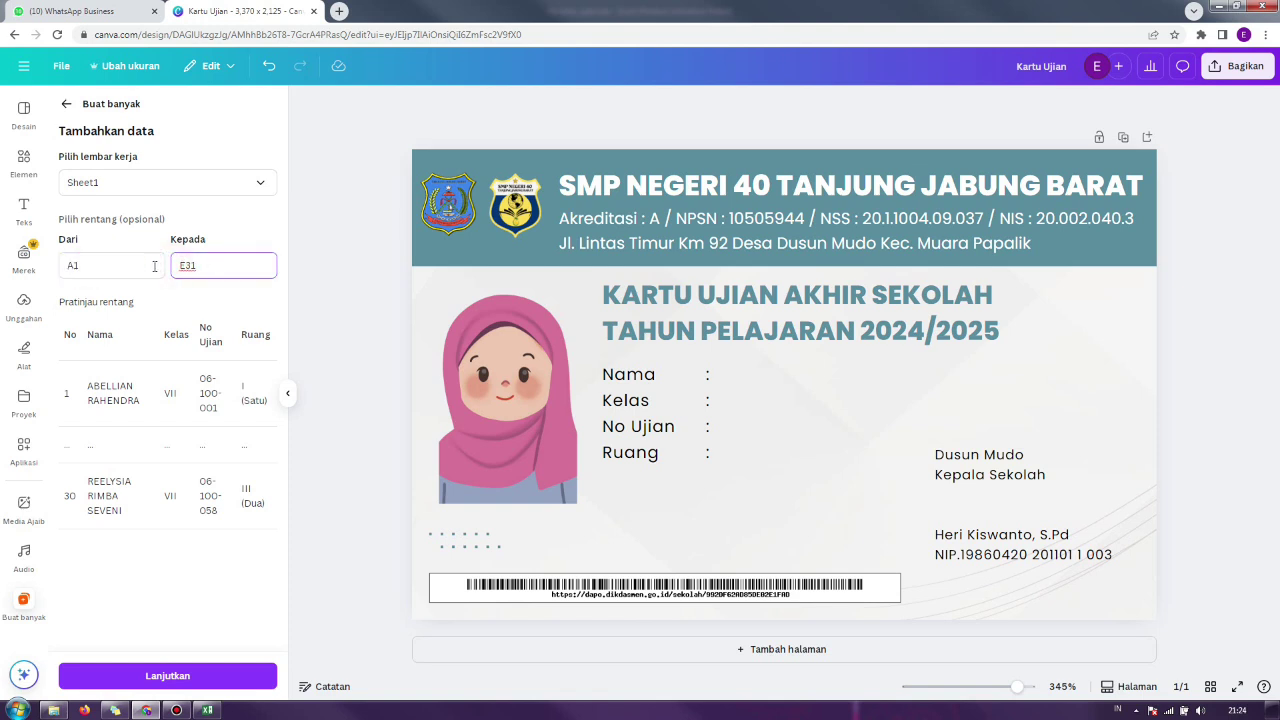
{"action": "left_click_drag", "start_coordinate": [180, 264], "coordinate": [202, 266]}
Step: Examine the student table's extent from A1 to E31 in Excel's Sheet1, and return to Canva to review the range preview
{"action": "left_click", "coordinate": [207, 710]}
{"action": "left_click", "coordinate": [26, 162]}
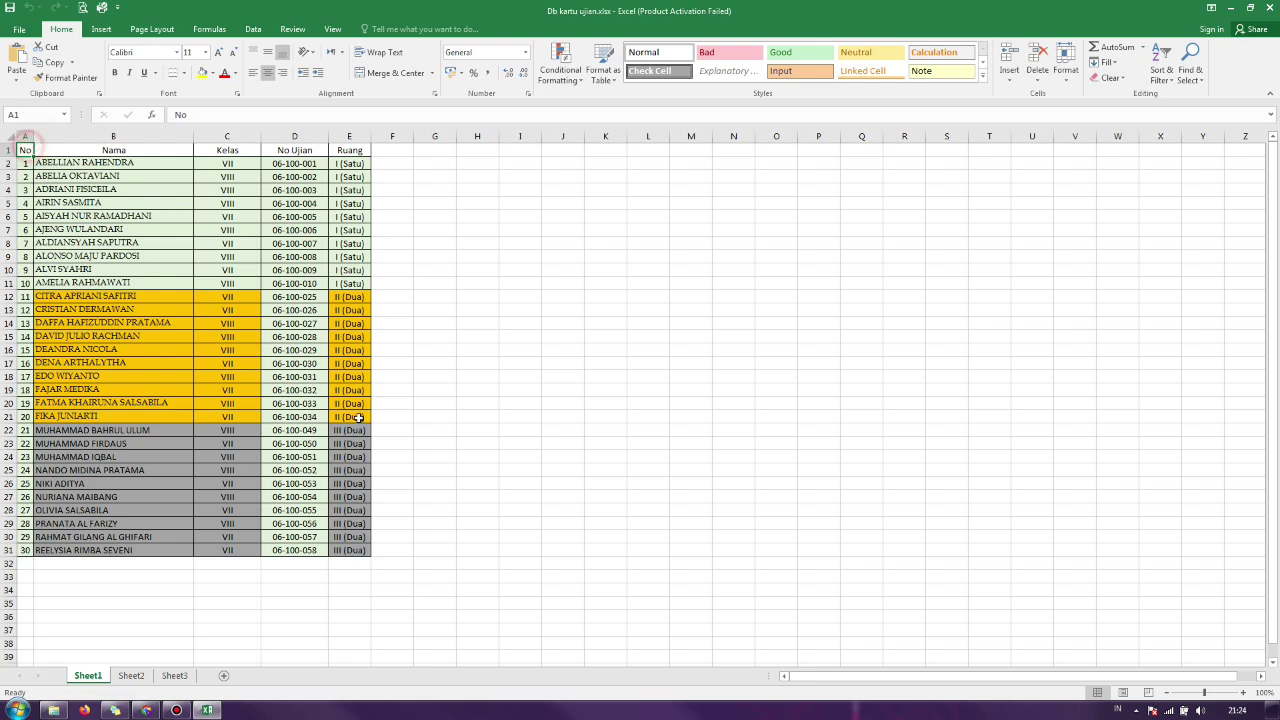
{"action": "left_click", "coordinate": [350, 551]}
{"action": "left_click", "coordinate": [22, 151]}
{"action": "left_click", "coordinate": [348, 550]}
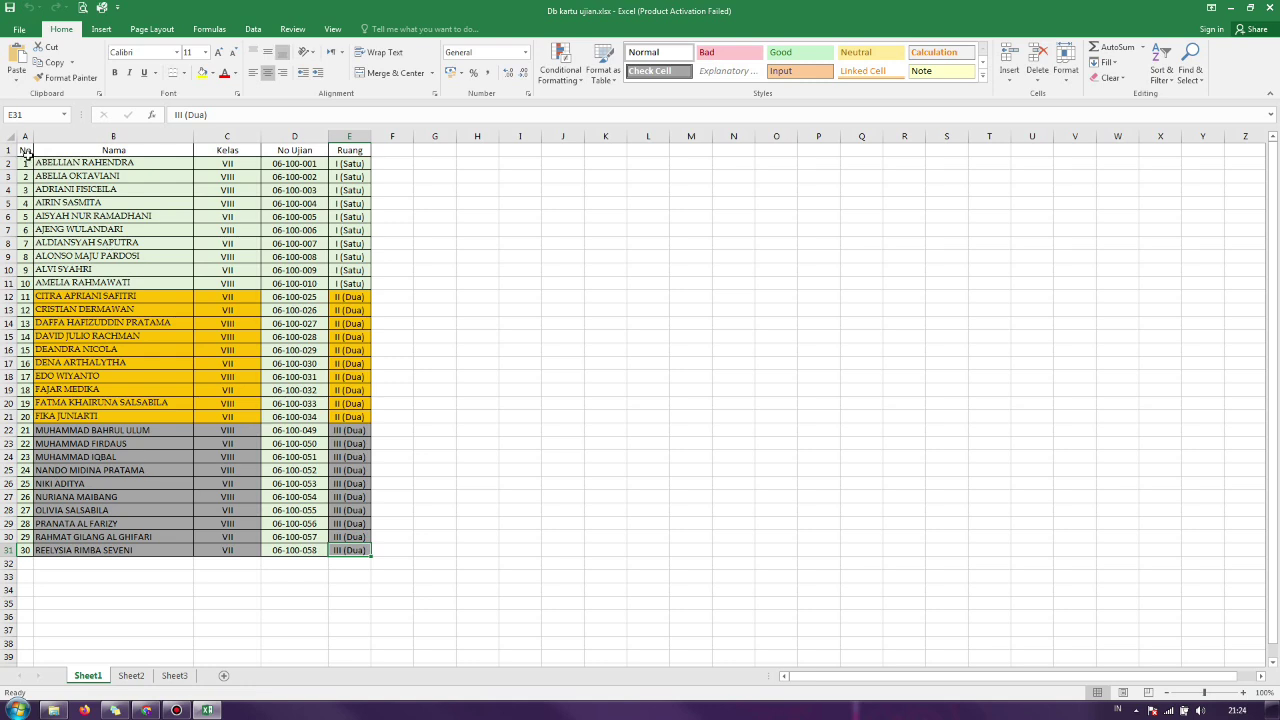
{"action": "left_click_drag", "start_coordinate": [25, 151], "coordinate": [345, 551]}
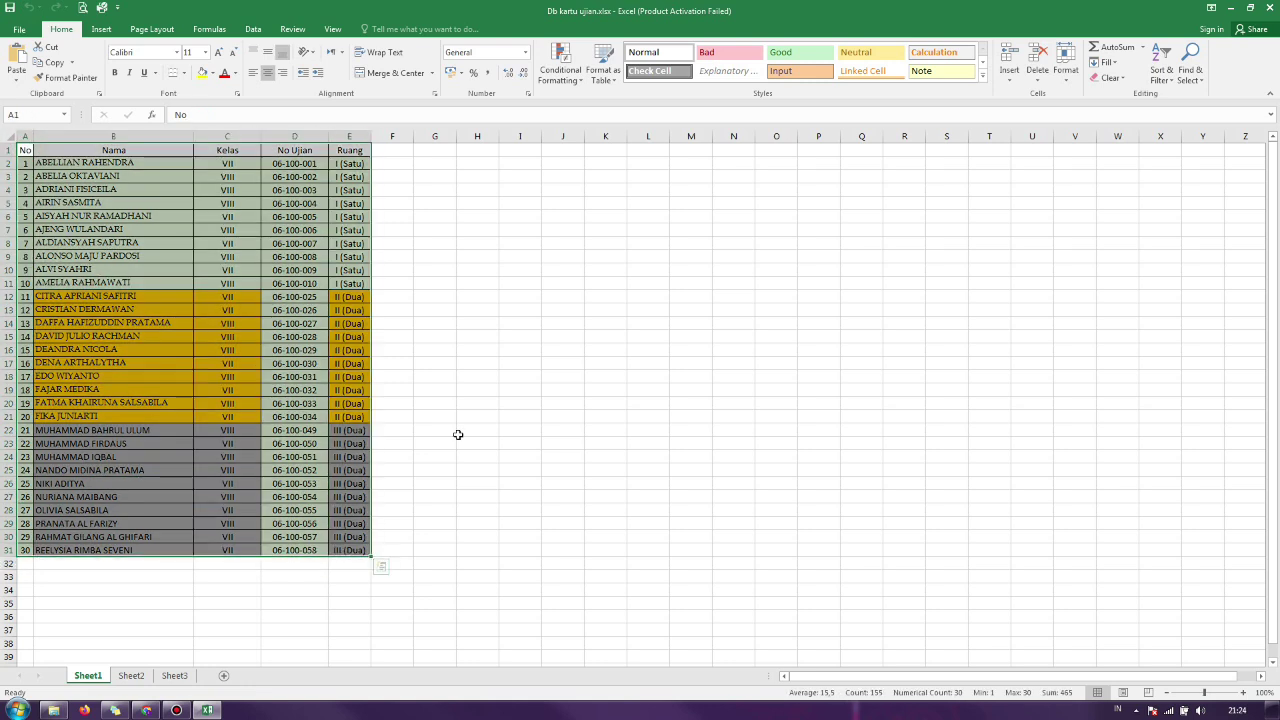
{"action": "left_click", "coordinate": [445, 330]}
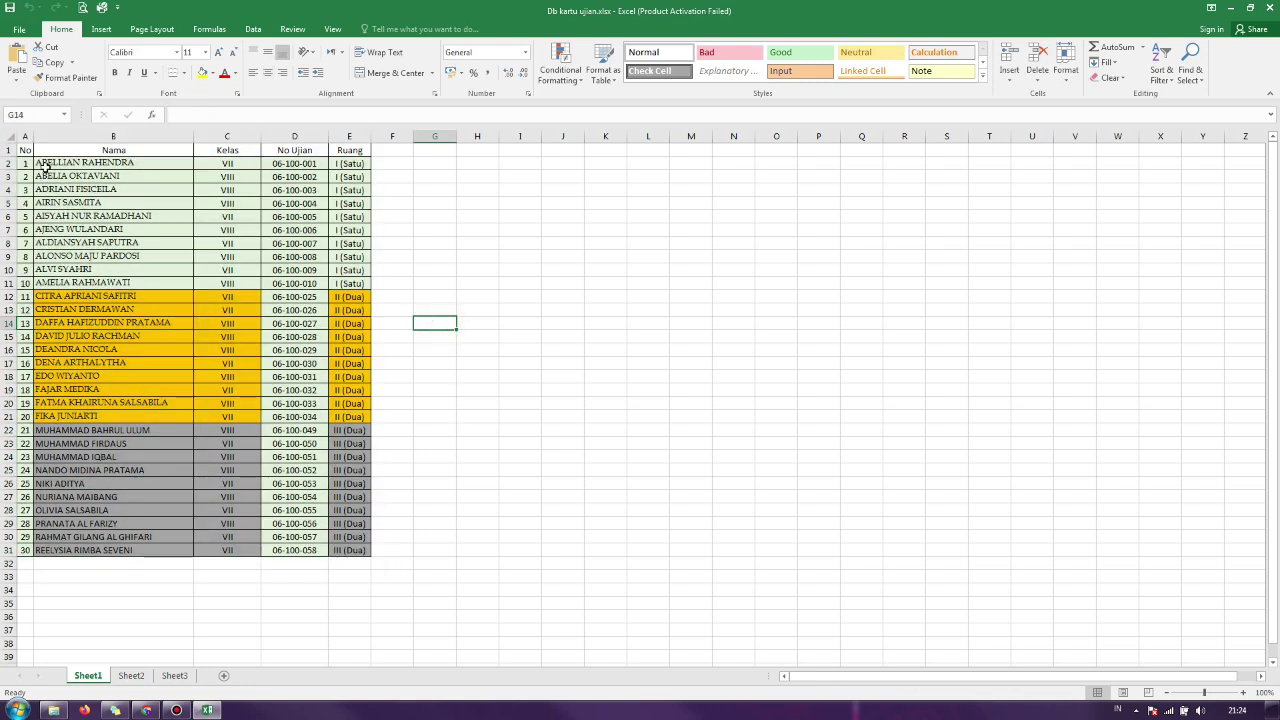
{"action": "left_click_drag", "start_coordinate": [45, 168], "coordinate": [345, 548]}
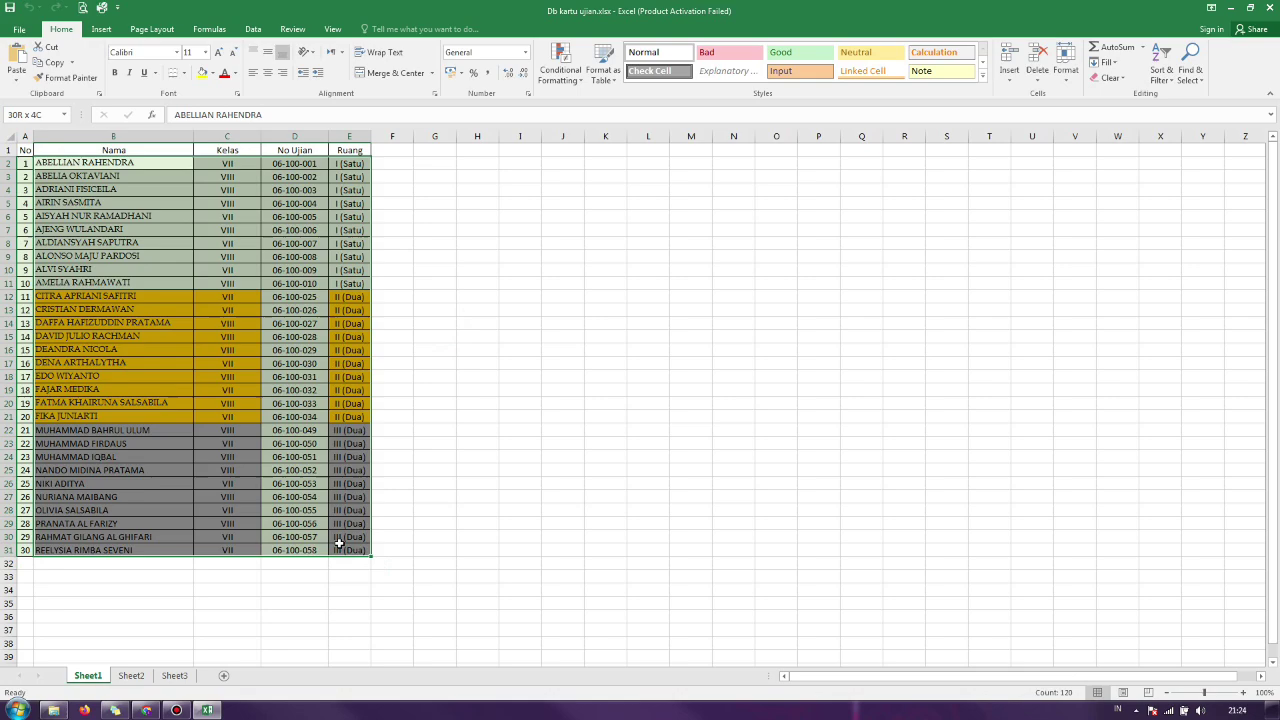
{"action": "left_click", "coordinate": [475, 456]}
{"action": "left_click", "coordinate": [146, 710]}
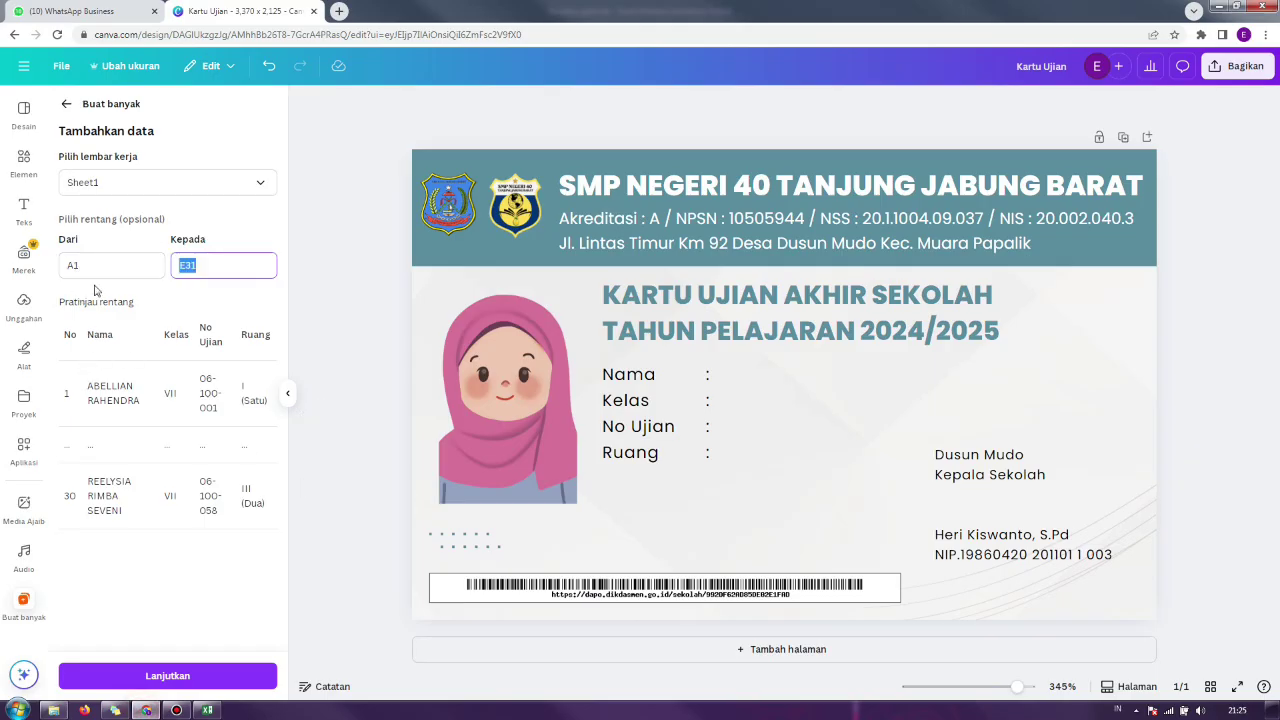
{"action": "left_click", "coordinate": [92, 400]}
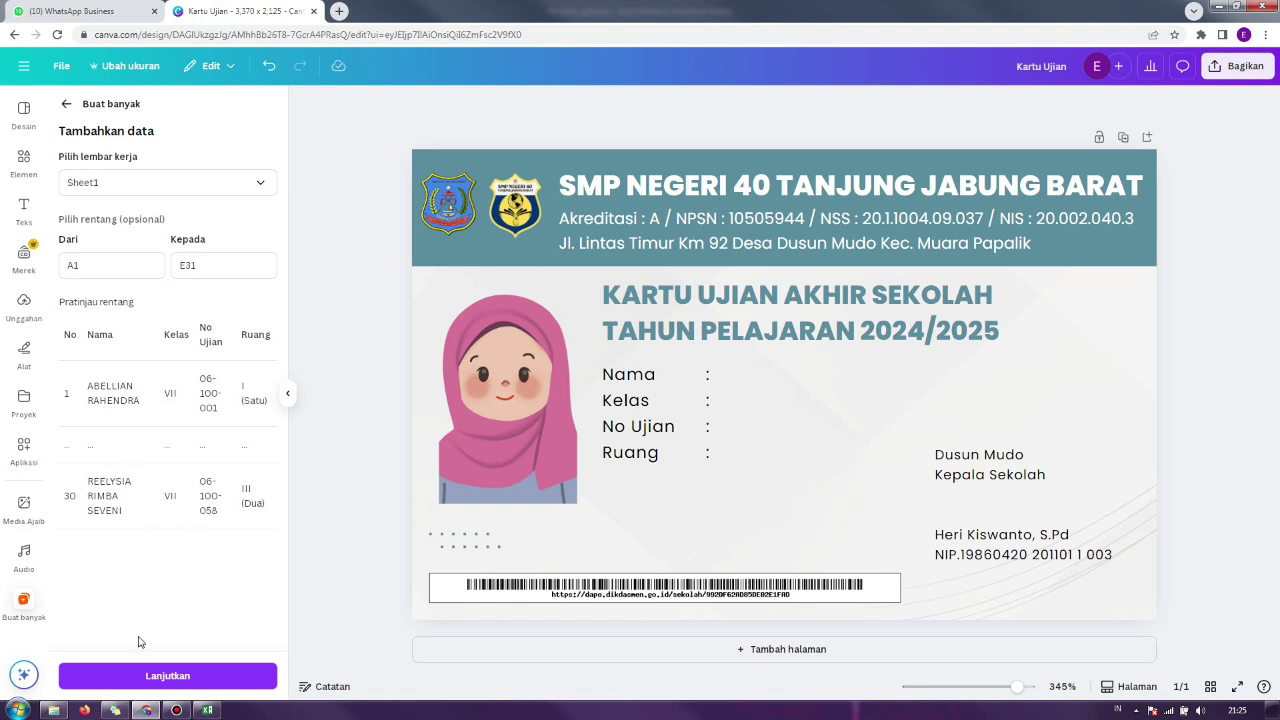
Step: Confirm the data range A1 to E31, and compare the listed data fields with the column headers in the Excel workbook
{"action": "left_click", "coordinate": [160, 681]}
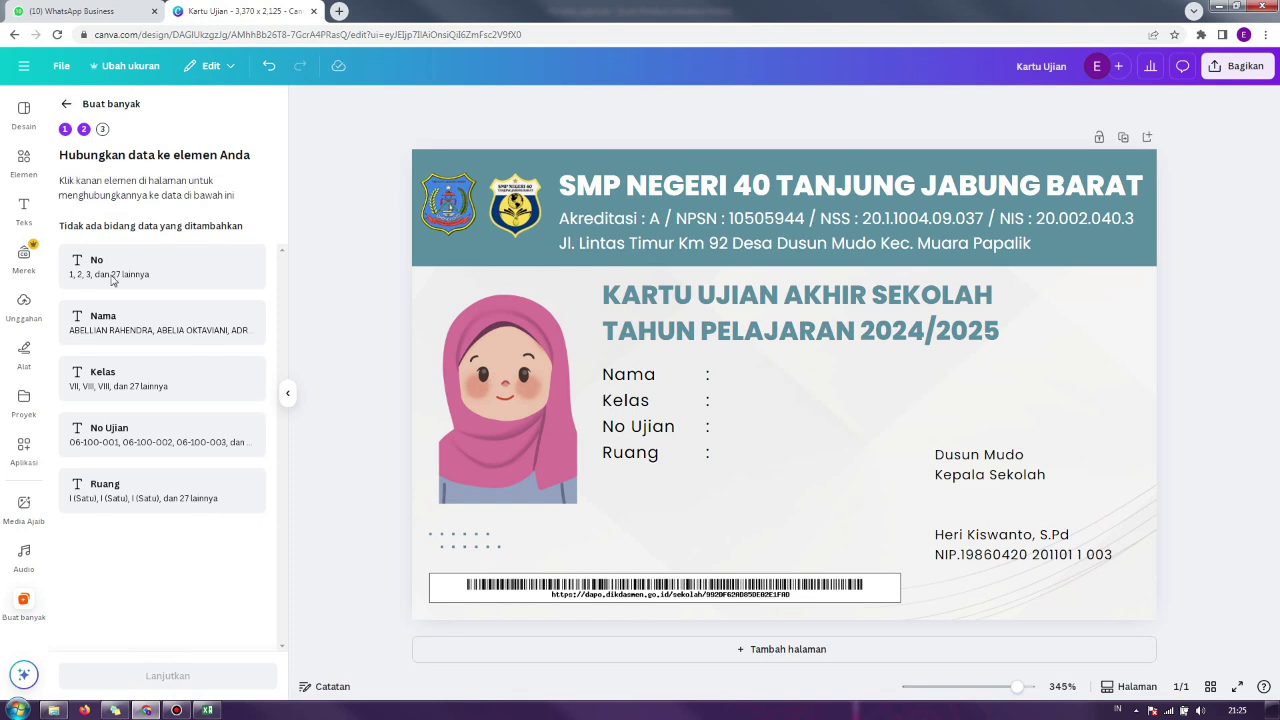
{"action": "left_click", "coordinate": [207, 710]}
{"action": "left_click", "coordinate": [25, 136]}
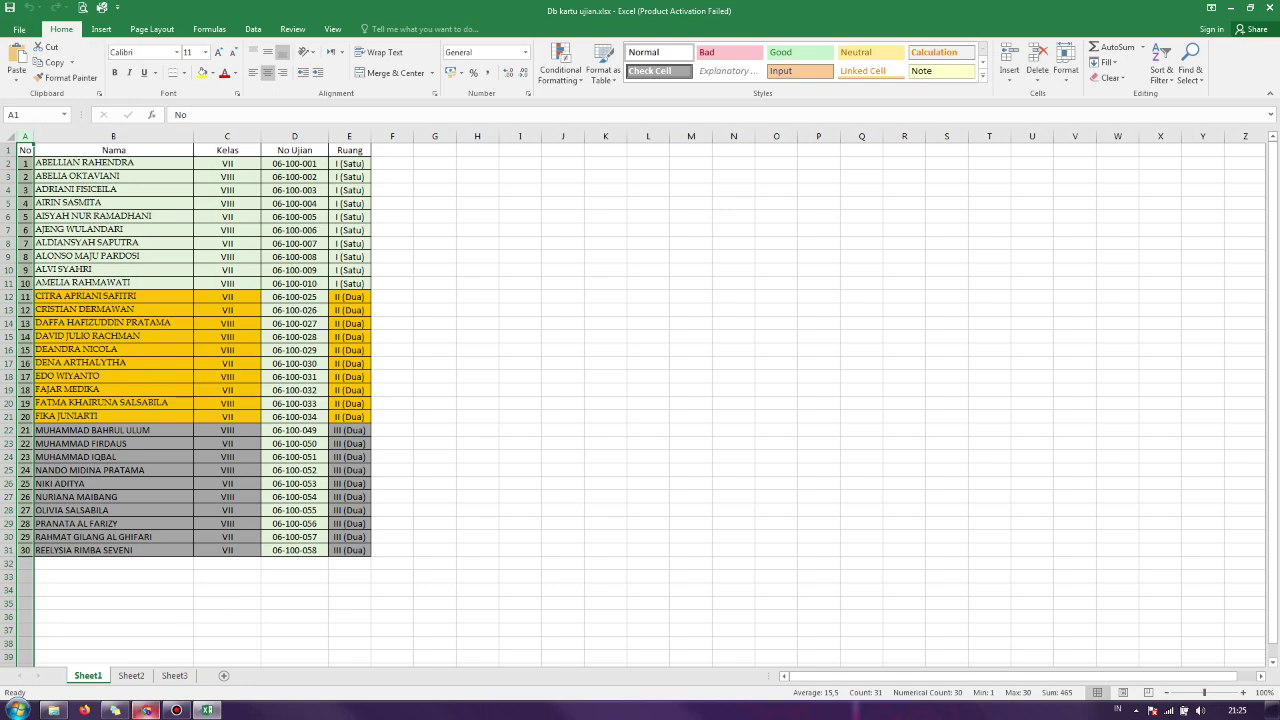
{"action": "left_click", "coordinate": [148, 710]}
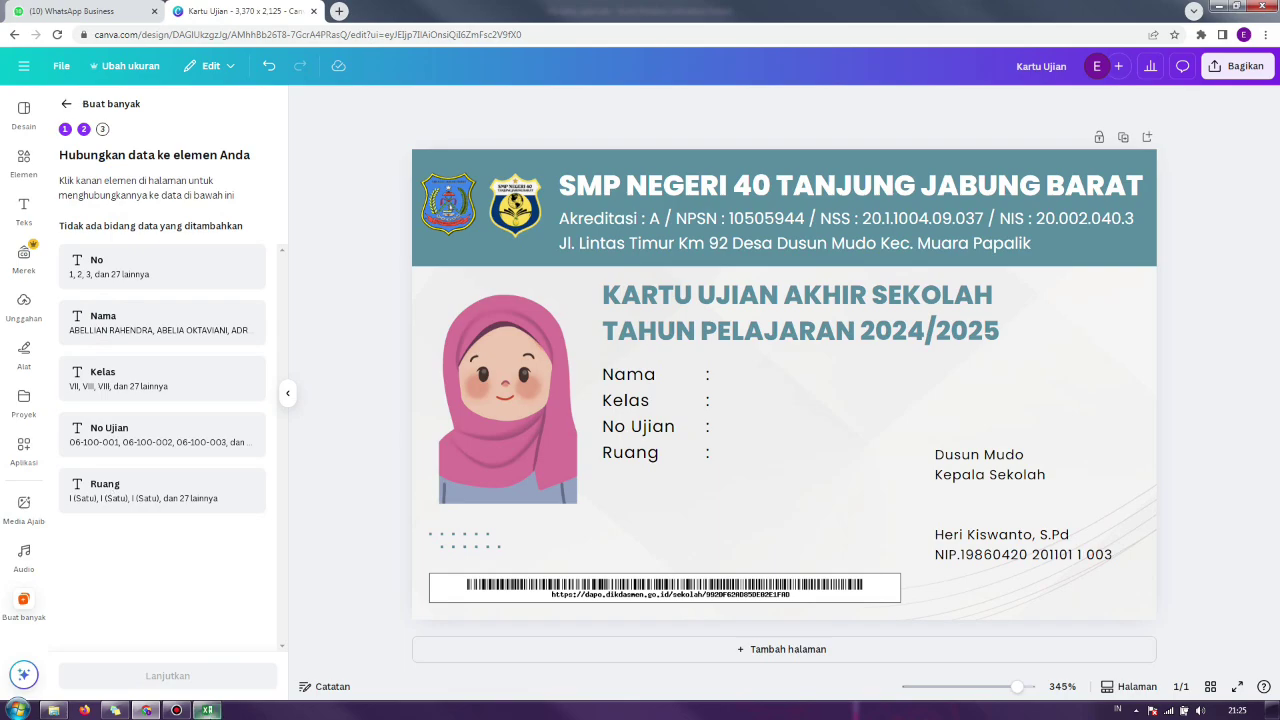
{"action": "left_click", "coordinate": [207, 710]}
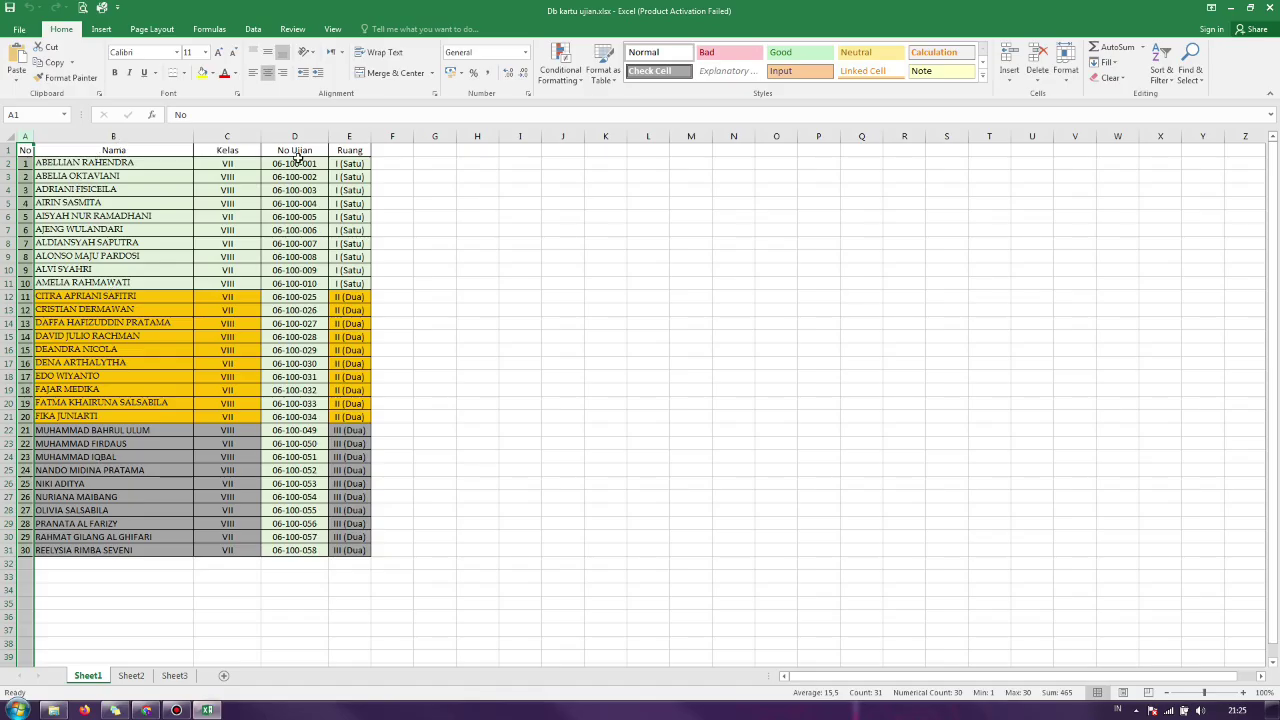
{"action": "left_click", "coordinate": [148, 710]}
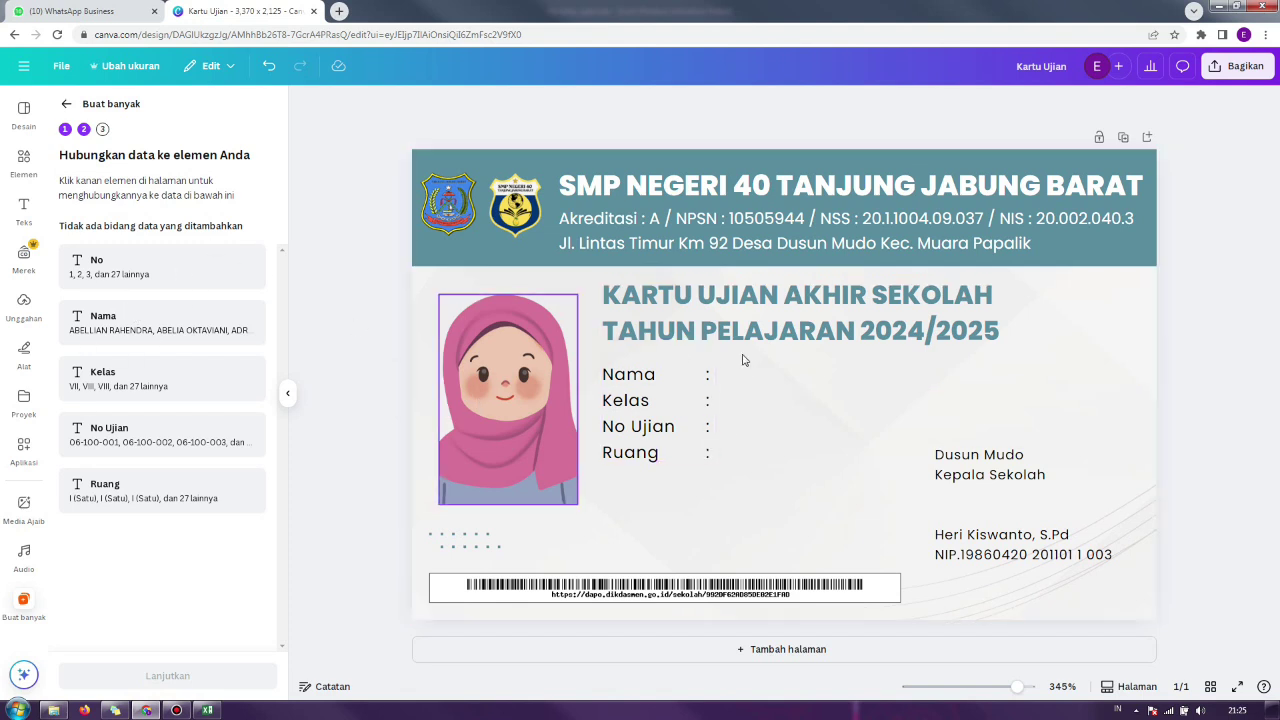
{"action": "left_click", "coordinate": [1228, 305]}
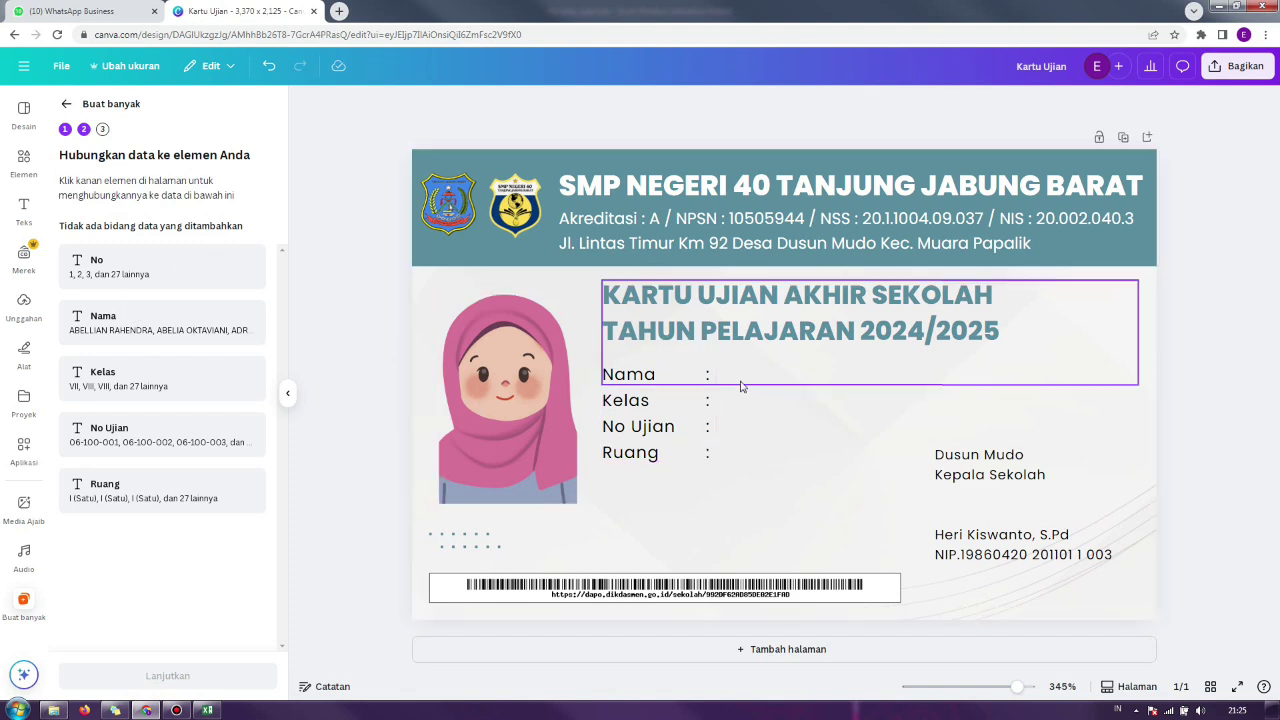
{"action": "right_click", "coordinate": [660, 388]}
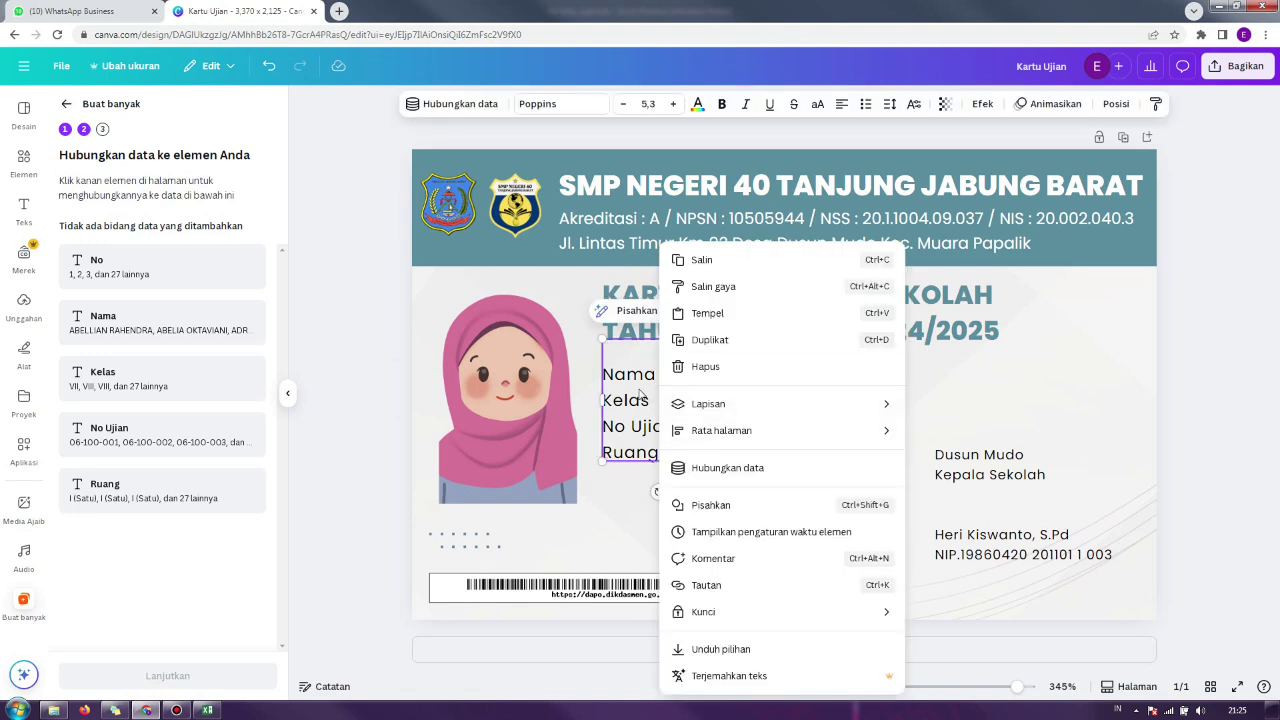
{"action": "left_click", "coordinate": [705, 470]}
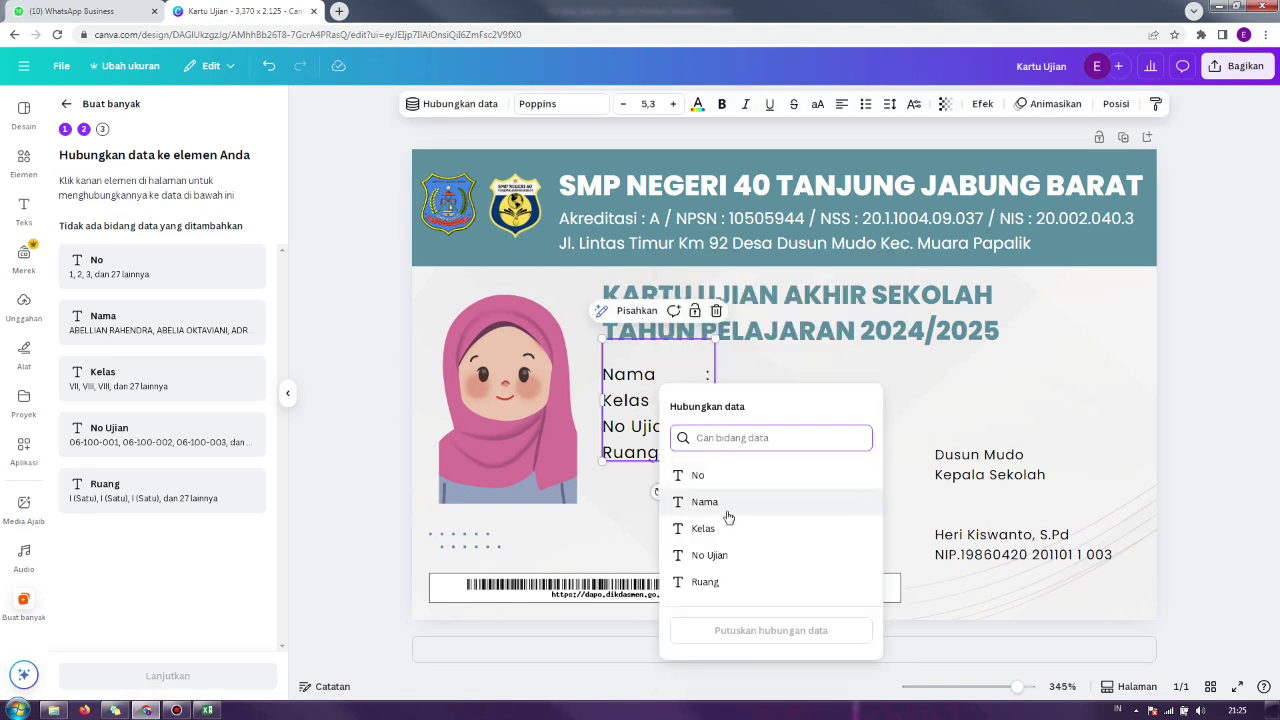
{"action": "left_click", "coordinate": [360, 420]}
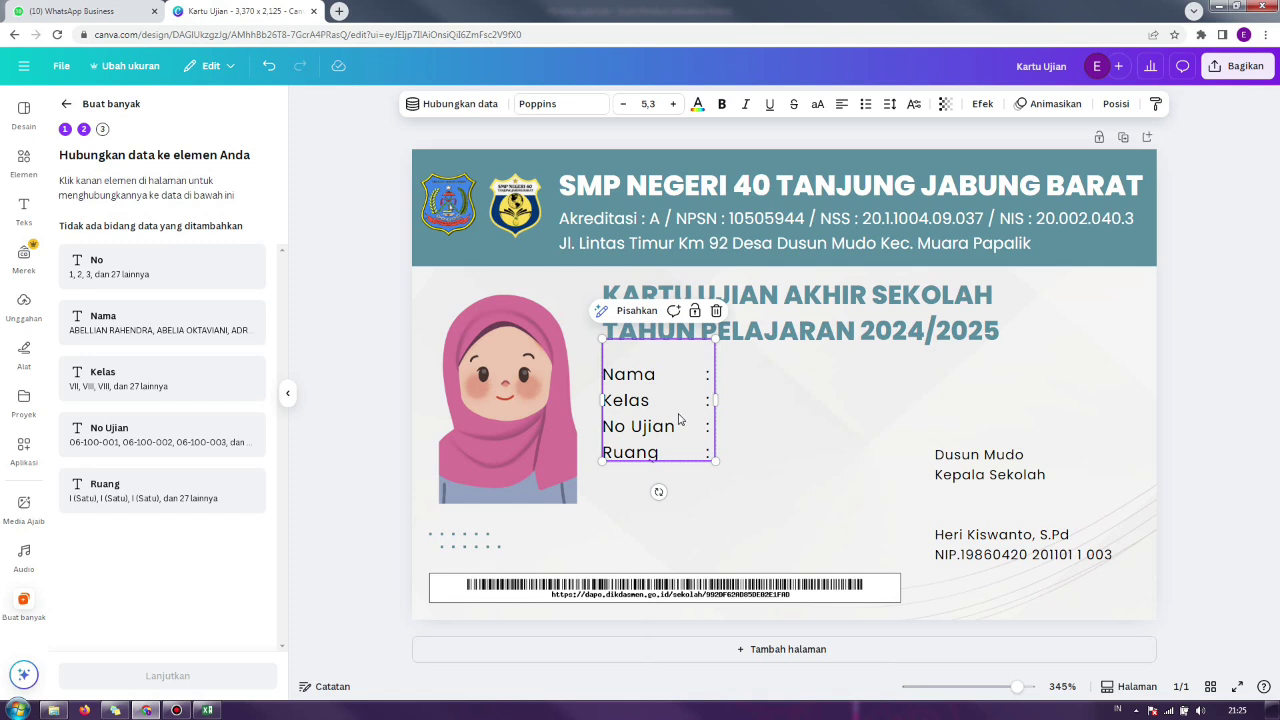
Step: Place an ungrouped duplicate of the Nama, Kelas, No Ujian and Ruang label block beside the original and delete the copy's colons
{"action": "key", "text": "ctrl+d"}
{"action": "left_click_drag", "start_coordinate": [674, 455], "coordinate": [762, 438]}
{"action": "double_click", "coordinate": [791, 471]}
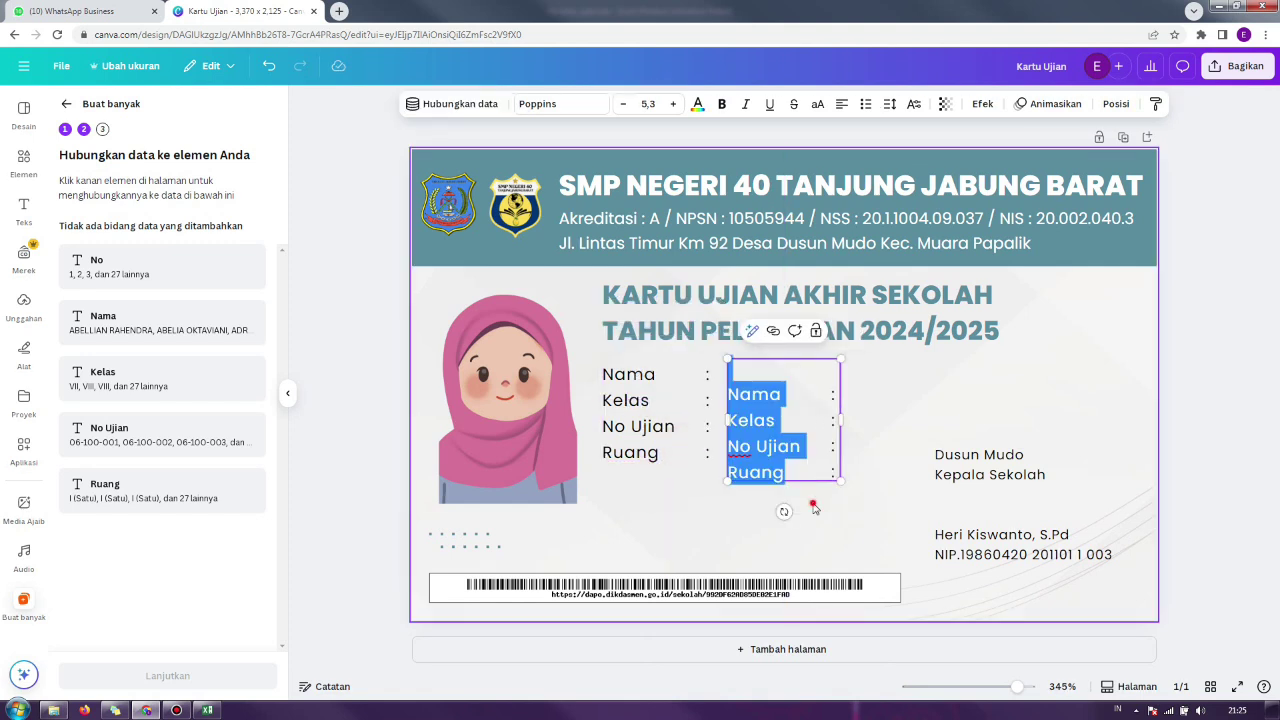
{"action": "right_click", "coordinate": [820, 450]}
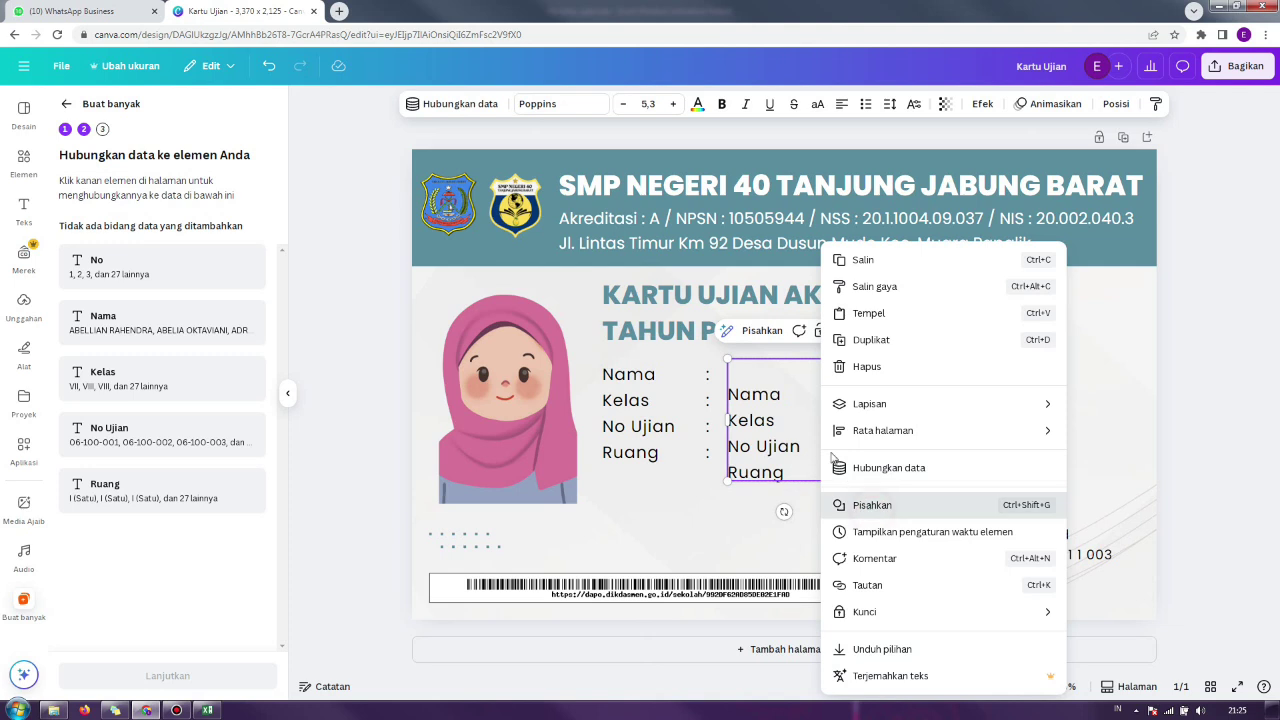
{"action": "left_click", "coordinate": [872, 507]}
{"action": "left_click", "coordinate": [787, 466]}
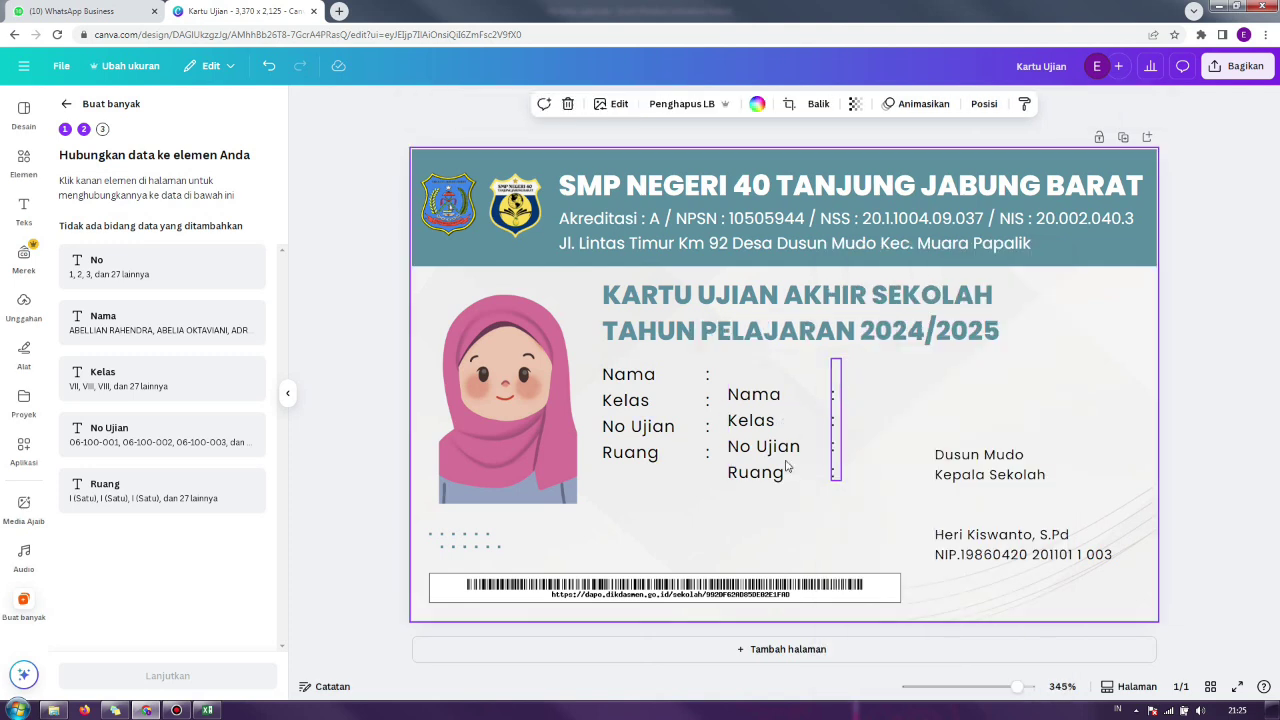
{"action": "left_click", "coordinate": [836, 470]}
Step: Replace the copied label text with "nama", and align the text box with the Nama row and widen it
{"action": "left_click", "coordinate": [806, 473]}
{"action": "double_click", "coordinate": [806, 473]}
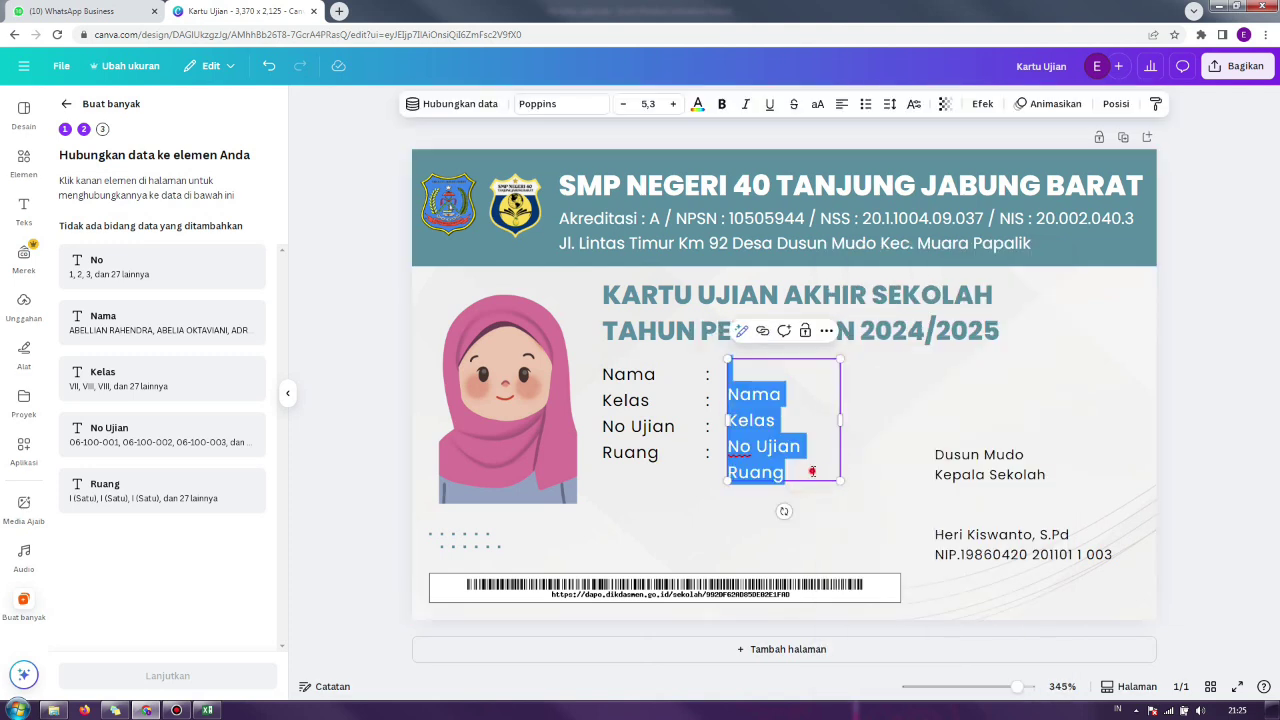
{"action": "left_click_drag", "start_coordinate": [806, 473], "coordinate": [727, 386]}
{"action": "key", "text": "BackSpace"}
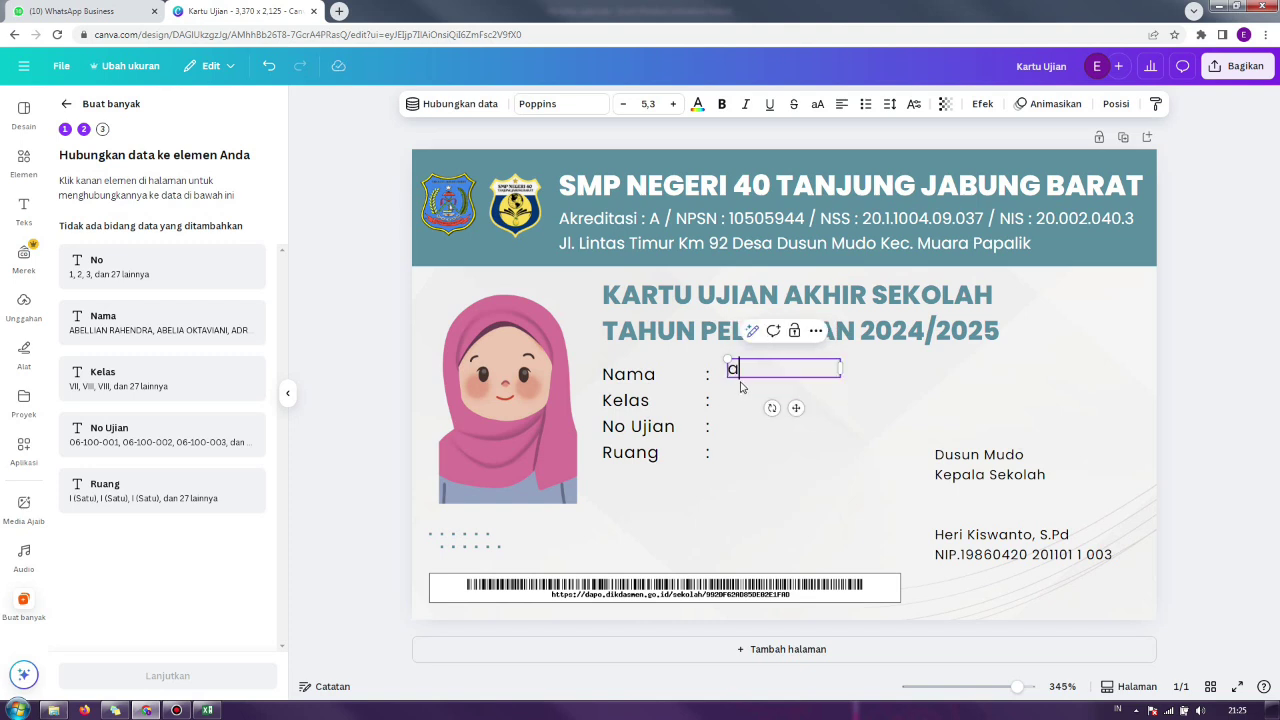
{"action": "type", "text": "nama"}
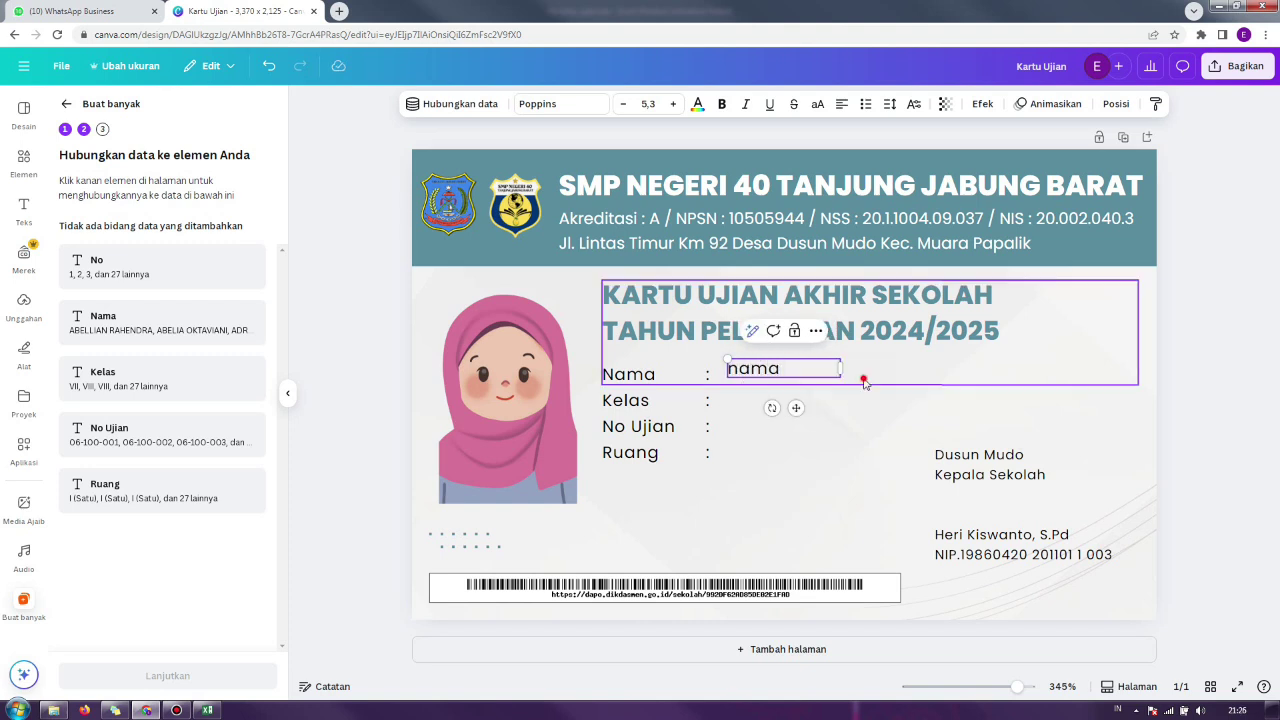
{"action": "left_click_drag", "start_coordinate": [780, 374], "coordinate": [1021, 376]}
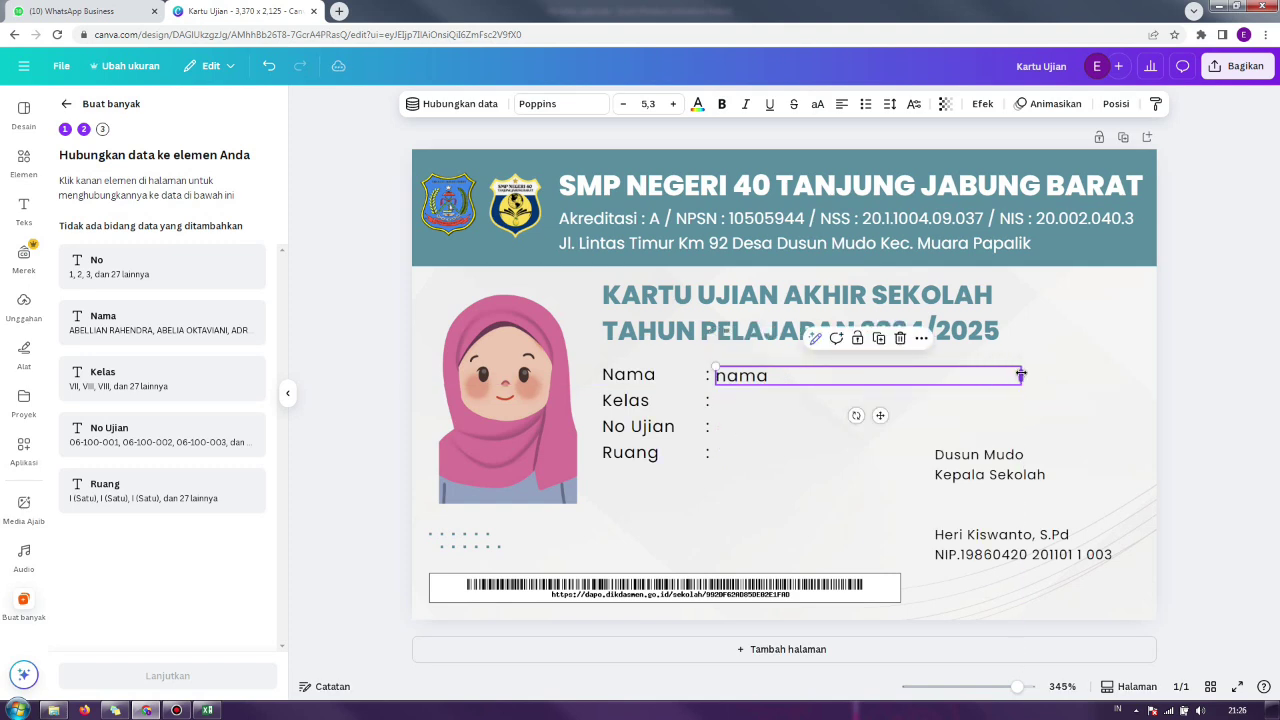
{"action": "left_click", "coordinate": [816, 432]}
Step: Duplicate the nama text box onto the Kelas, No Ujian and Ruang rows, aligned below the original
{"action": "left_click", "coordinate": [786, 377]}
{"action": "key", "text": "ctrl+d"}
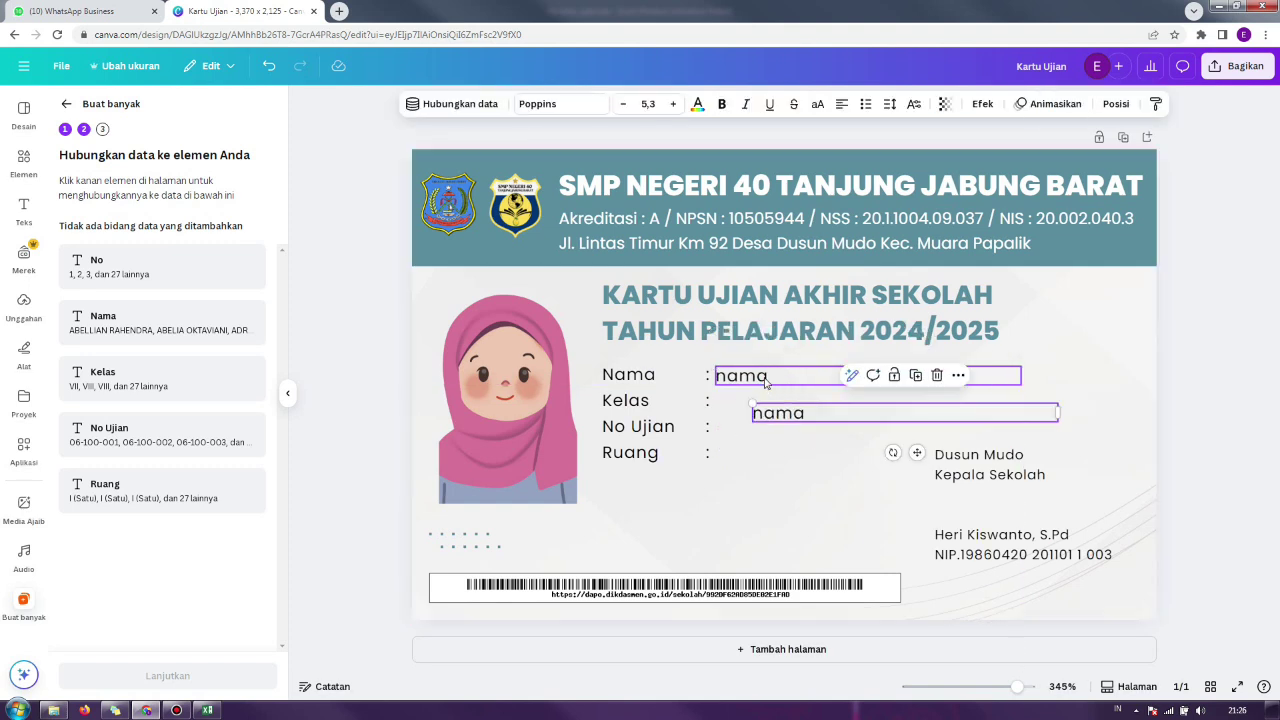
{"action": "left_click_drag", "start_coordinate": [781, 408], "coordinate": [750, 438]}
{"action": "key", "text": "ctrl+d"}
Step: Change the placeholder text on the Kelas row to "kelas" and on the No Ujian row to "no ujian"
{"action": "left_click", "coordinate": [738, 400]}
{"action": "double_click", "coordinate": [738, 400]}
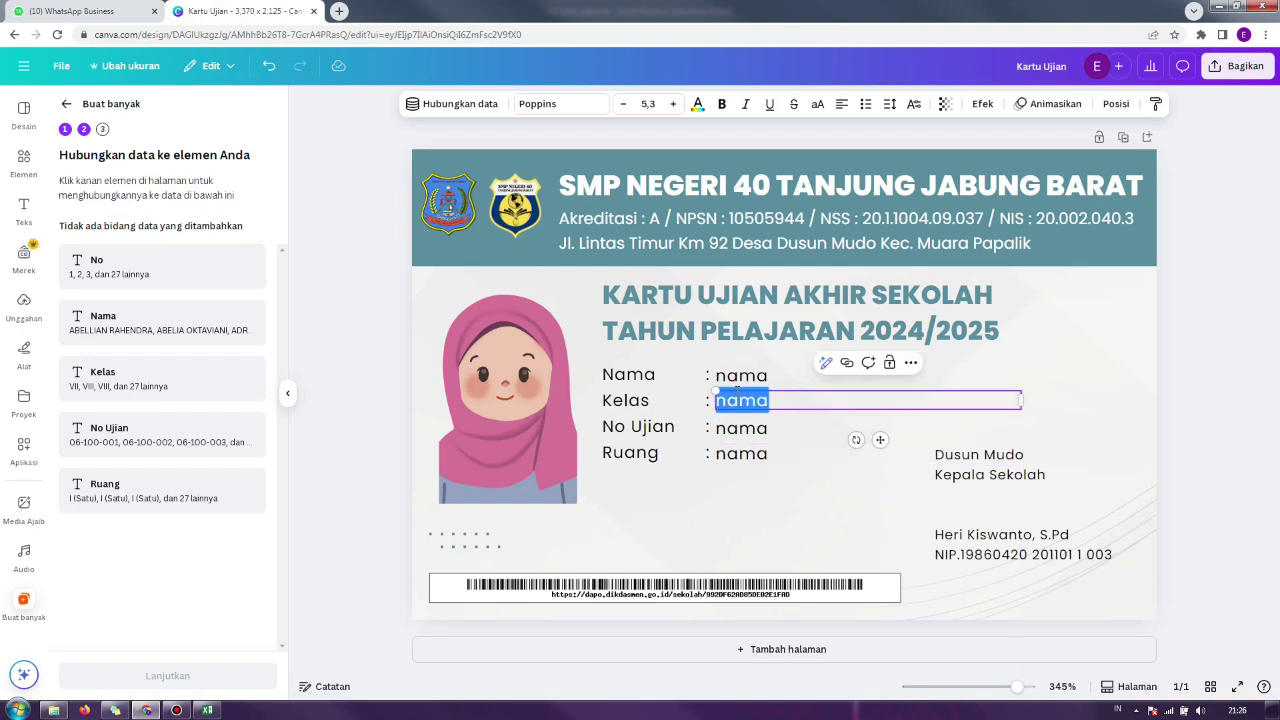
{"action": "type", "text": "Kelas"}
{"action": "left_click", "coordinate": [741, 428]}
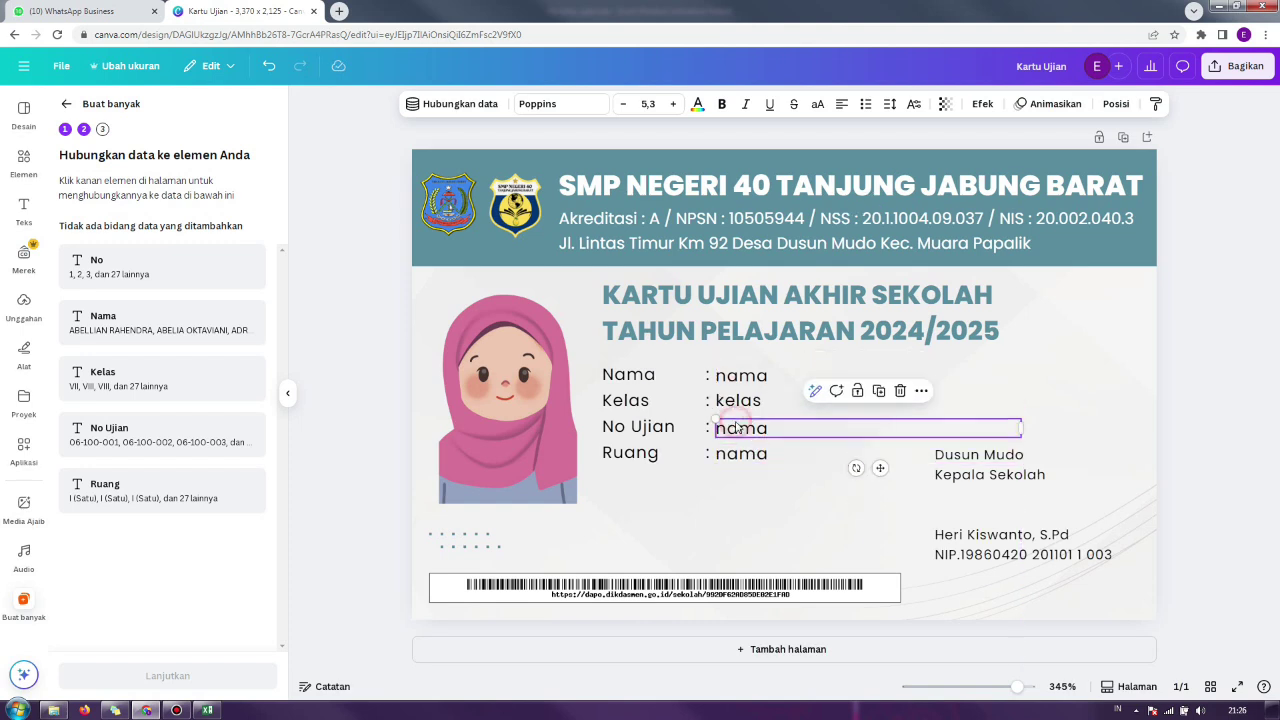
{"action": "double_click", "coordinate": [741, 428]}
{"action": "type", "text": "no ujian"}
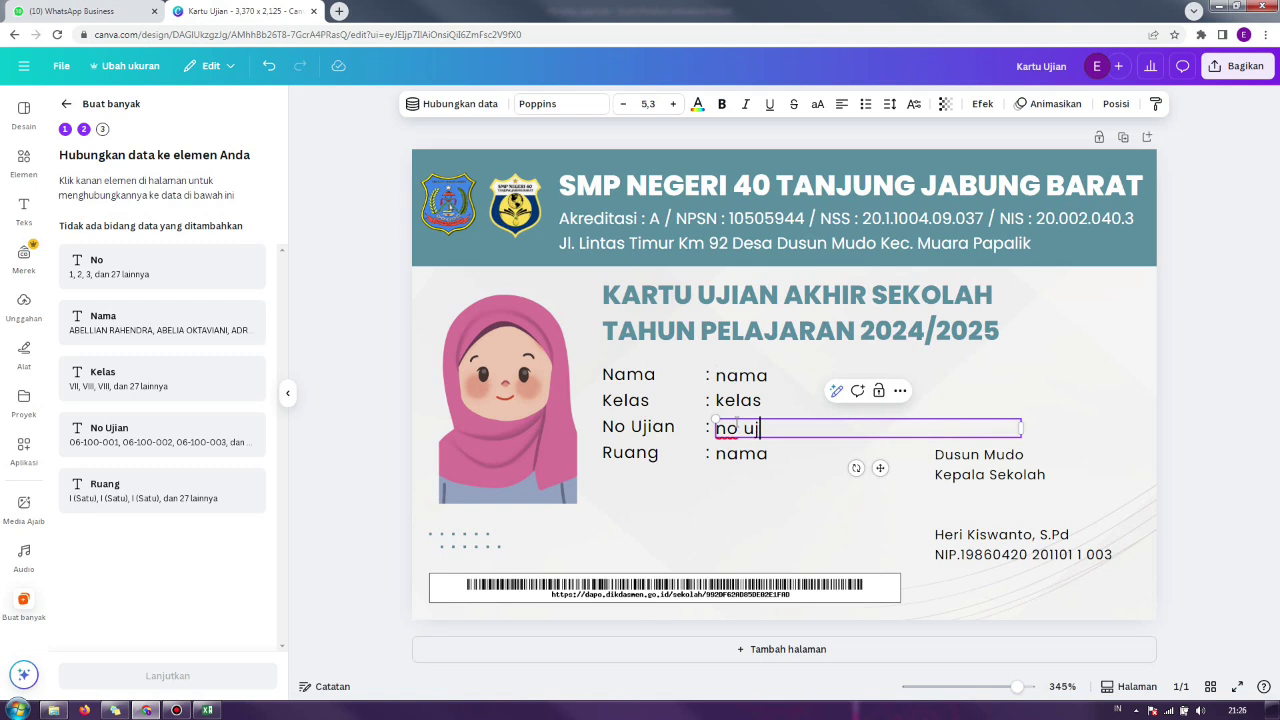
{"action": "left_click", "coordinate": [759, 452]}
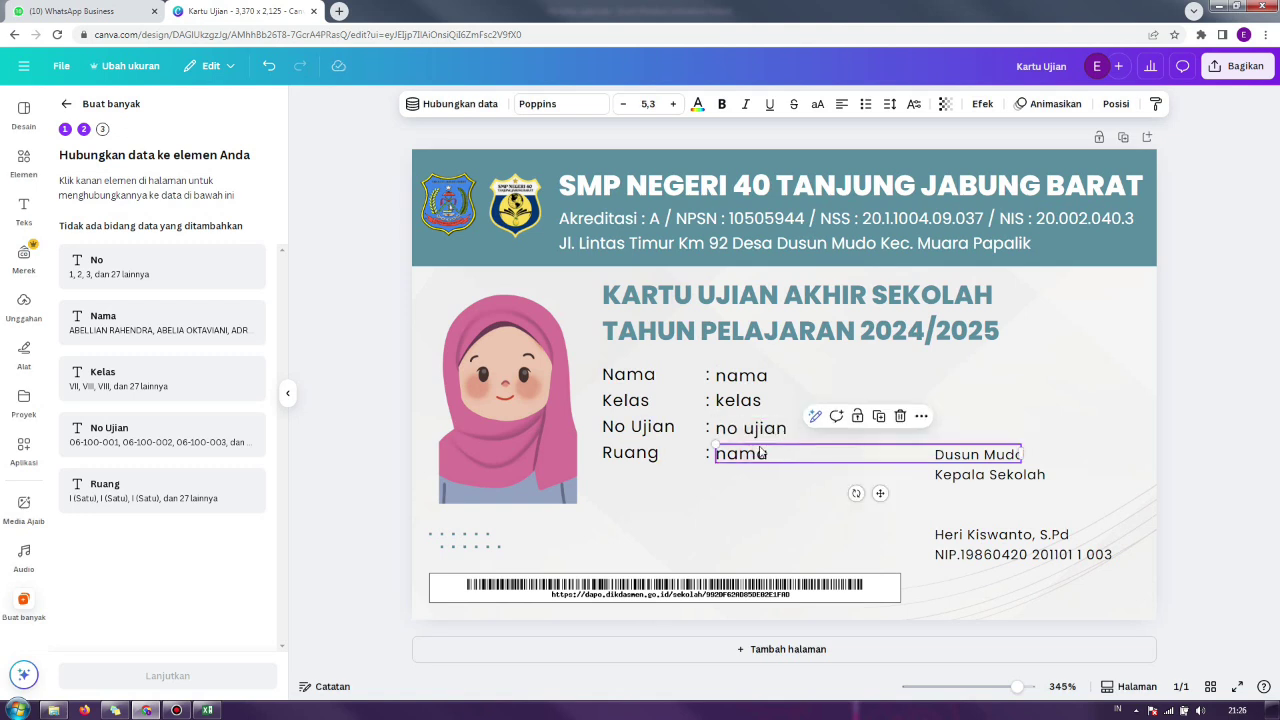
{"action": "type", "text": "runag"}
{"action": "left_click", "coordinate": [754, 479]}
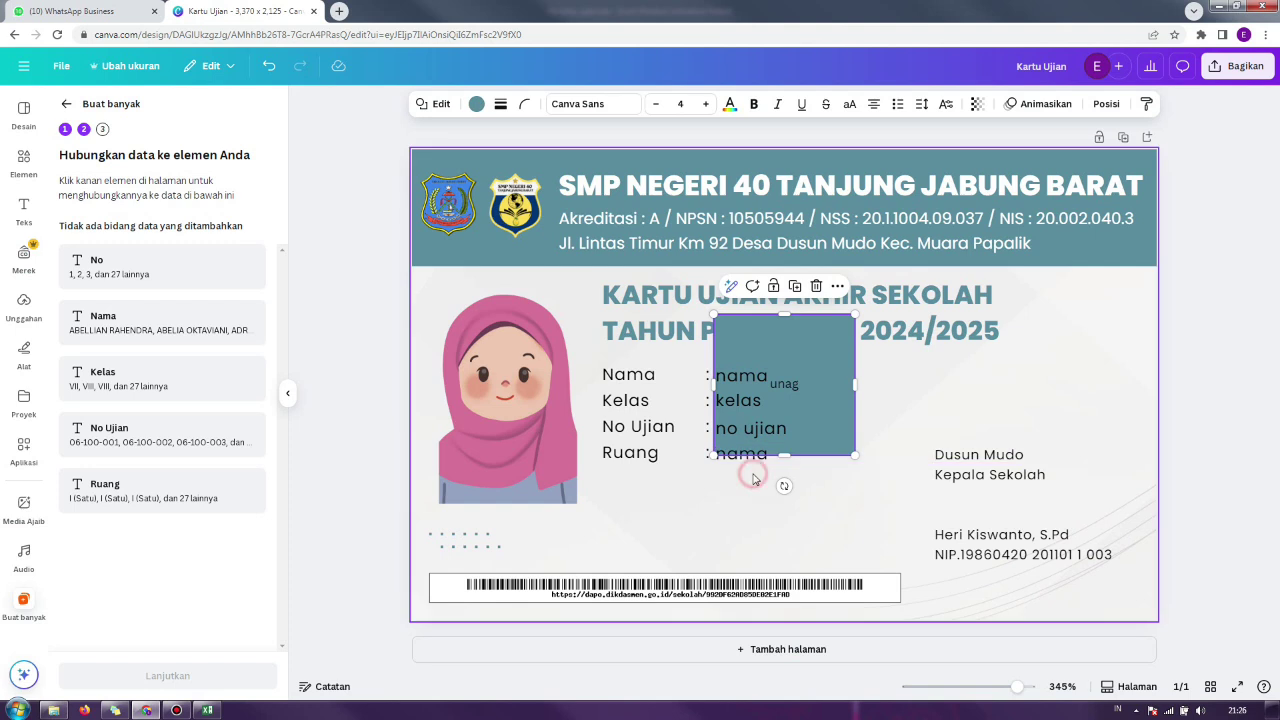
{"action": "key", "text": "ctrl+z"}
{"action": "key", "text": "ctrl+z"}
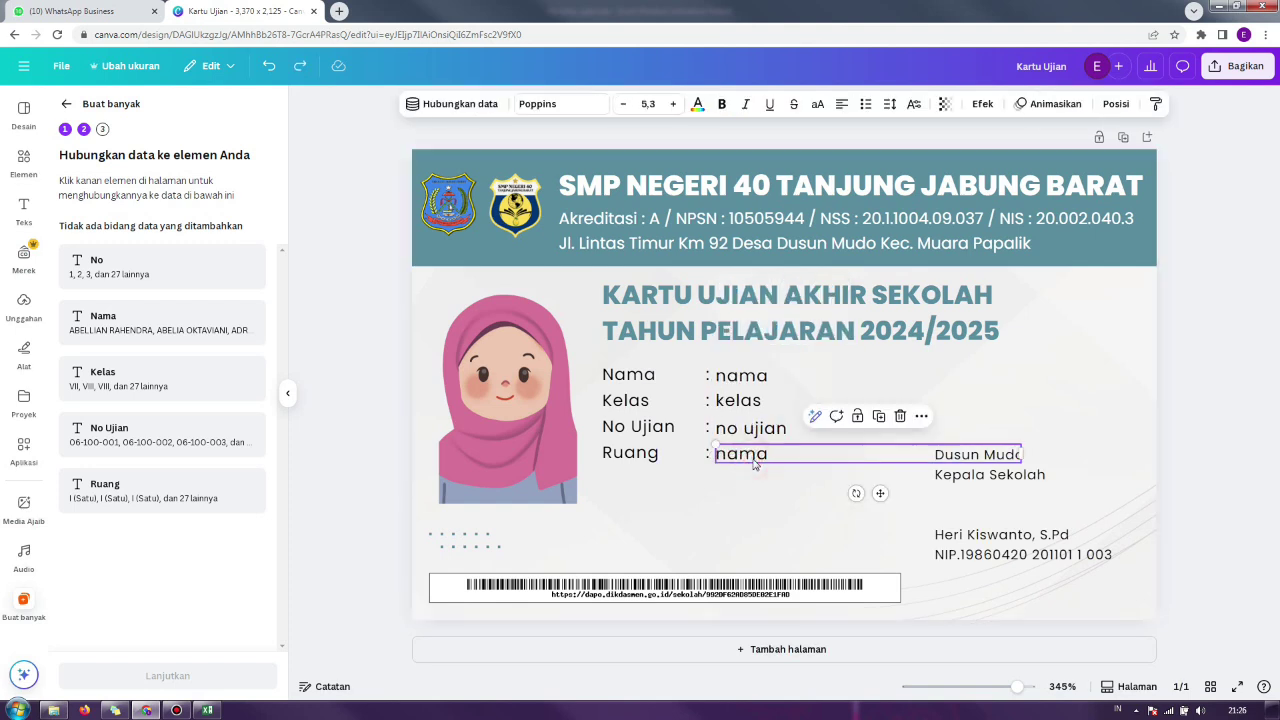
Step: Change the placeholder text on the Ruang row to "ruang"
{"action": "double_click", "coordinate": [752, 455]}
{"action": "type", "text": "runag"}
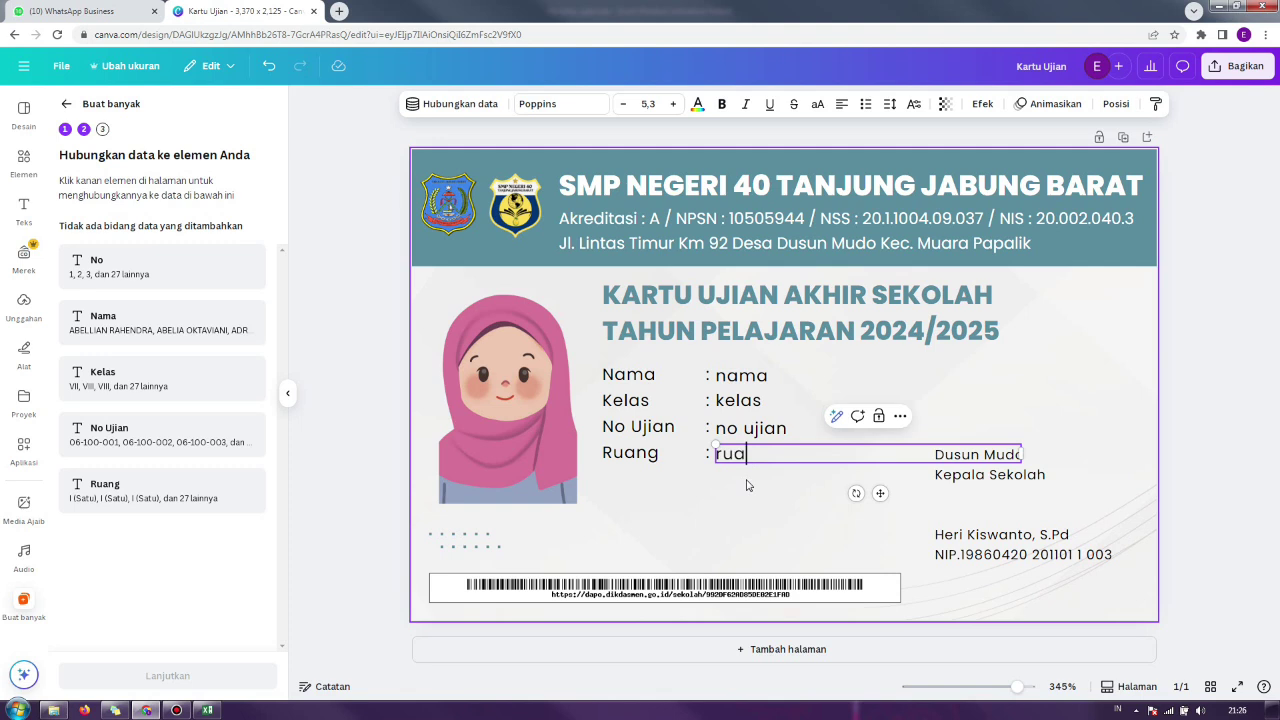
{"action": "left_click", "coordinate": [1218, 364]}
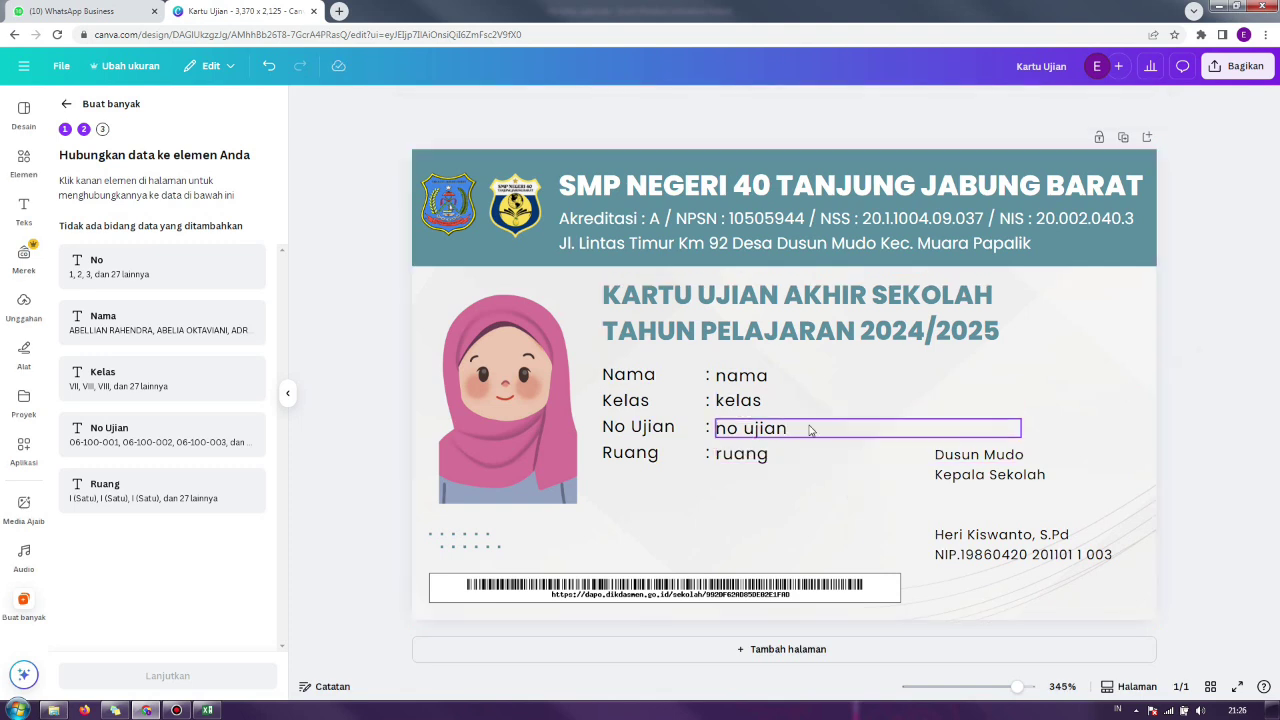
Step: Compare the nama, kelas, no ujian and ruang placeholders on the card with the listed data fields
{"action": "left_click", "coordinate": [752, 381]}
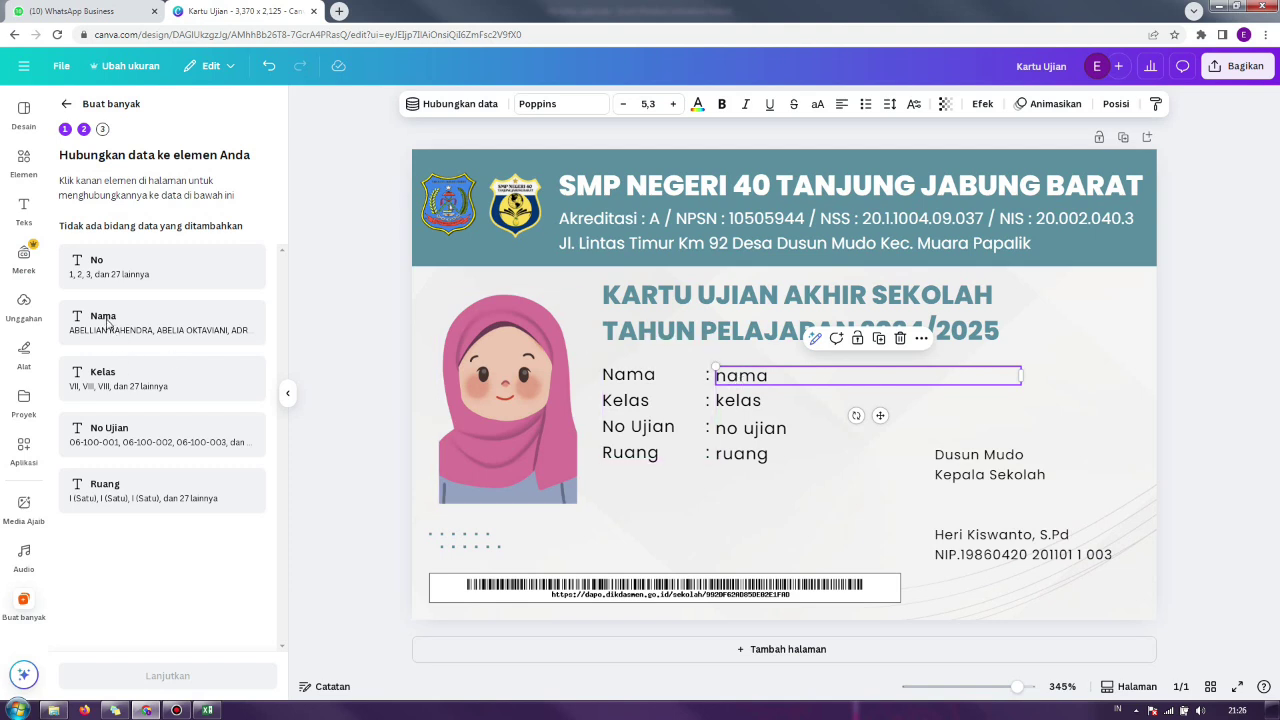
{"action": "left_click", "coordinate": [751, 406]}
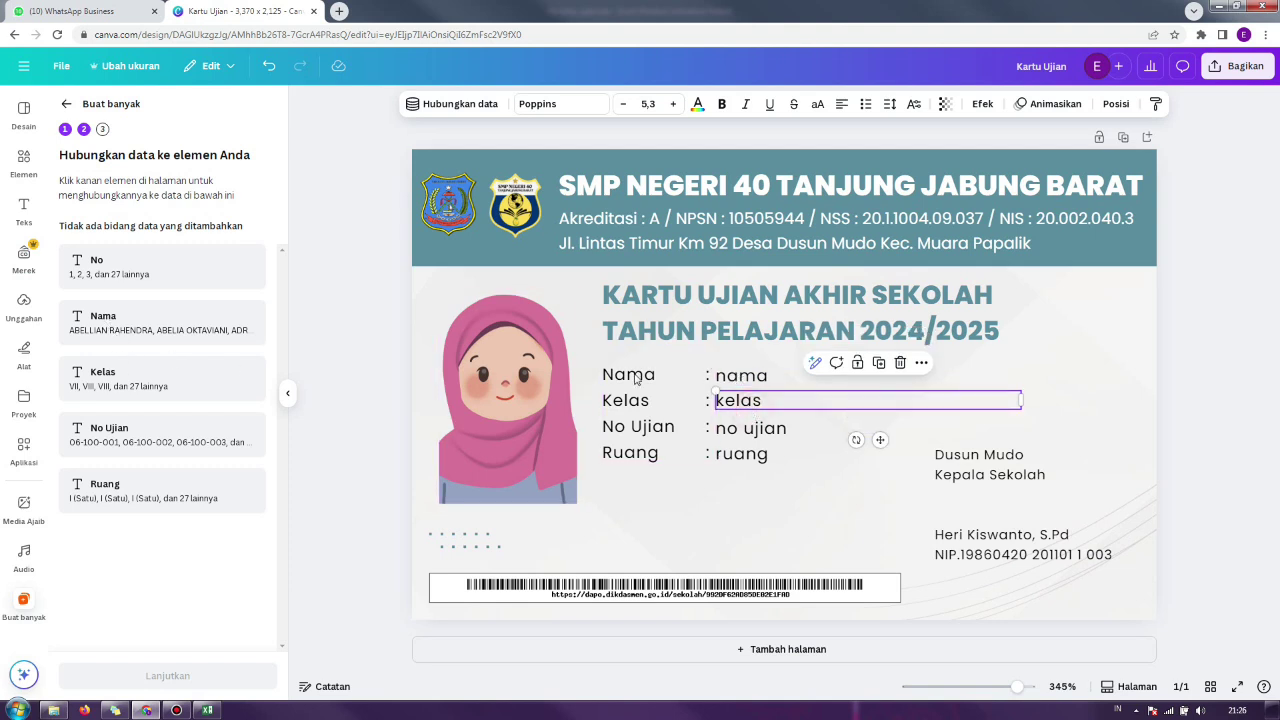
{"action": "left_click", "coordinate": [744, 441]}
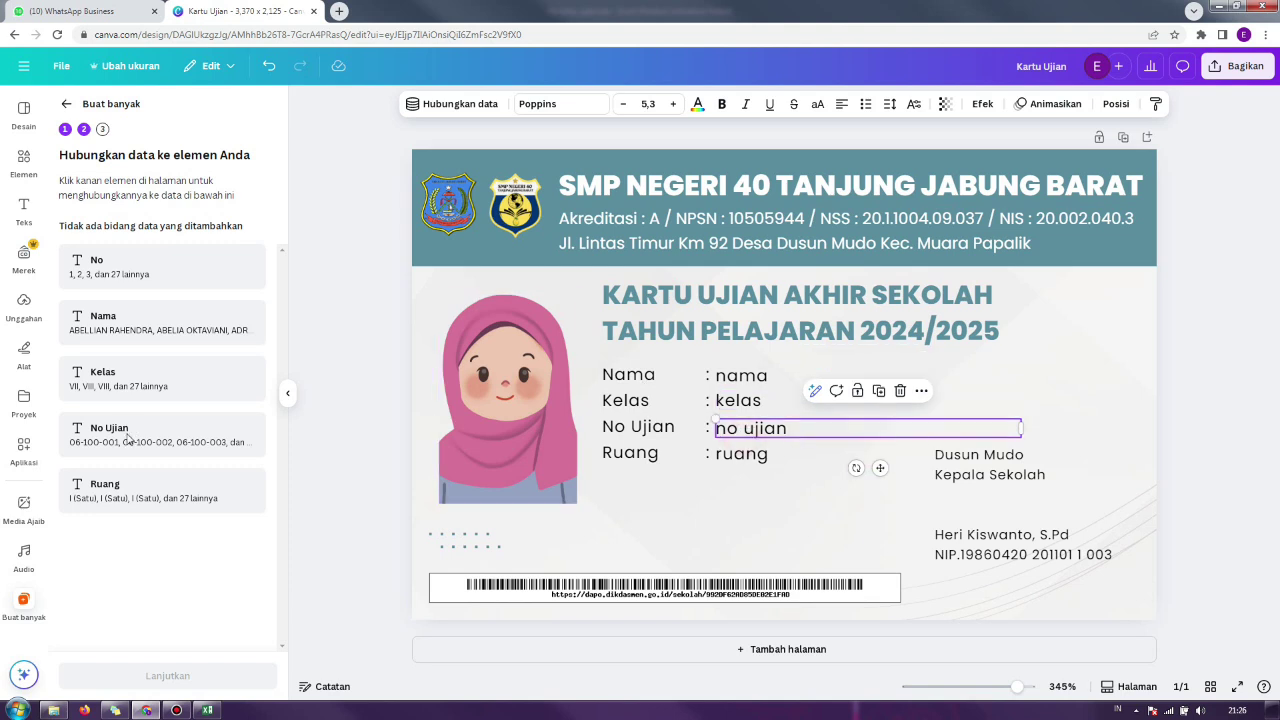
{"action": "left_click", "coordinate": [726, 456]}
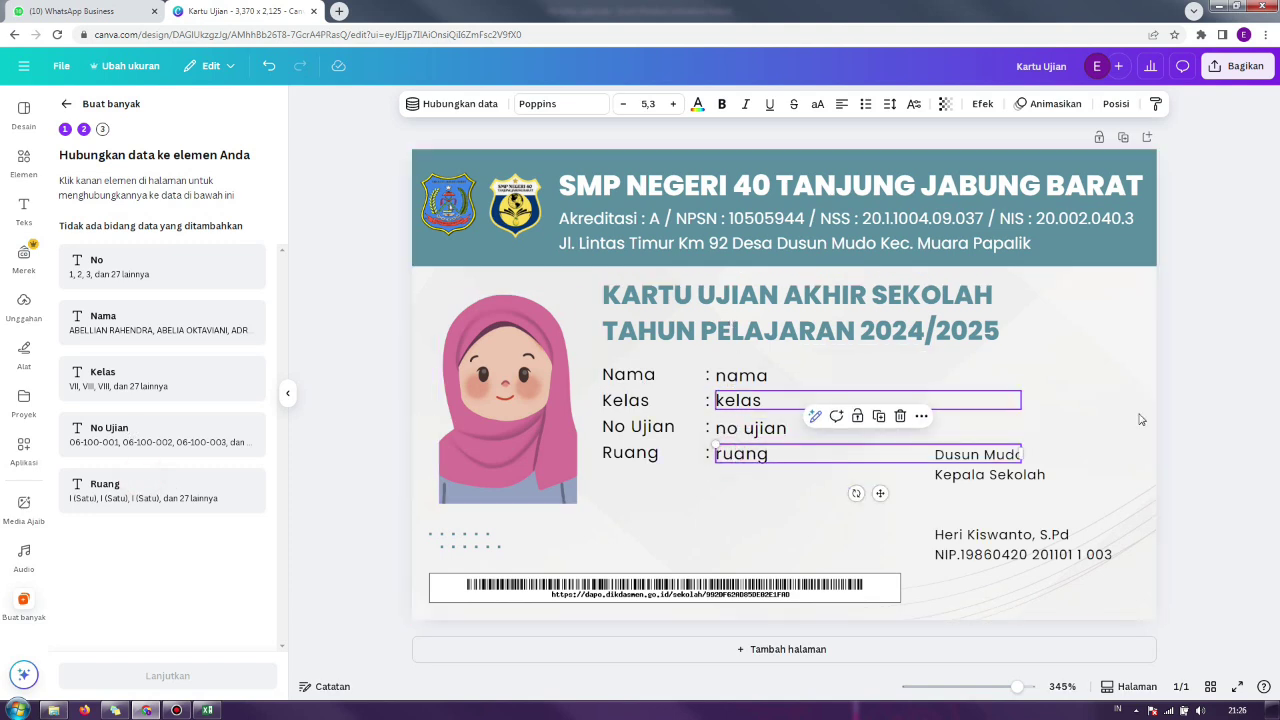
{"action": "left_click", "coordinate": [1208, 398]}
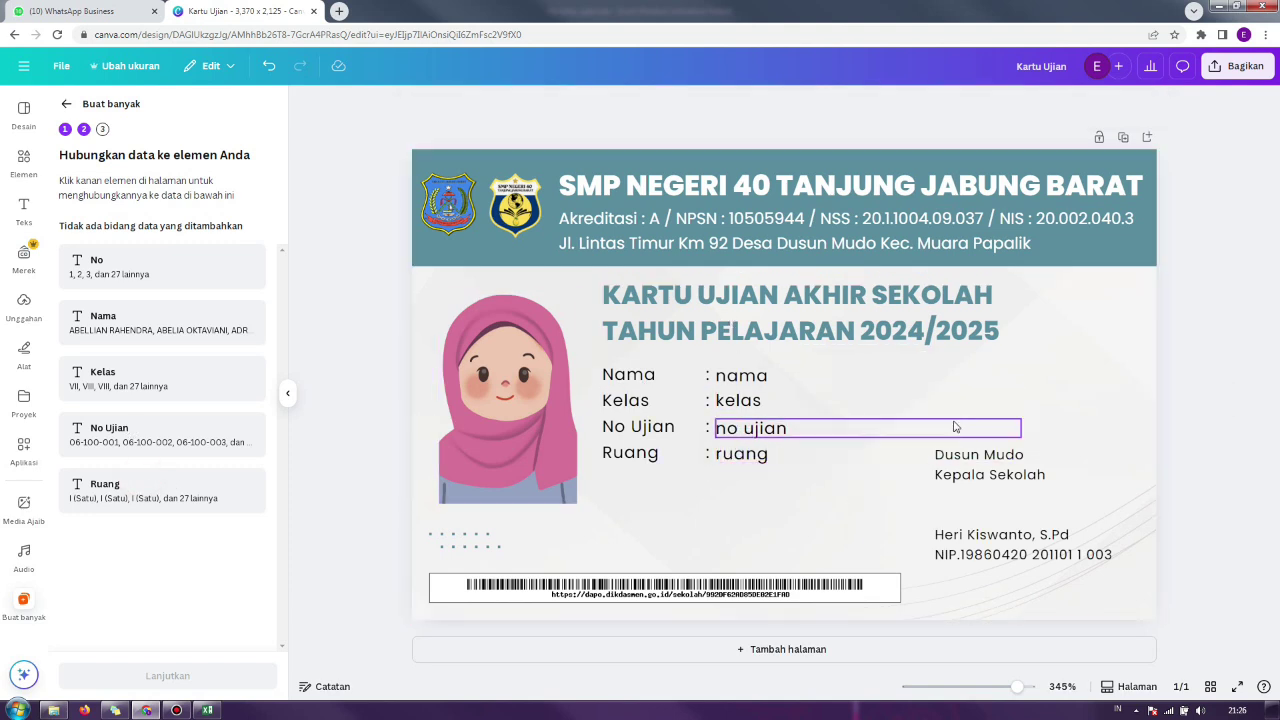
Step: Connect the nama placeholder to the Nama data field and the kelas placeholder to the Kelas data field
{"action": "right_click", "coordinate": [740, 382]}
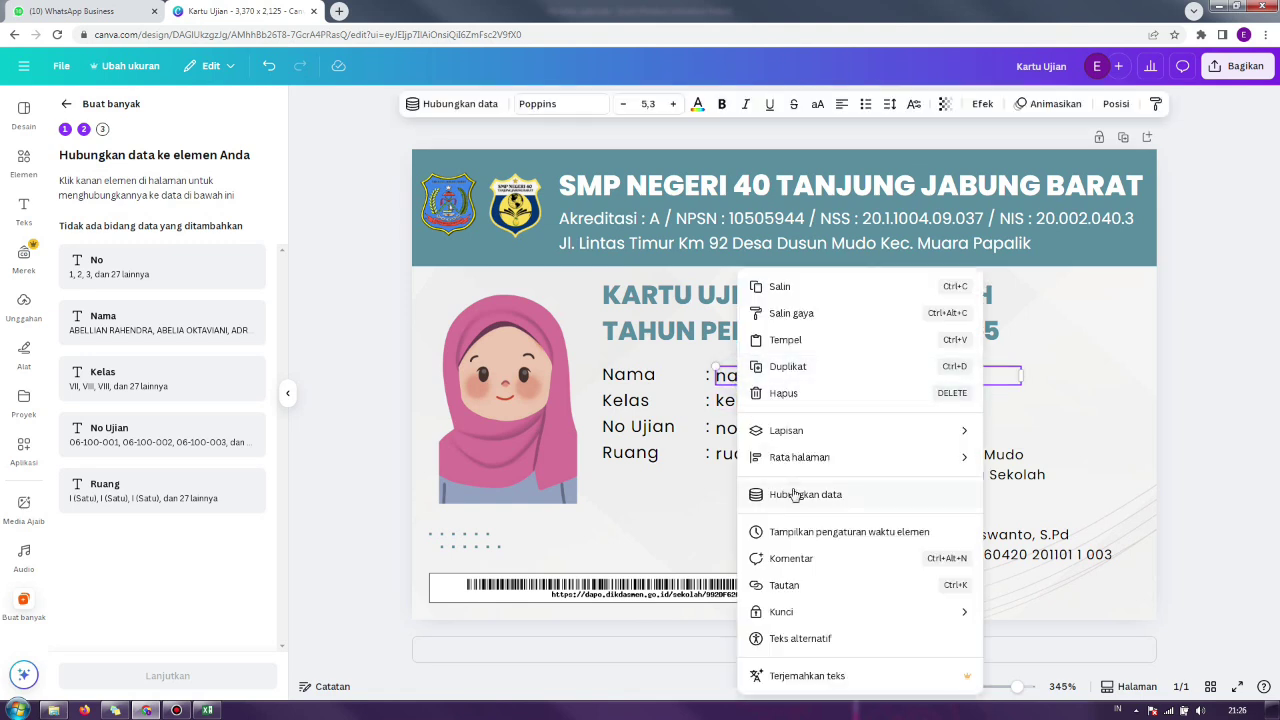
{"action": "left_click", "coordinate": [755, 490]}
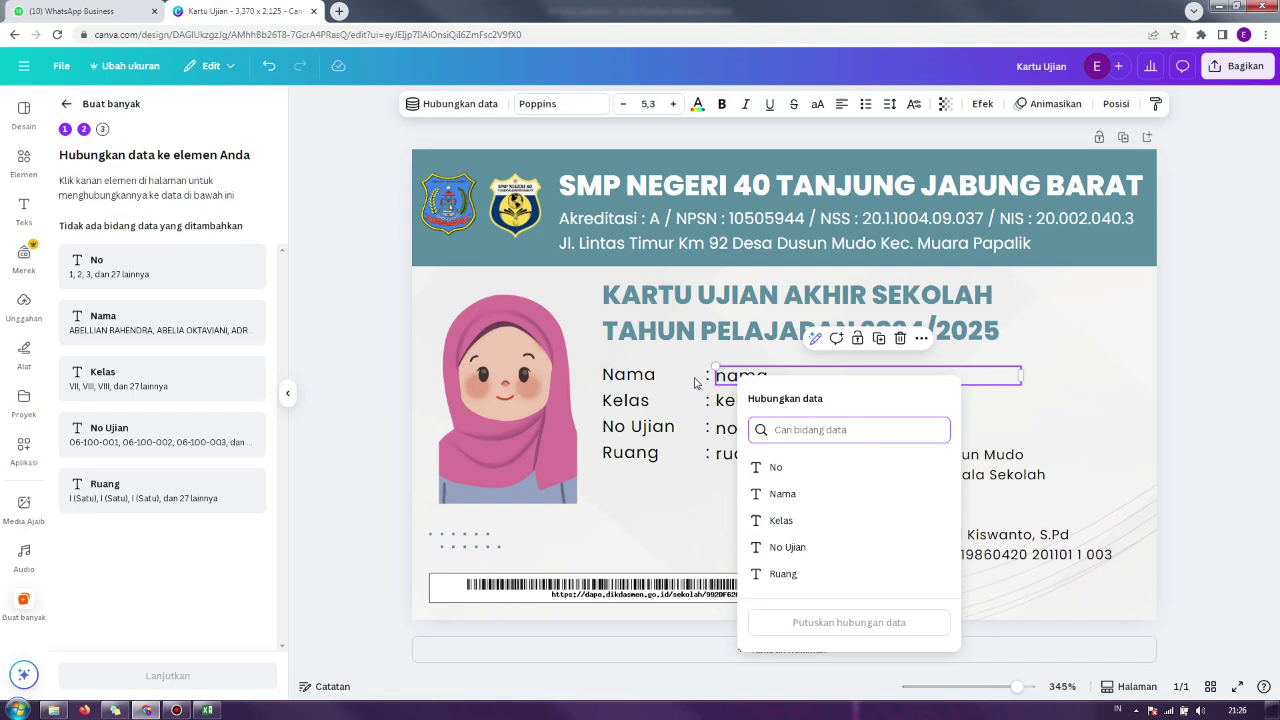
{"action": "left_click", "coordinate": [782, 494]}
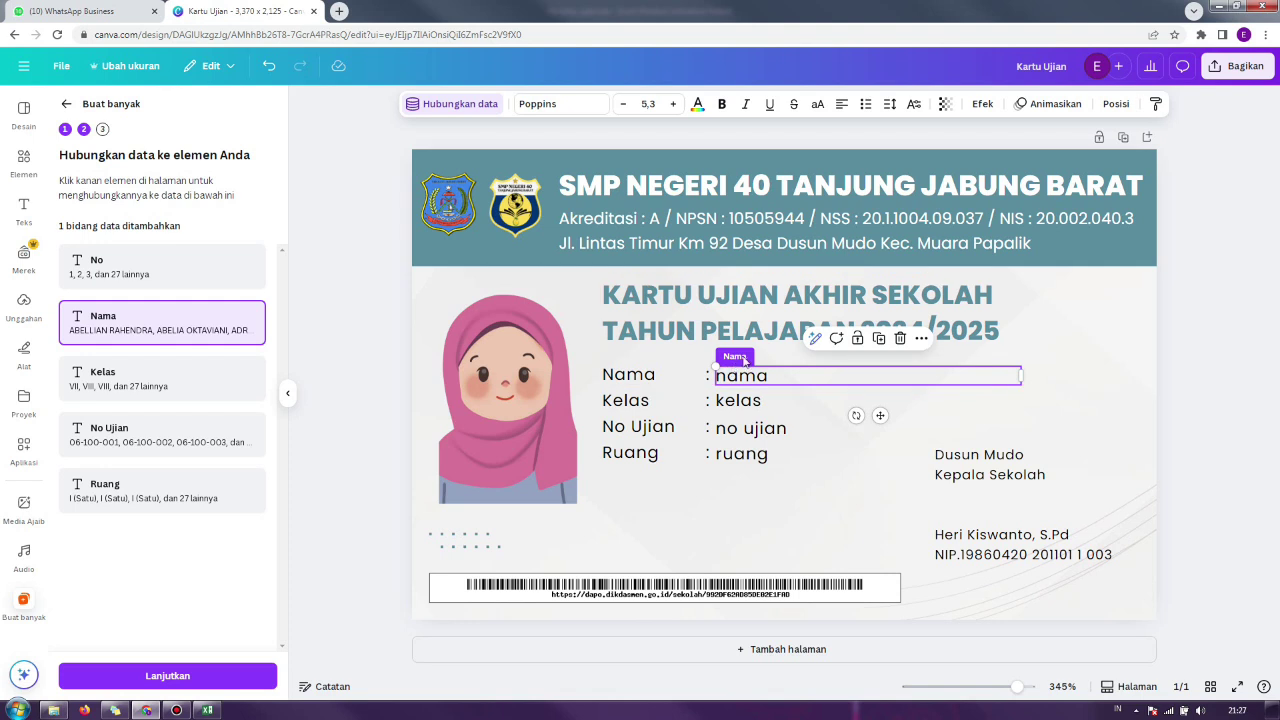
{"action": "right_click", "coordinate": [732, 407]}
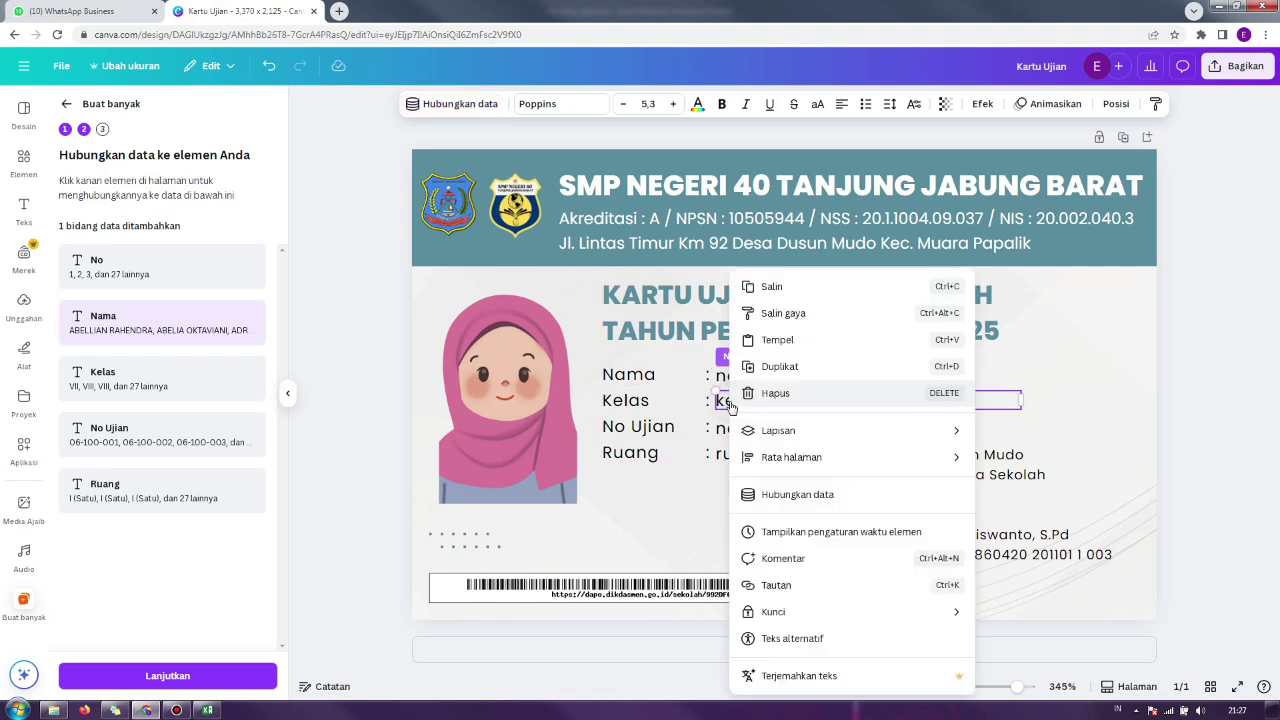
{"action": "left_click", "coordinate": [792, 494]}
{"action": "left_click", "coordinate": [776, 542]}
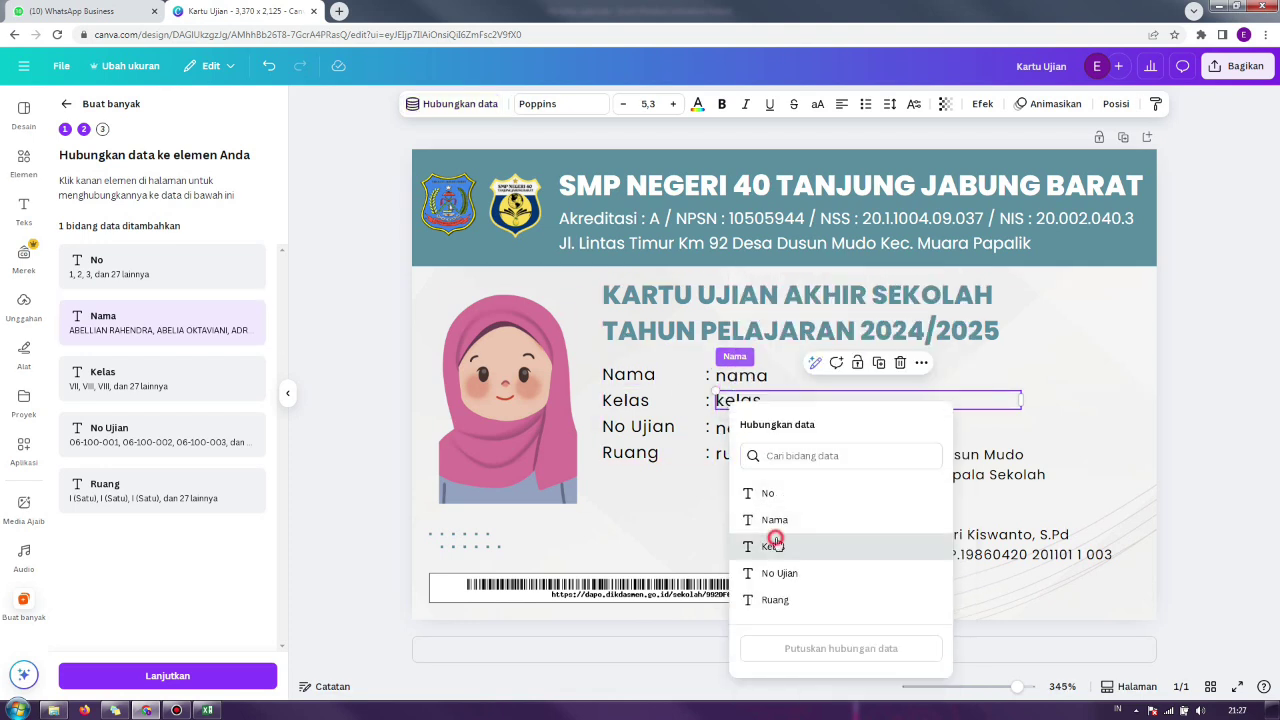
Step: Connect the no ujian placeholder to the No Ujian data field and the ruang placeholder to the Ruang field, and continue to applying the data
{"action": "right_click", "coordinate": [730, 428]}
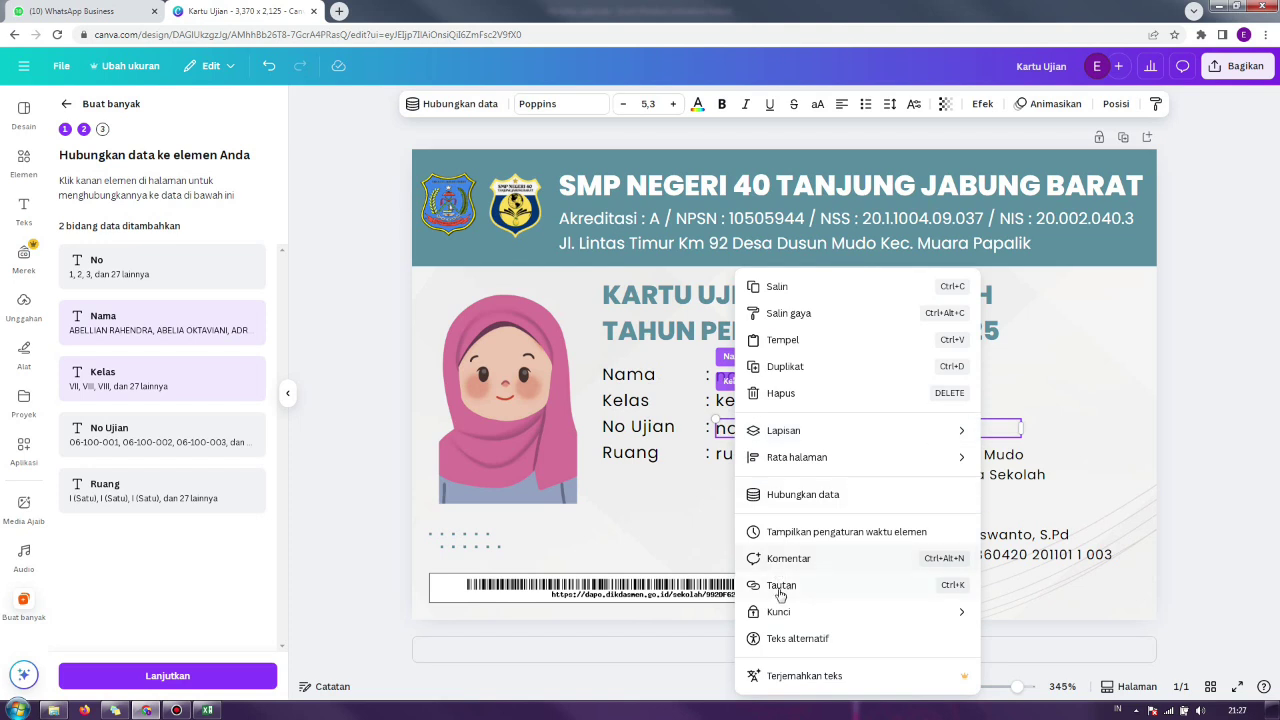
{"action": "left_click", "coordinate": [790, 494]}
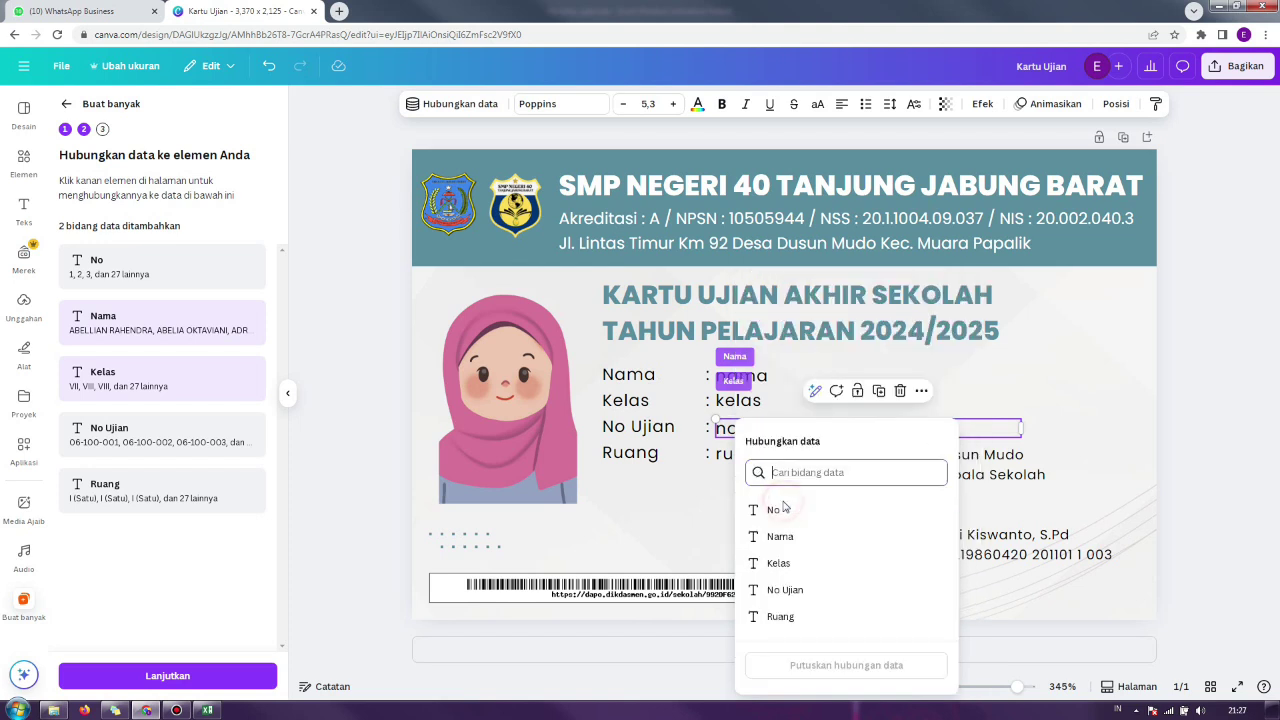
{"action": "left_click", "coordinate": [784, 590]}
{"action": "right_click", "coordinate": [740, 454]}
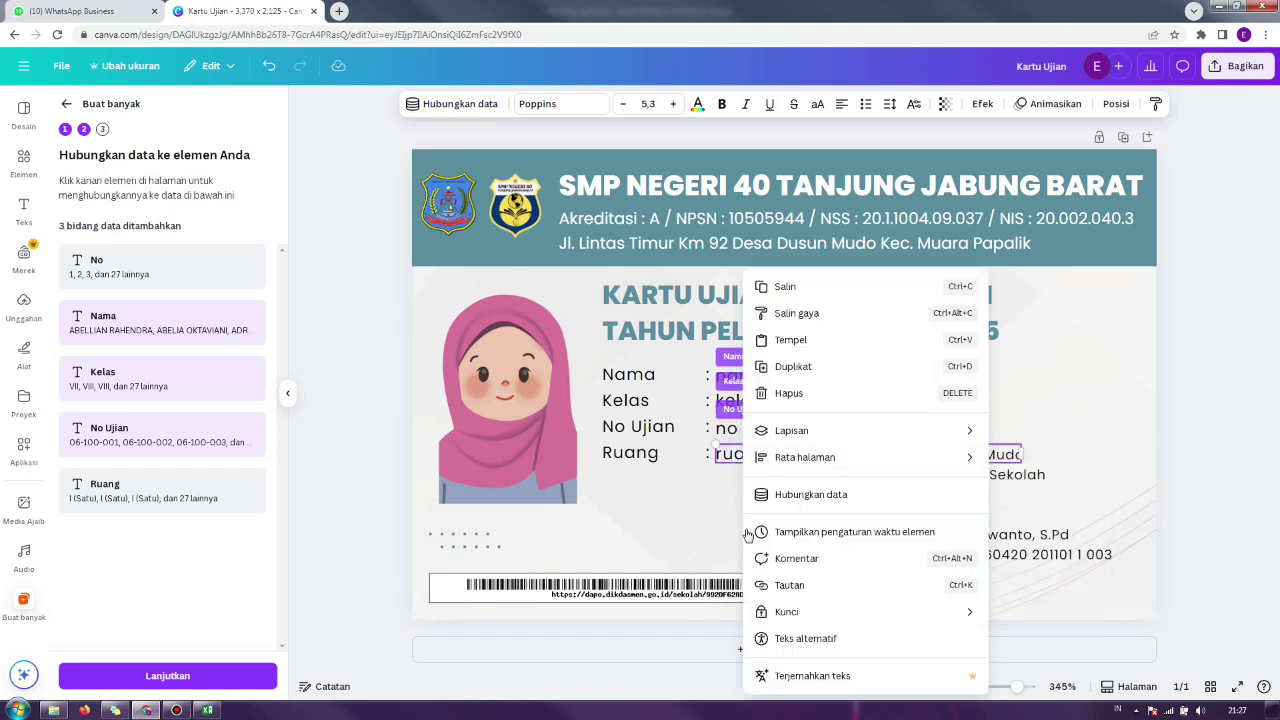
{"action": "left_click", "coordinate": [778, 494]}
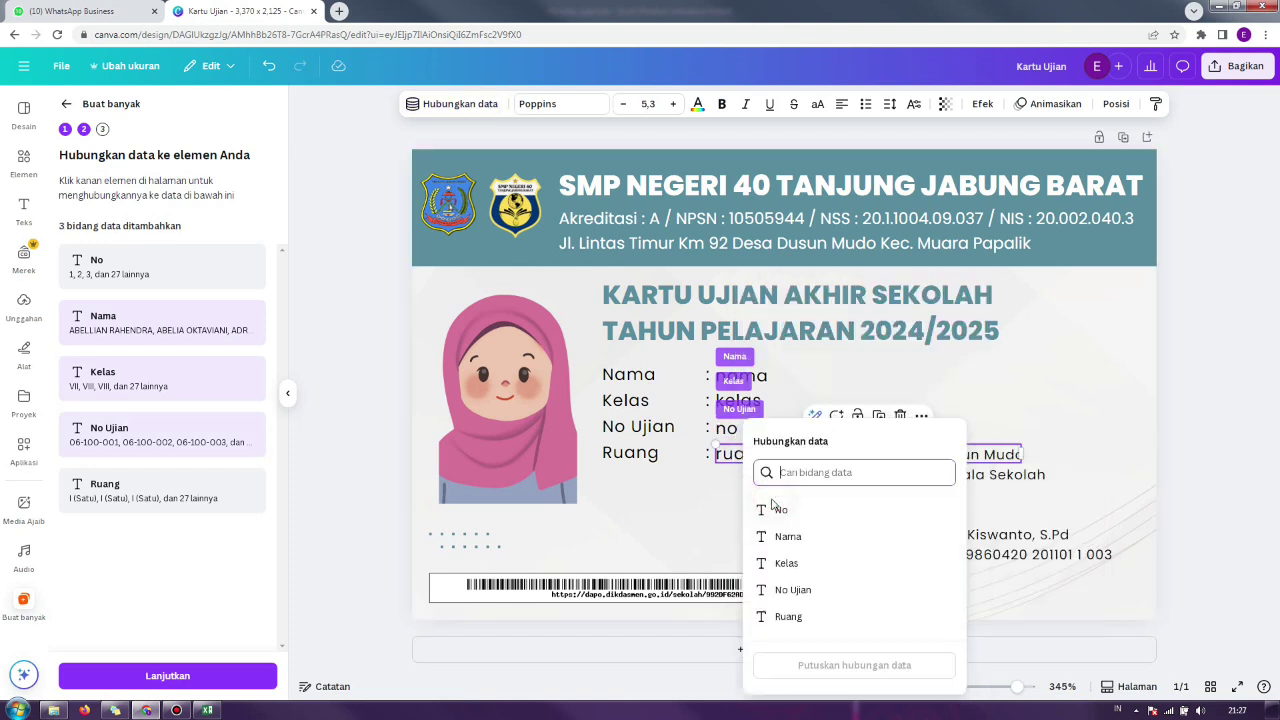
{"action": "left_click", "coordinate": [788, 617]}
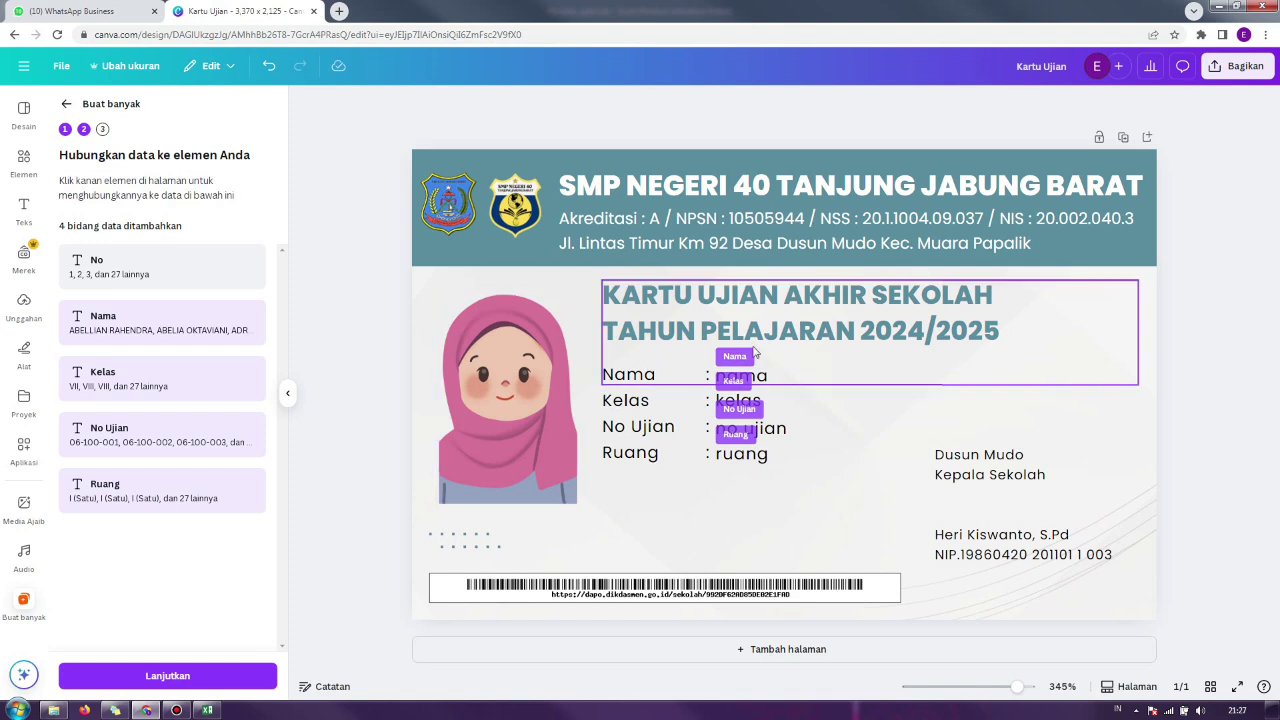
{"action": "left_click", "coordinate": [188, 676]}
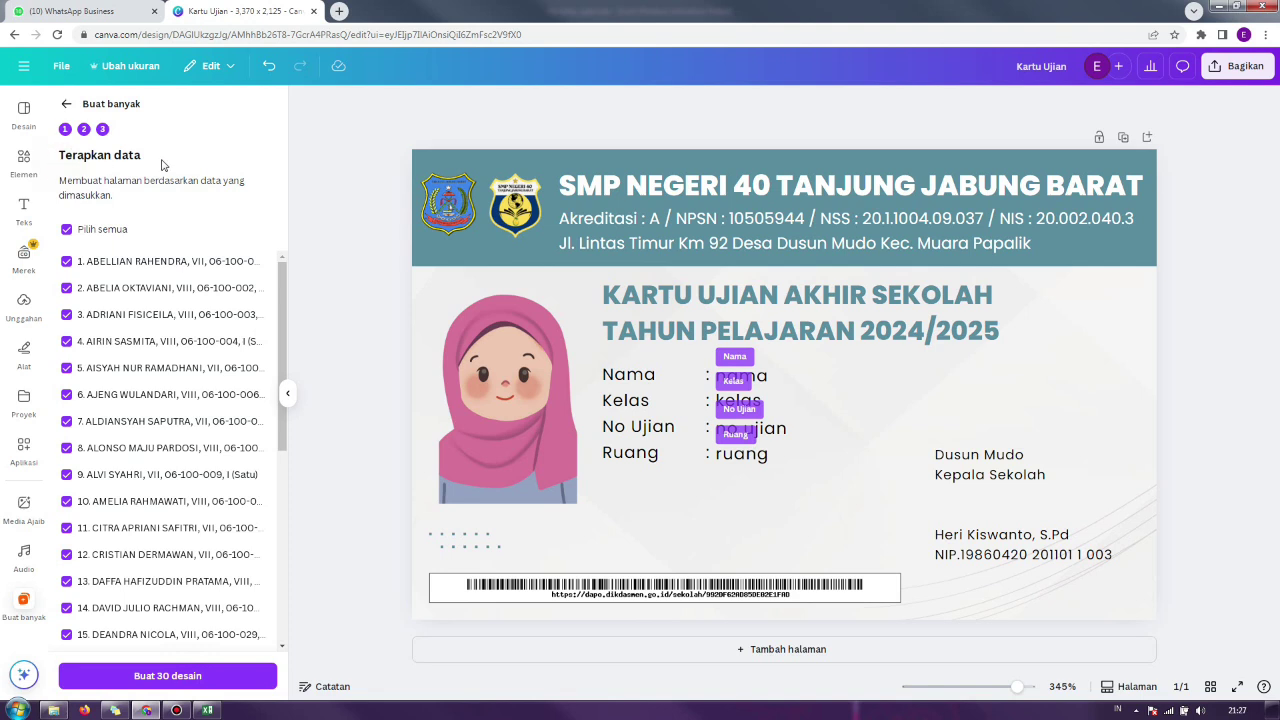
Step: Try clearing all student records and selecting only the first three individually, and restore the selection of all records
{"action": "left_click", "coordinate": [67, 232]}
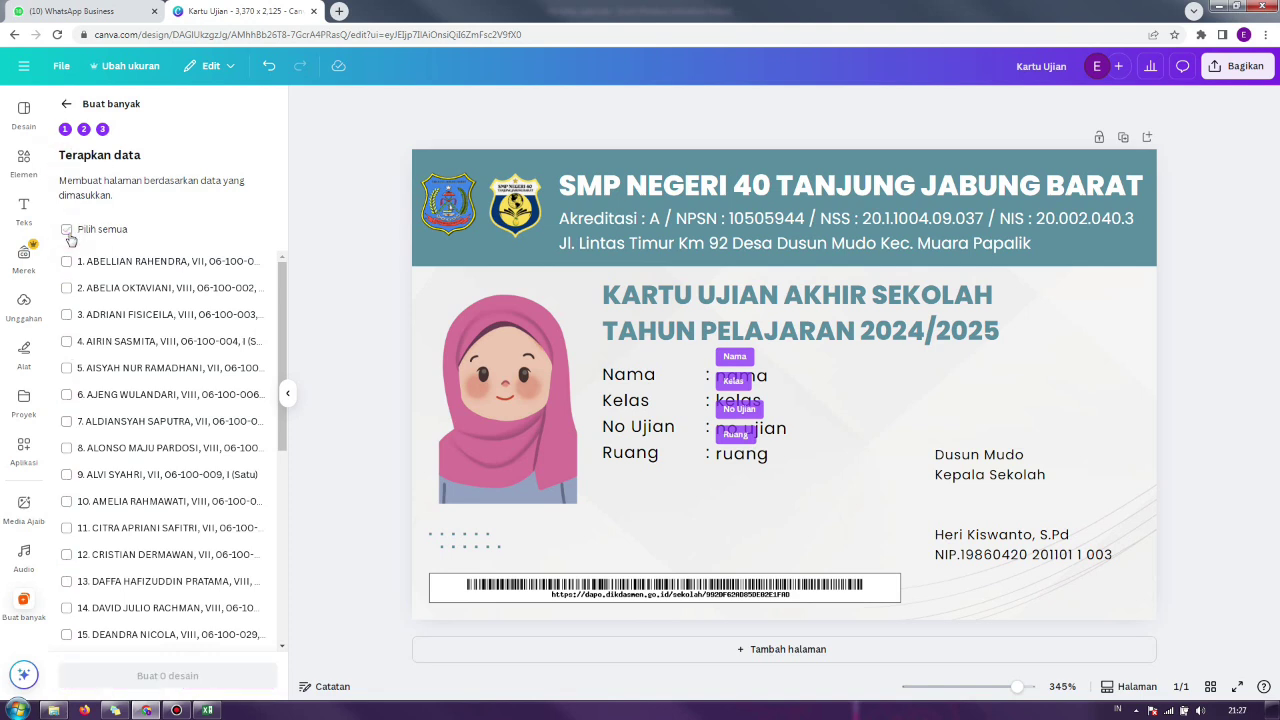
{"action": "left_click", "coordinate": [67, 232]}
{"action": "left_click", "coordinate": [67, 230]}
{"action": "left_click", "coordinate": [66, 261]}
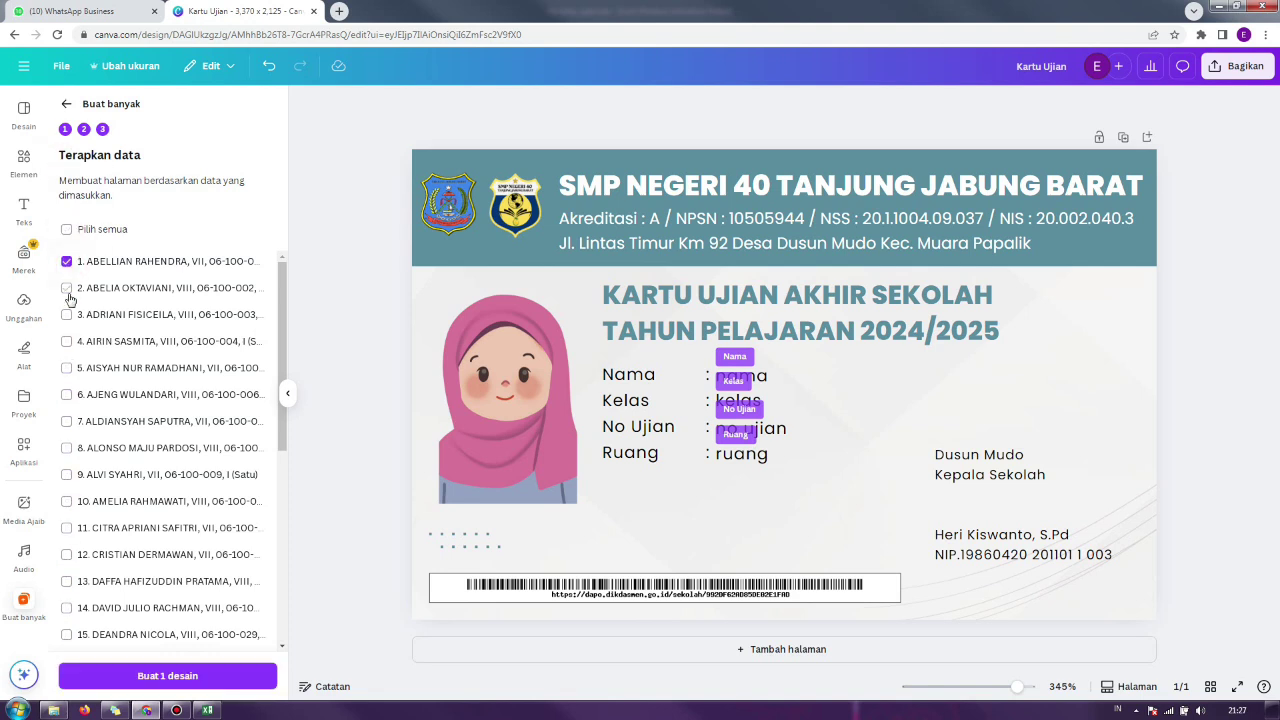
{"action": "left_click", "coordinate": [66, 288]}
{"action": "left_click", "coordinate": [66, 314]}
{"action": "left_click", "coordinate": [66, 288]}
{"action": "left_click", "coordinate": [66, 261]}
{"action": "left_click", "coordinate": [66, 314]}
{"action": "left_click", "coordinate": [67, 231]}
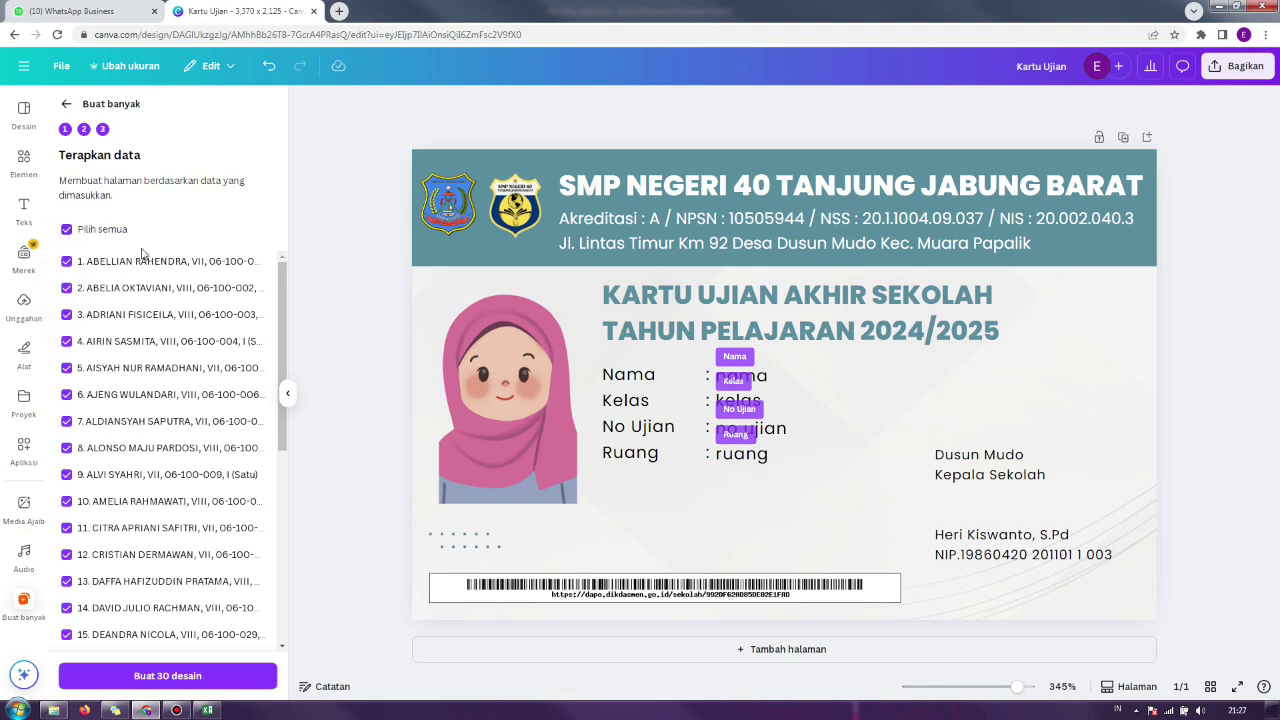
{"action": "scroll", "coordinate": [270, 422], "scroll_direction": "down", "scroll_amount": 3}
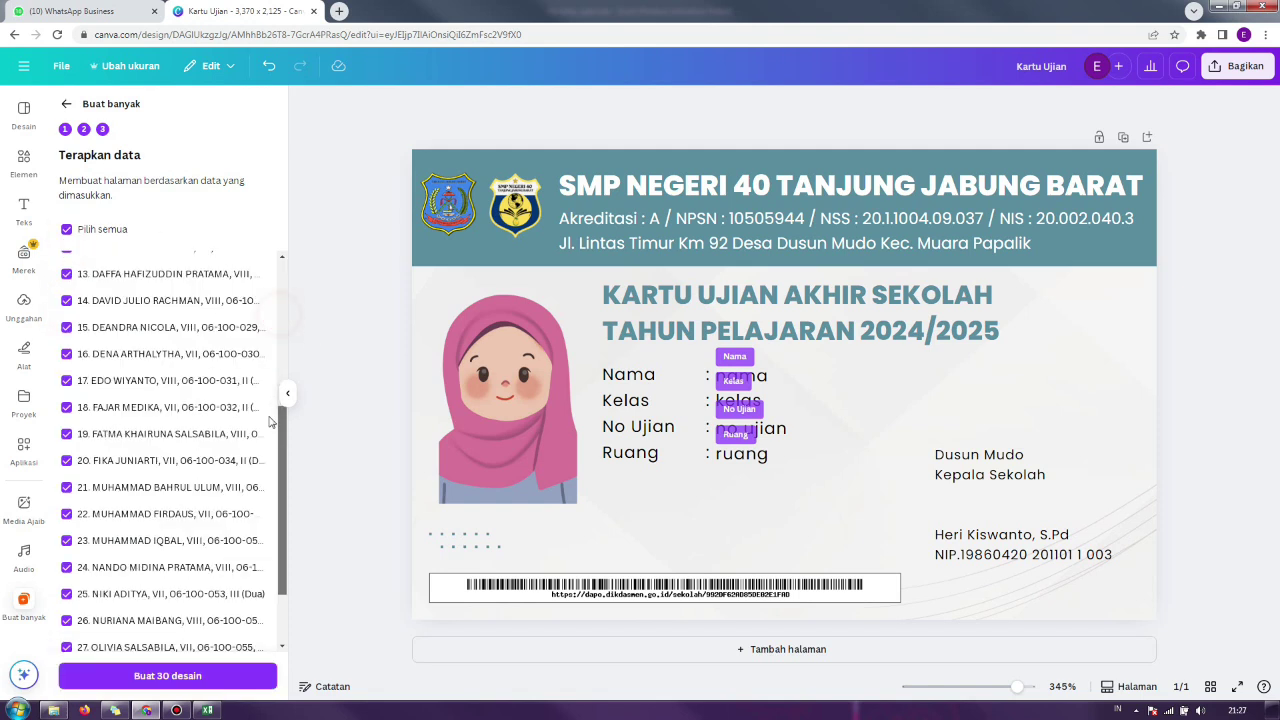
{"action": "left_click", "coordinate": [66, 229]}
{"action": "left_click", "coordinate": [66, 229]}
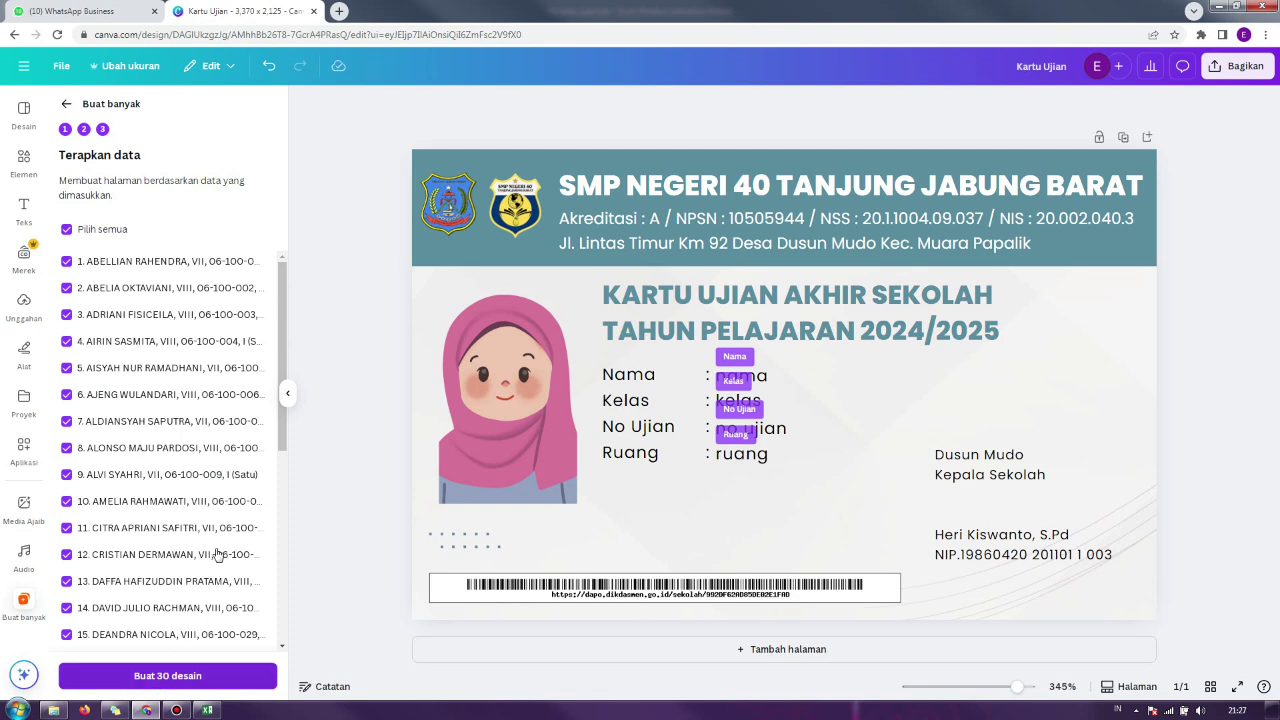
Step: Review the selected student records and generate the 30 card designs from them
{"action": "left_click_drag", "start_coordinate": [283, 306], "coordinate": [287, 571]}
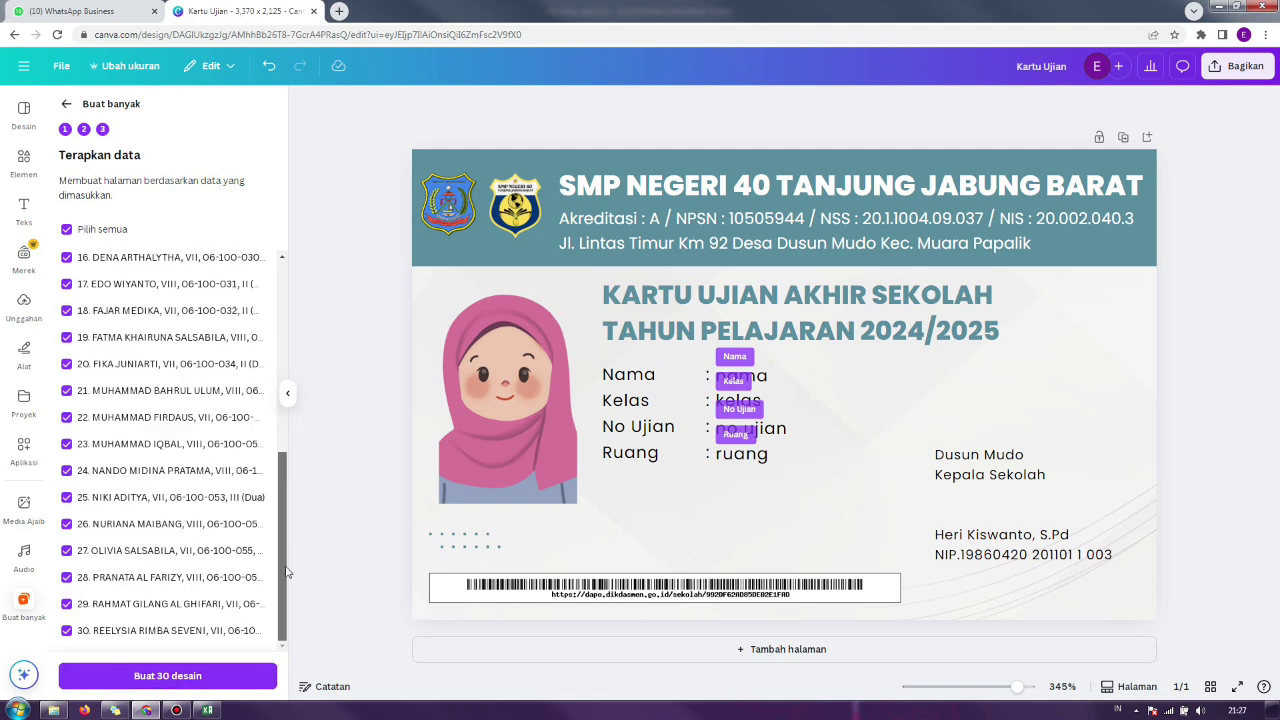
{"action": "left_click_drag", "start_coordinate": [279, 455], "coordinate": [280, 262]}
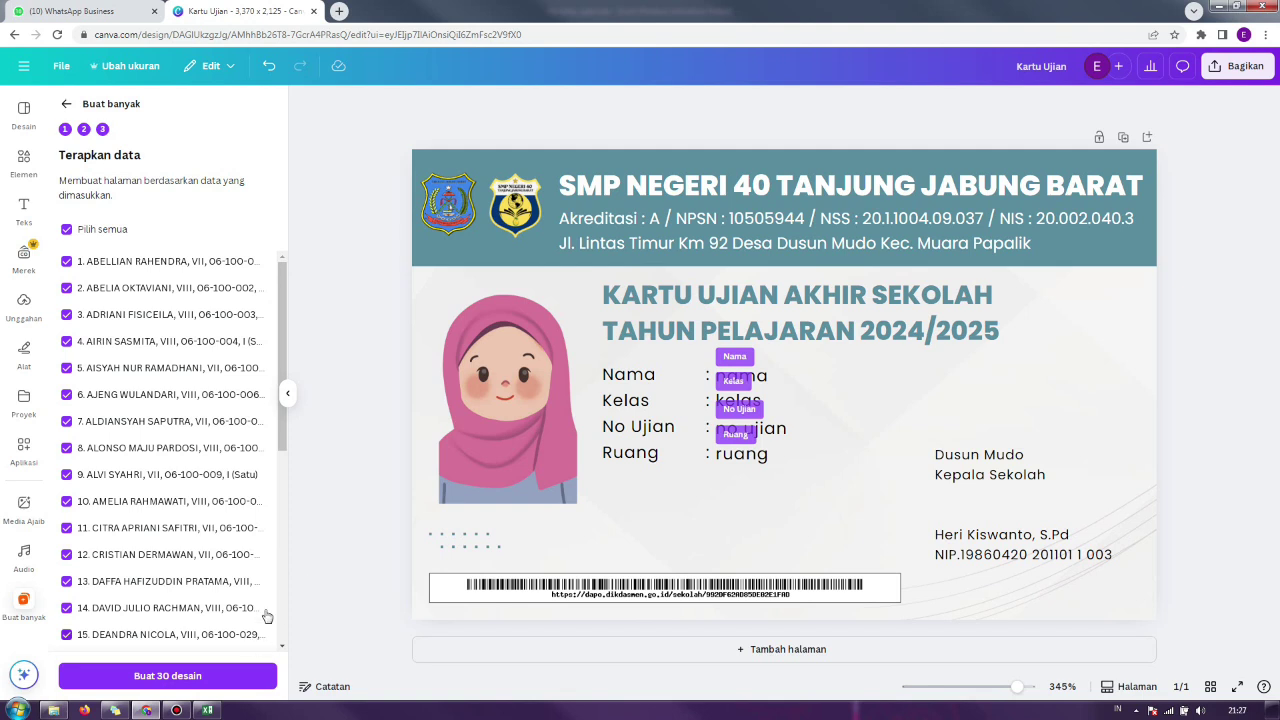
{"action": "left_click_drag", "start_coordinate": [276, 365], "coordinate": [282, 580]}
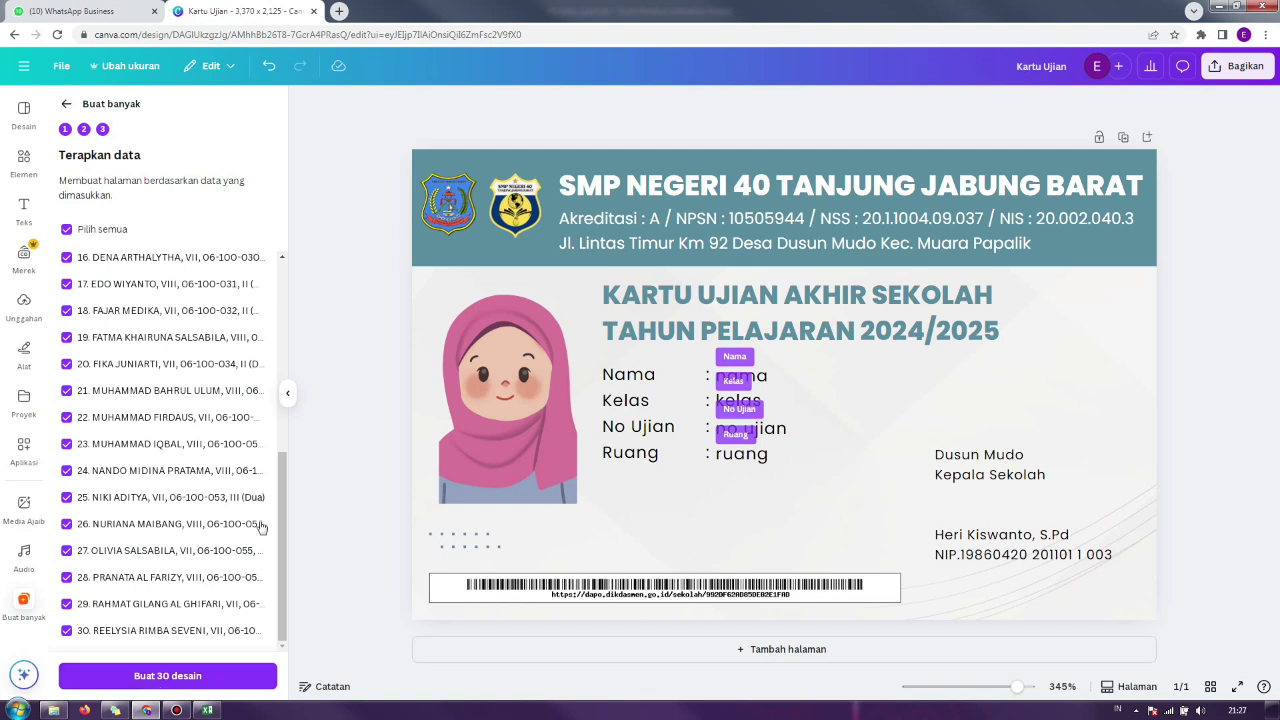
{"action": "left_click_drag", "start_coordinate": [281, 492], "coordinate": [281, 560]}
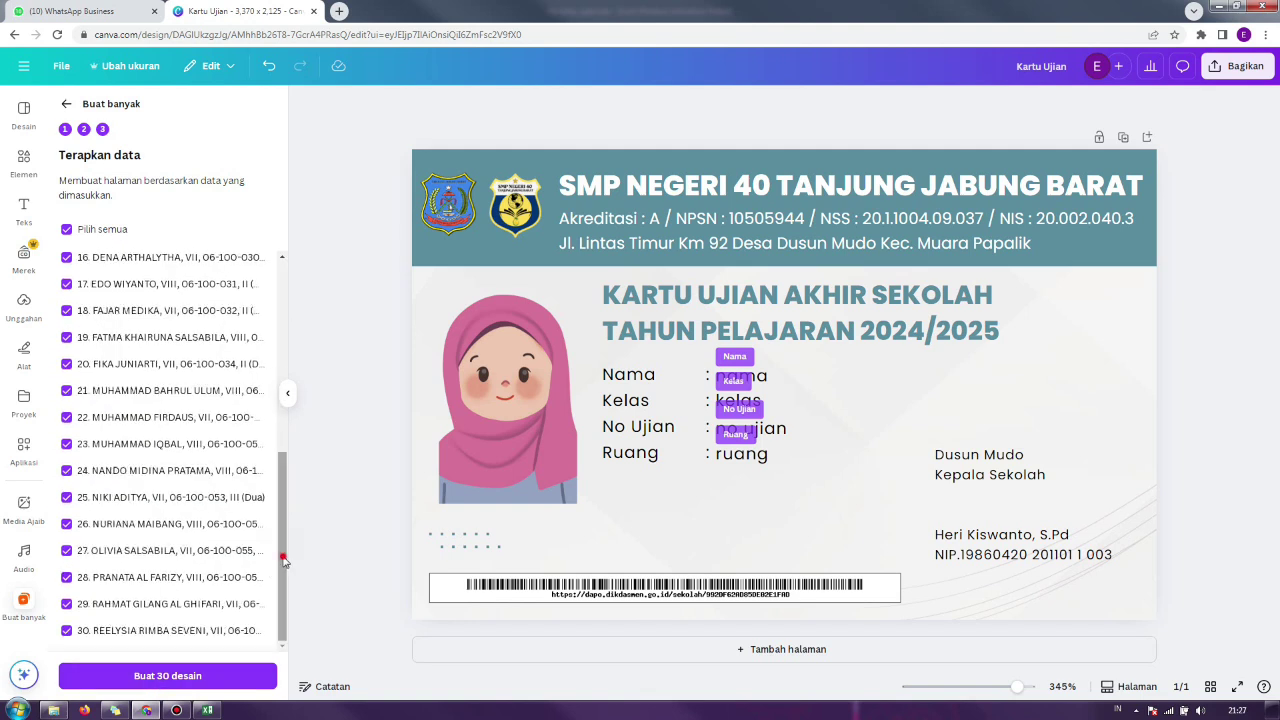
{"action": "scroll", "coordinate": [262, 576], "scroll_direction": "up", "scroll_amount": 5}
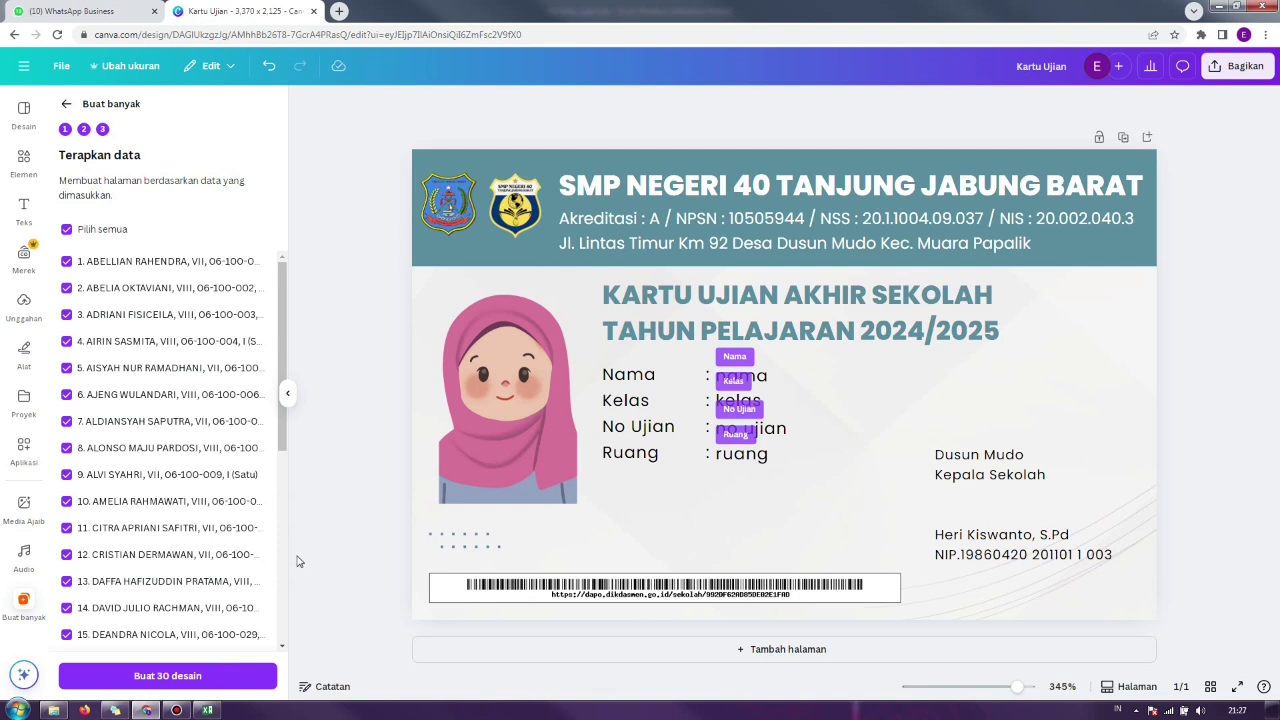
{"action": "left_click", "coordinate": [155, 676]}
{"action": "left_click", "coordinate": [201, 680]}
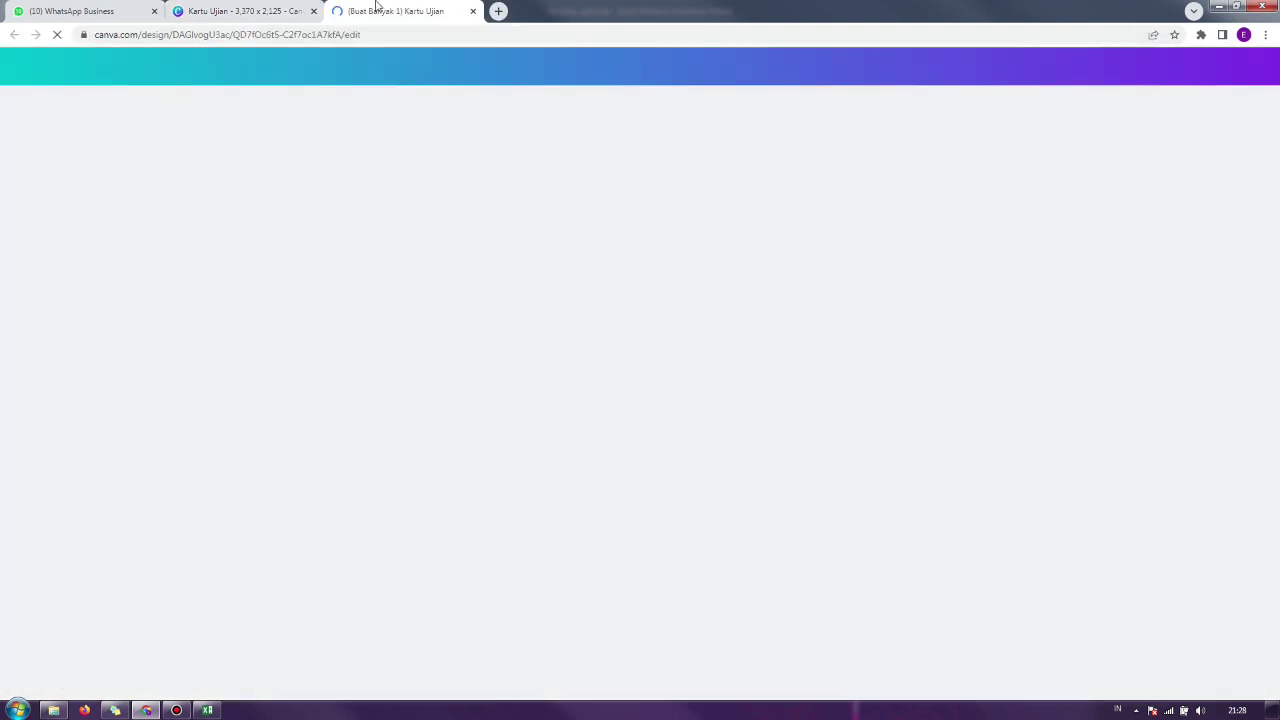
{"action": "left_click", "coordinate": [268, 8]}
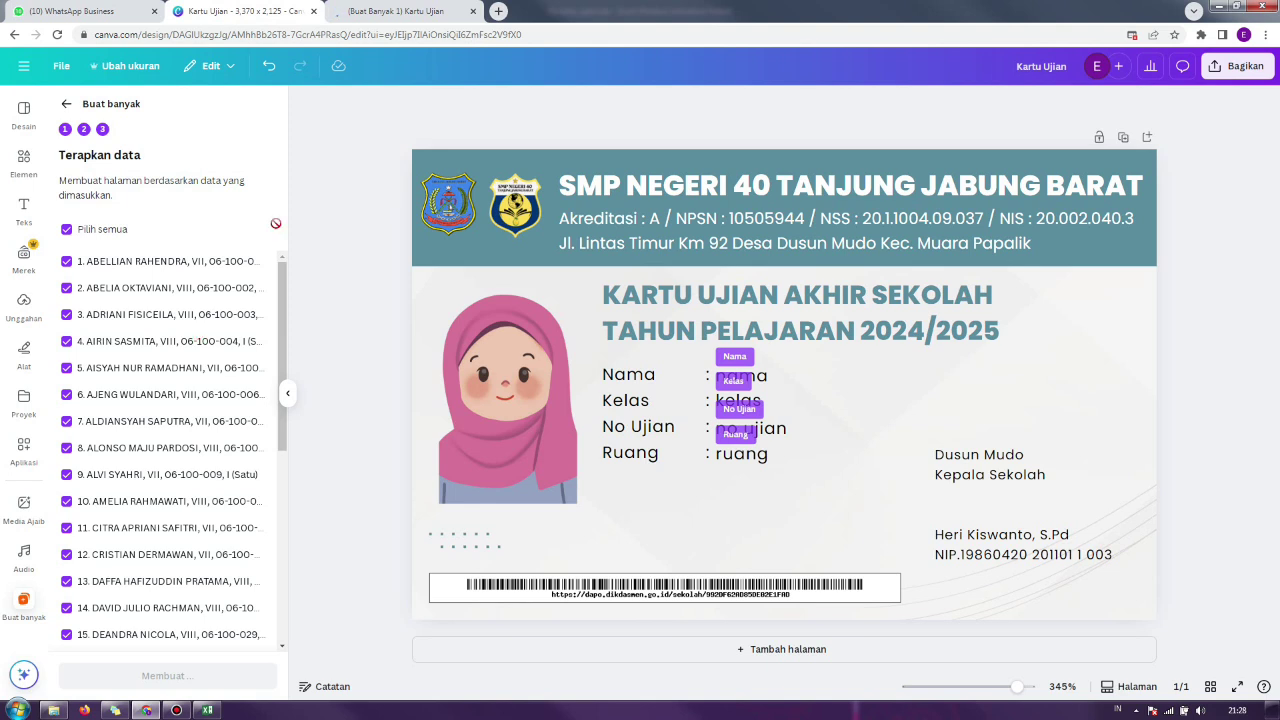
{"action": "left_click", "coordinate": [368, 12]}
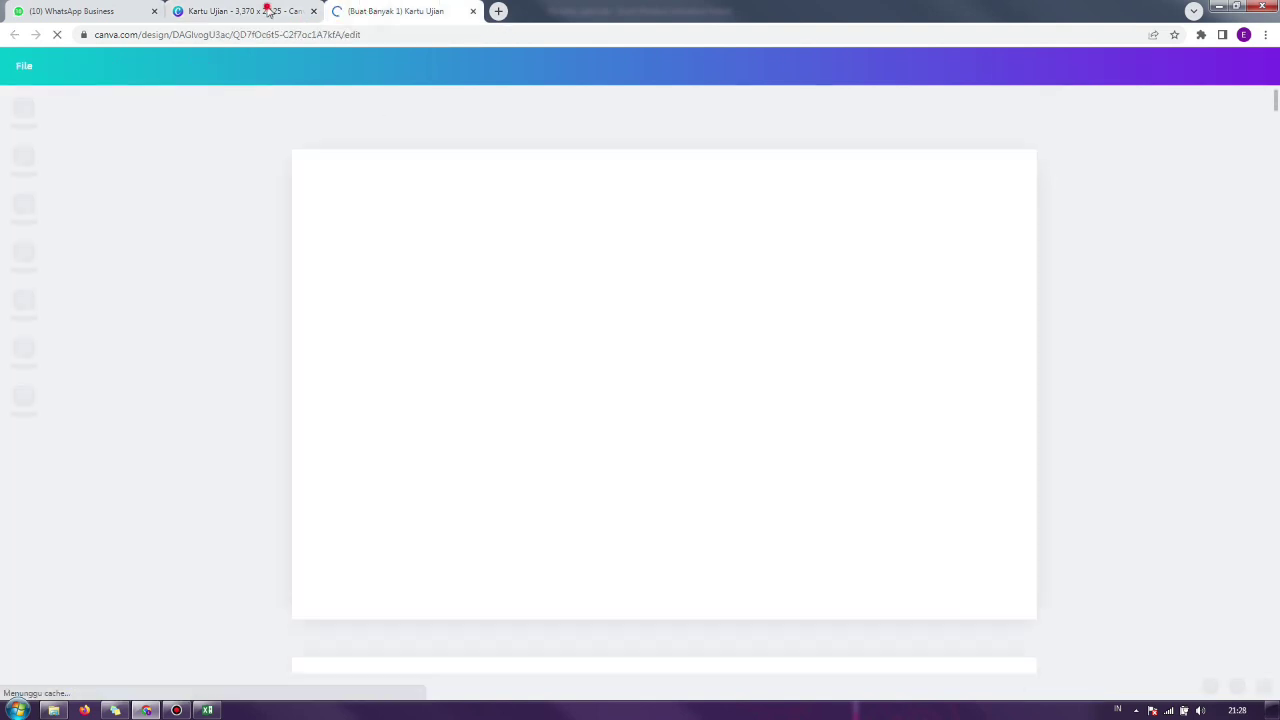
{"action": "left_click", "coordinate": [266, 12]}
{"action": "left_click", "coordinate": [341, 8]}
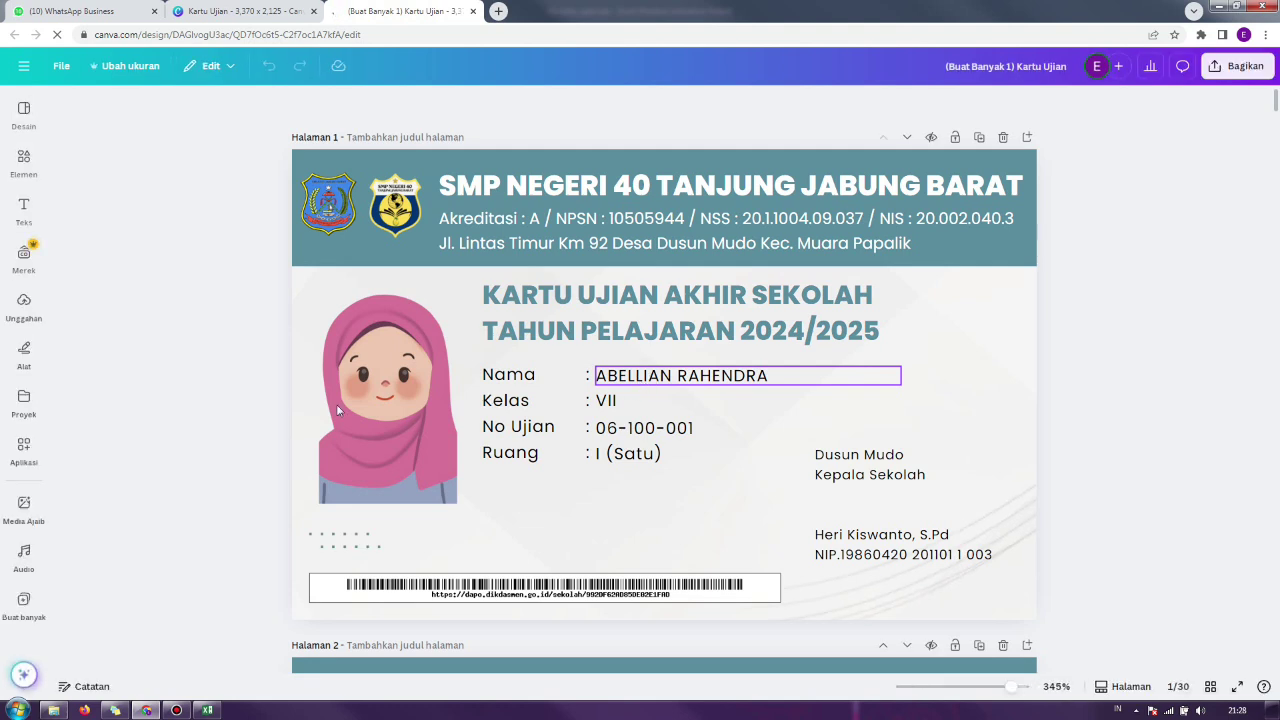
Step: Compare the first generated card with the student rows in the Excel workbook Db kartu ujian.xlsx, and check the cards through page 30
{"action": "left_click", "coordinate": [207, 710]}
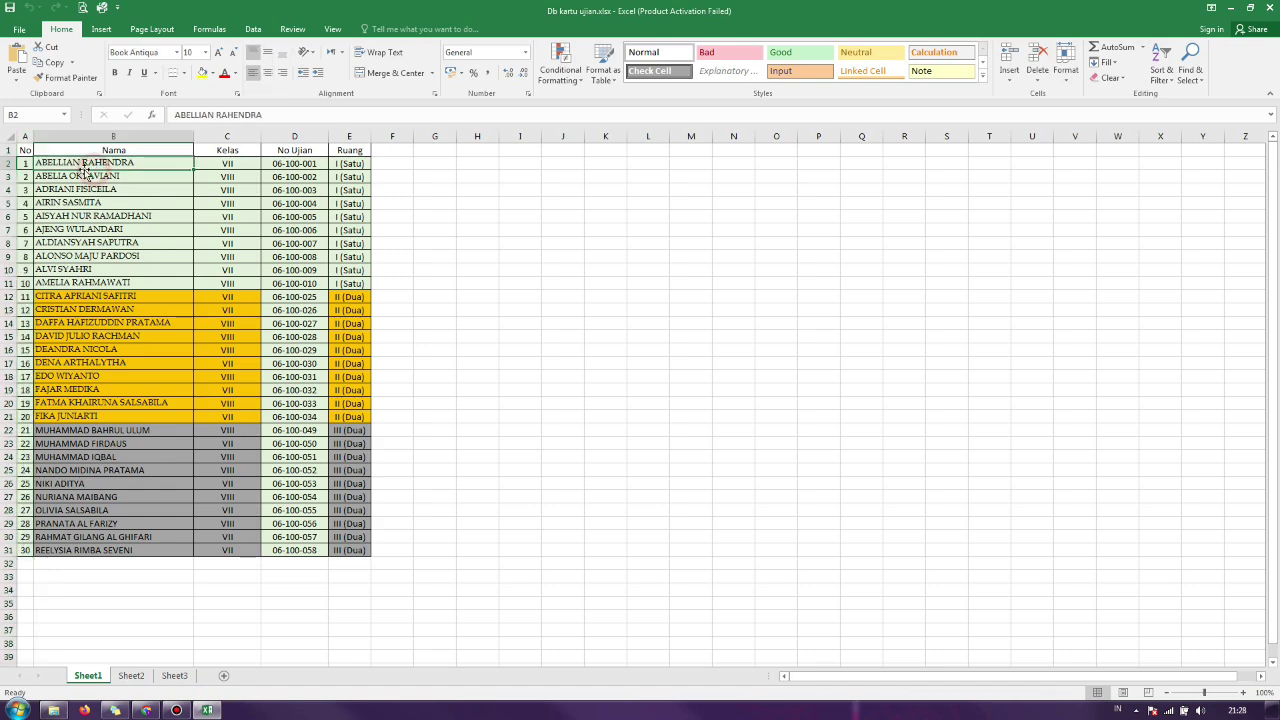
{"action": "left_click", "coordinate": [146, 710]}
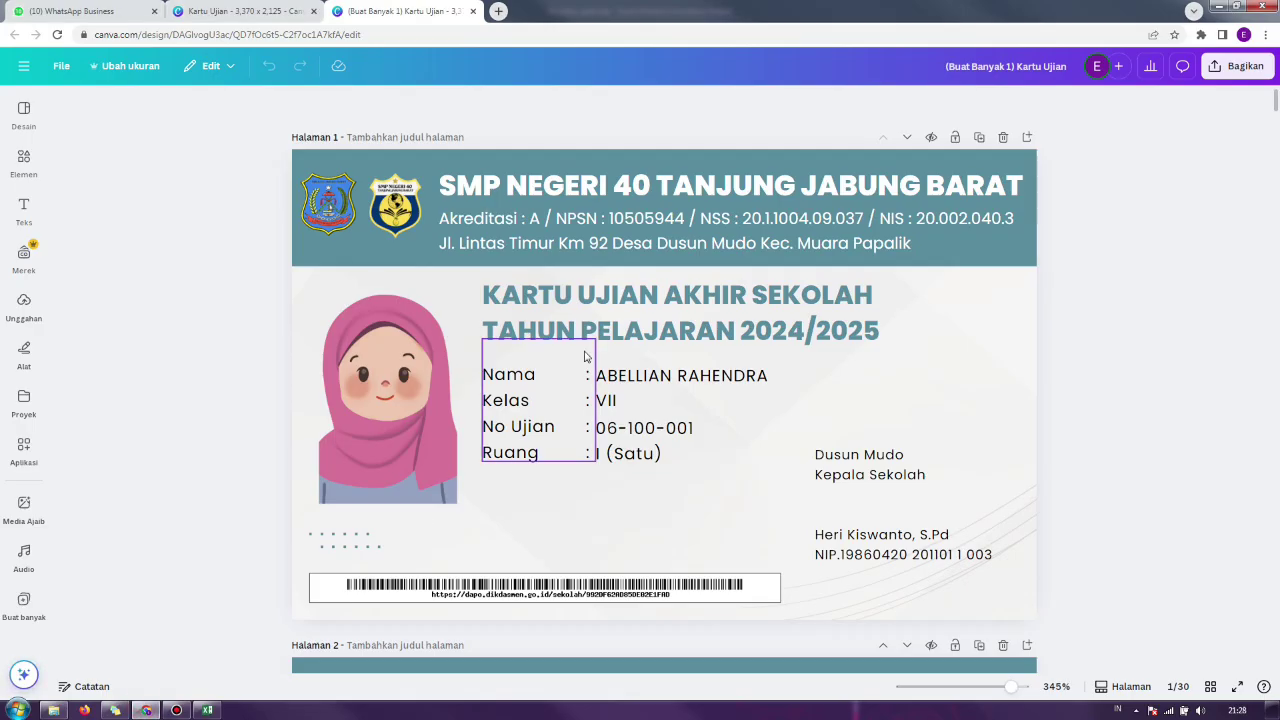
{"action": "left_click", "coordinate": [207, 710]}
{"action": "left_click", "coordinate": [207, 710]}
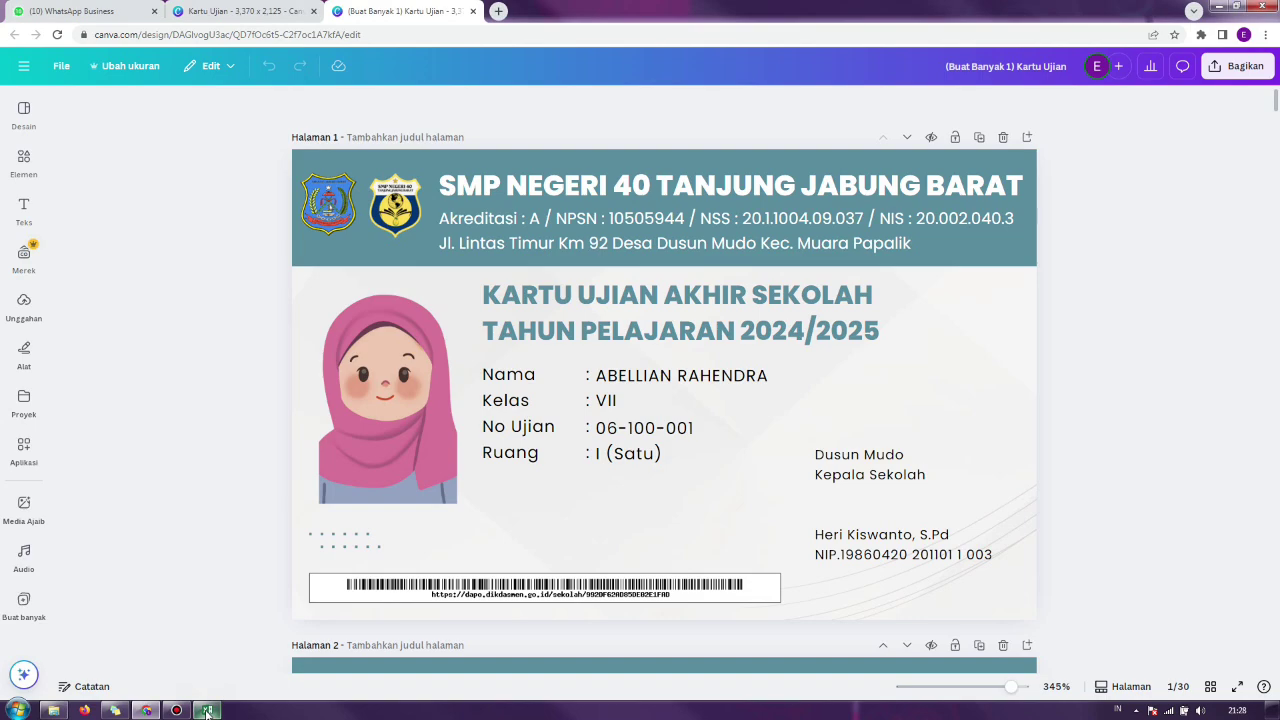
{"action": "left_click", "coordinate": [207, 710]}
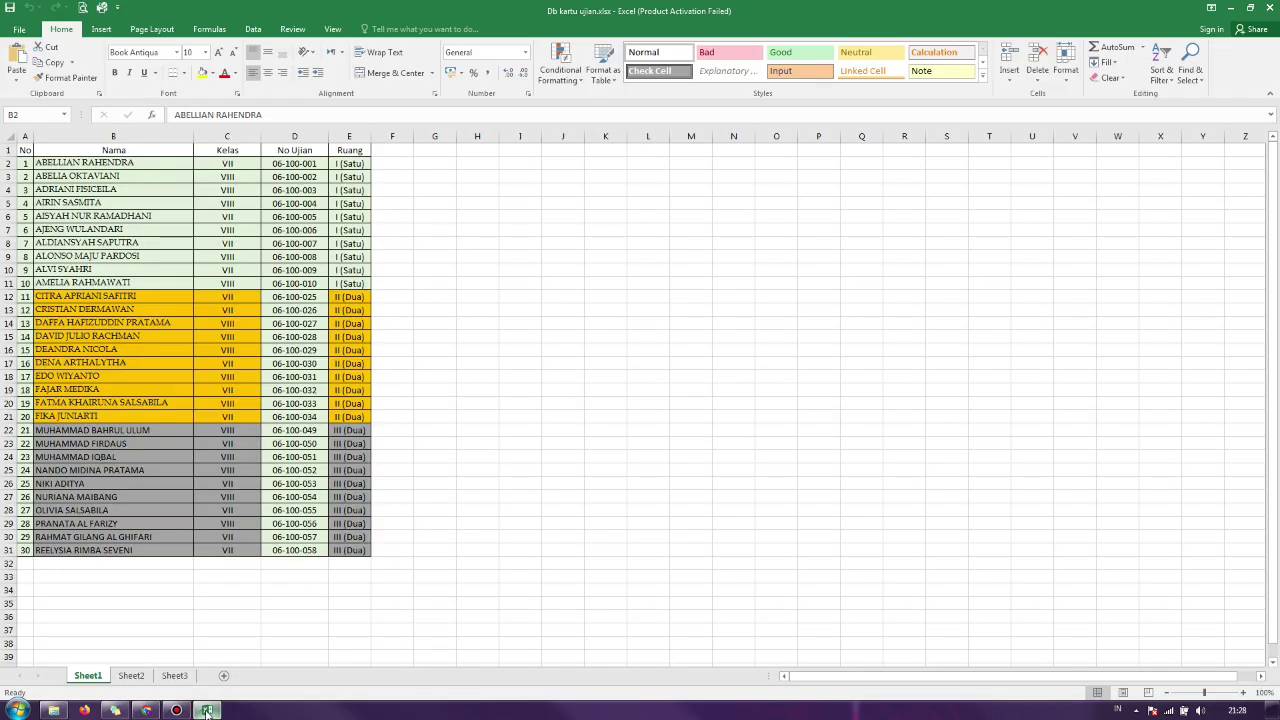
{"action": "left_click", "coordinate": [207, 710]}
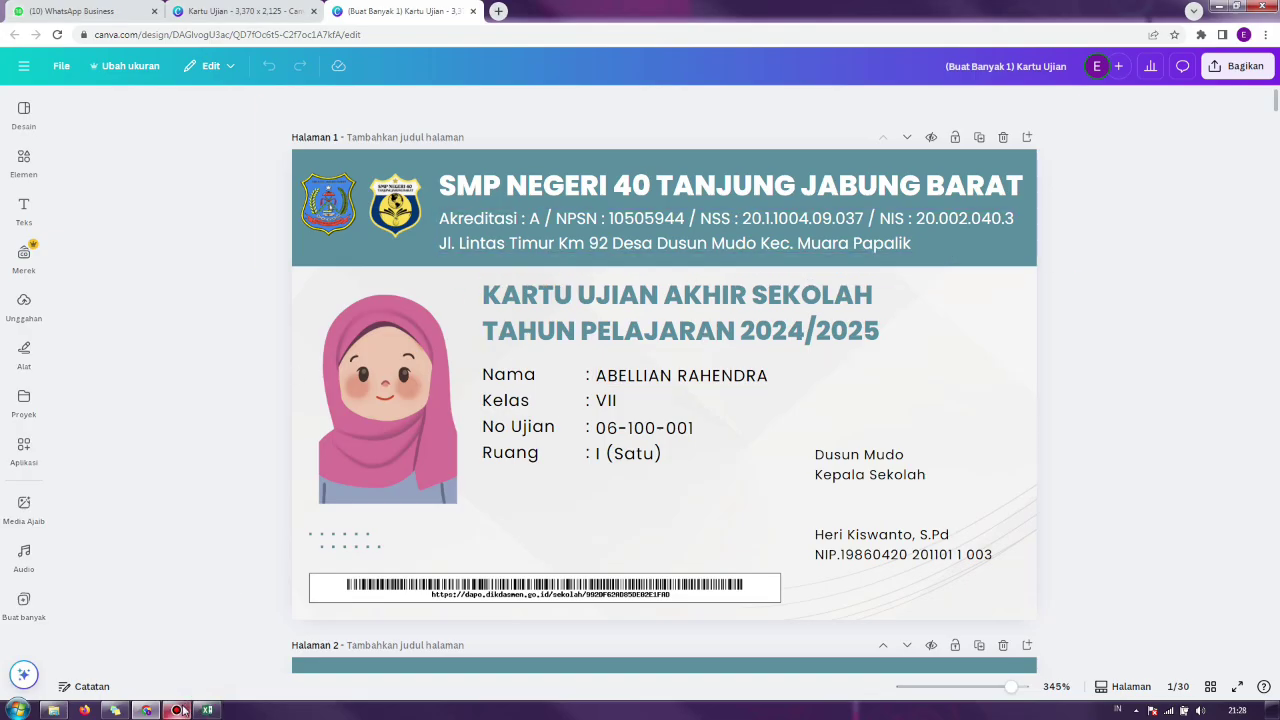
{"action": "left_click", "coordinate": [207, 710]}
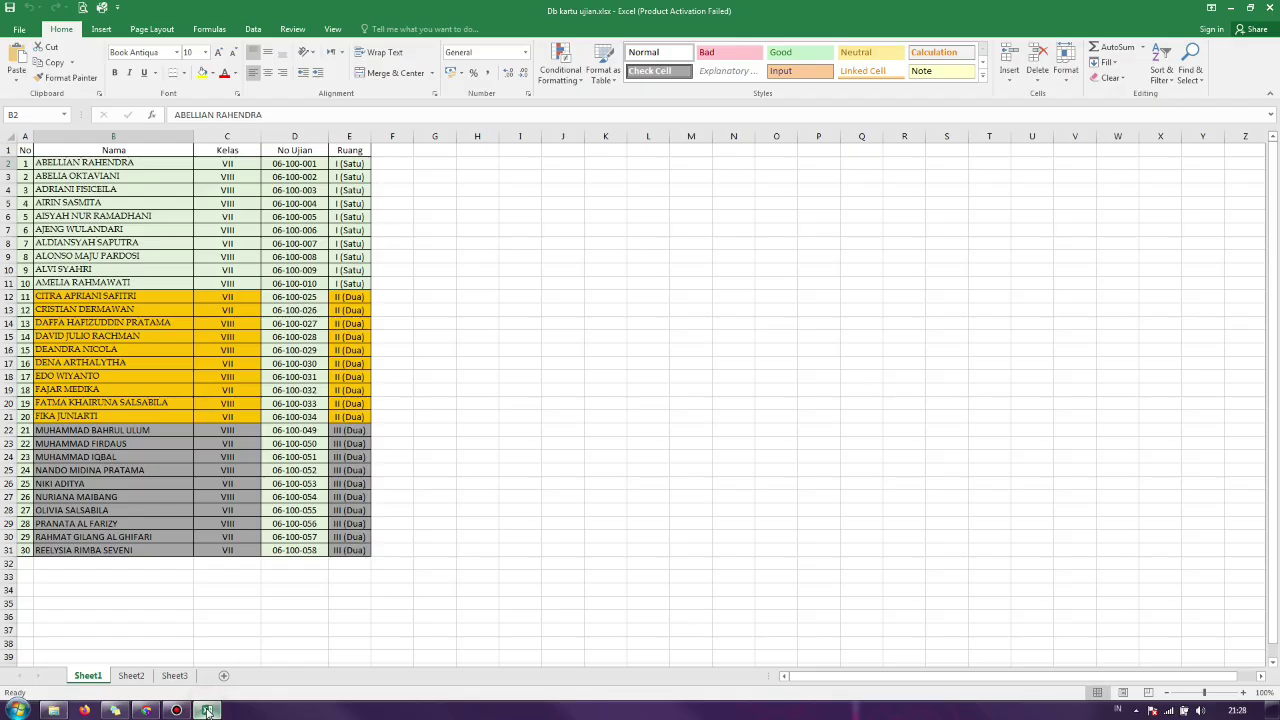
{"action": "left_click", "coordinate": [207, 710]}
{"action": "left_click_drag", "start_coordinate": [1275, 107], "coordinate": [1278, 597]}
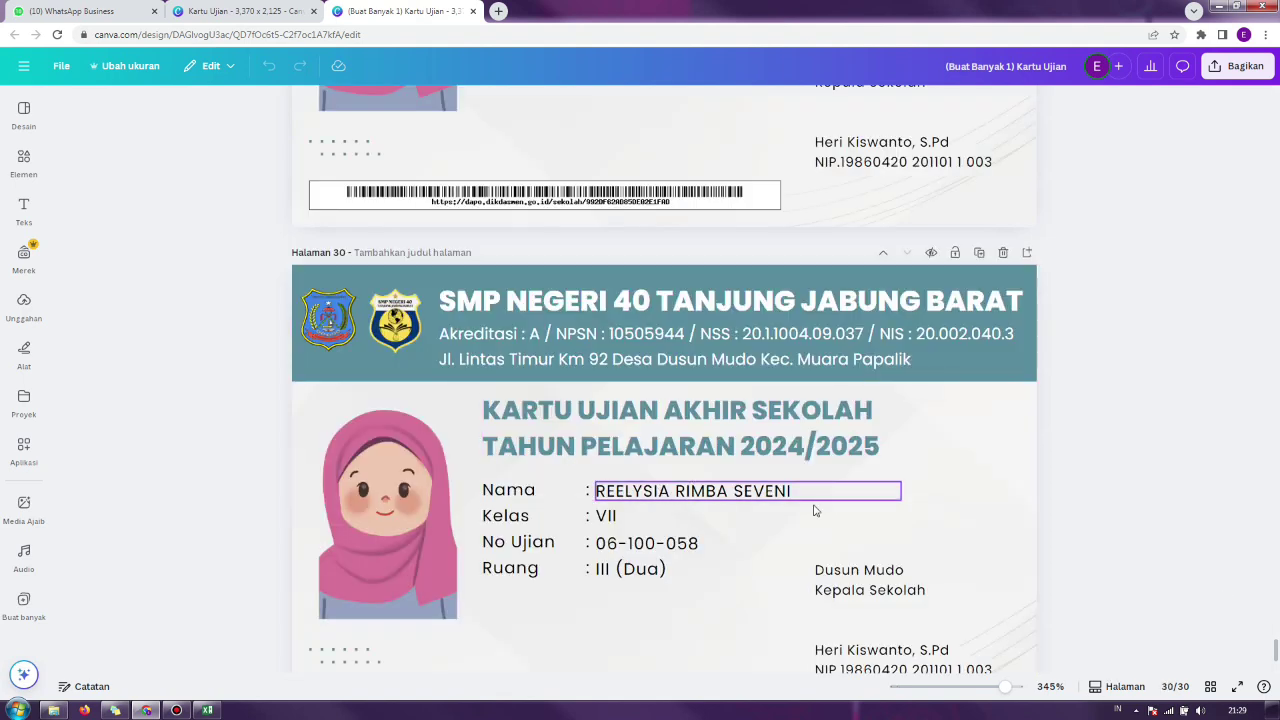
{"action": "left_click_drag", "start_coordinate": [1274, 651], "coordinate": [1251, 296]}
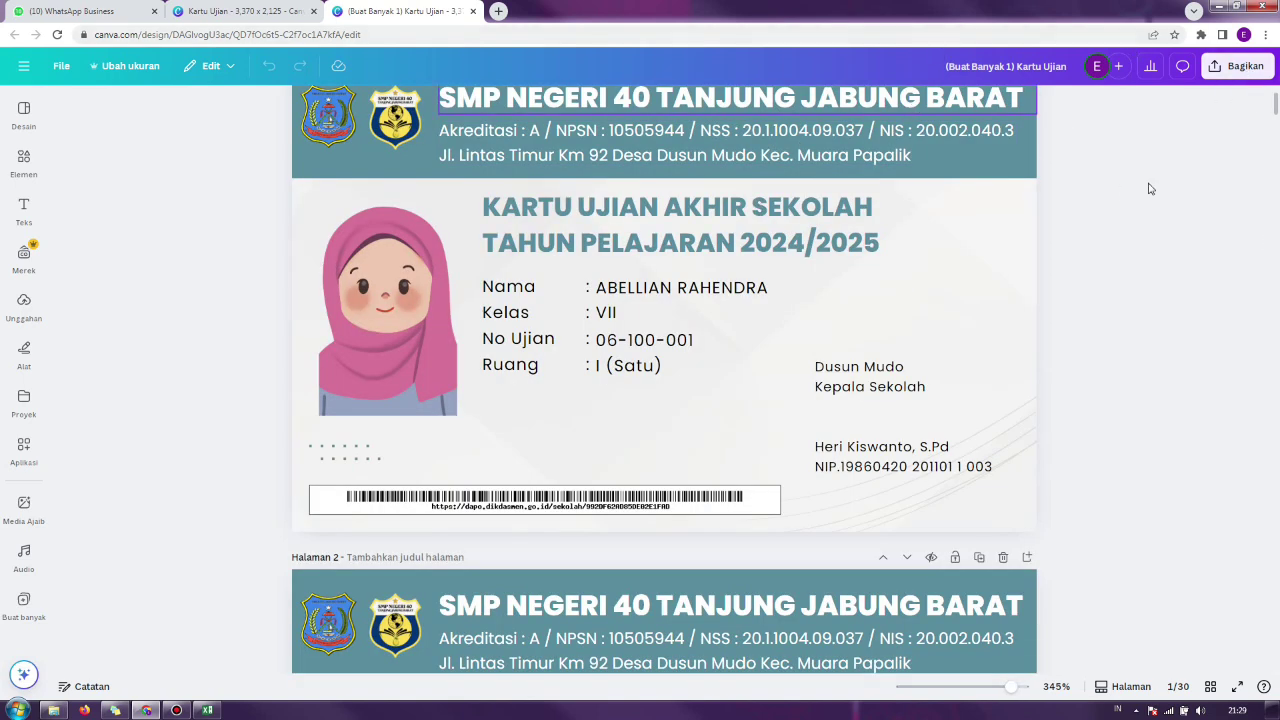
Step: Download all generated exam cards, pages 1–30, as PNG files
{"action": "left_click", "coordinate": [1234, 78]}
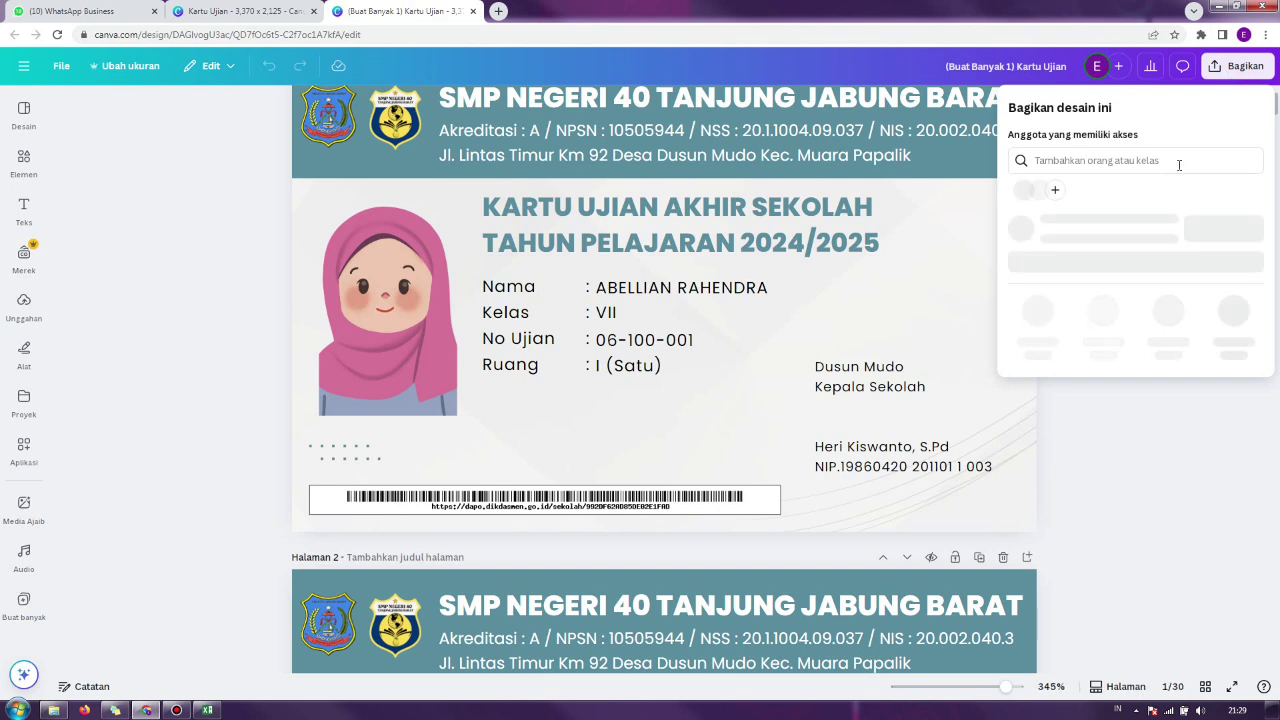
{"action": "left_click", "coordinate": [1037, 343]}
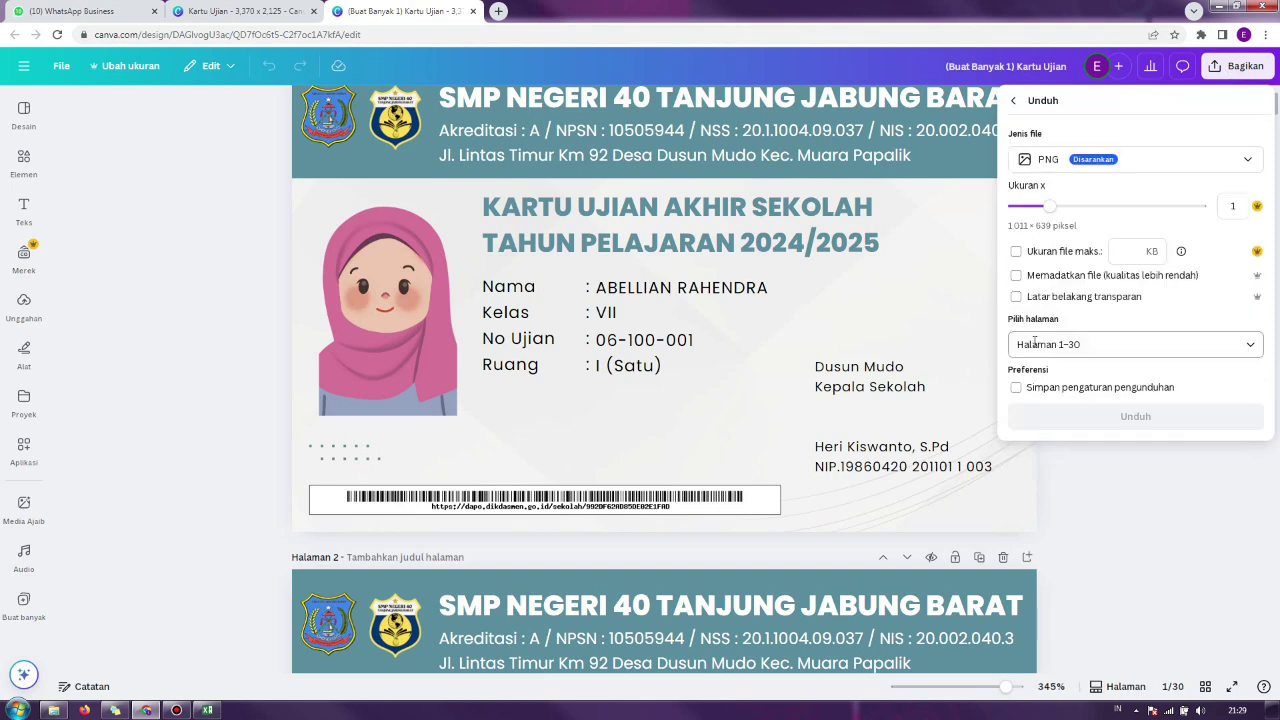
{"action": "left_click", "coordinate": [1080, 160]}
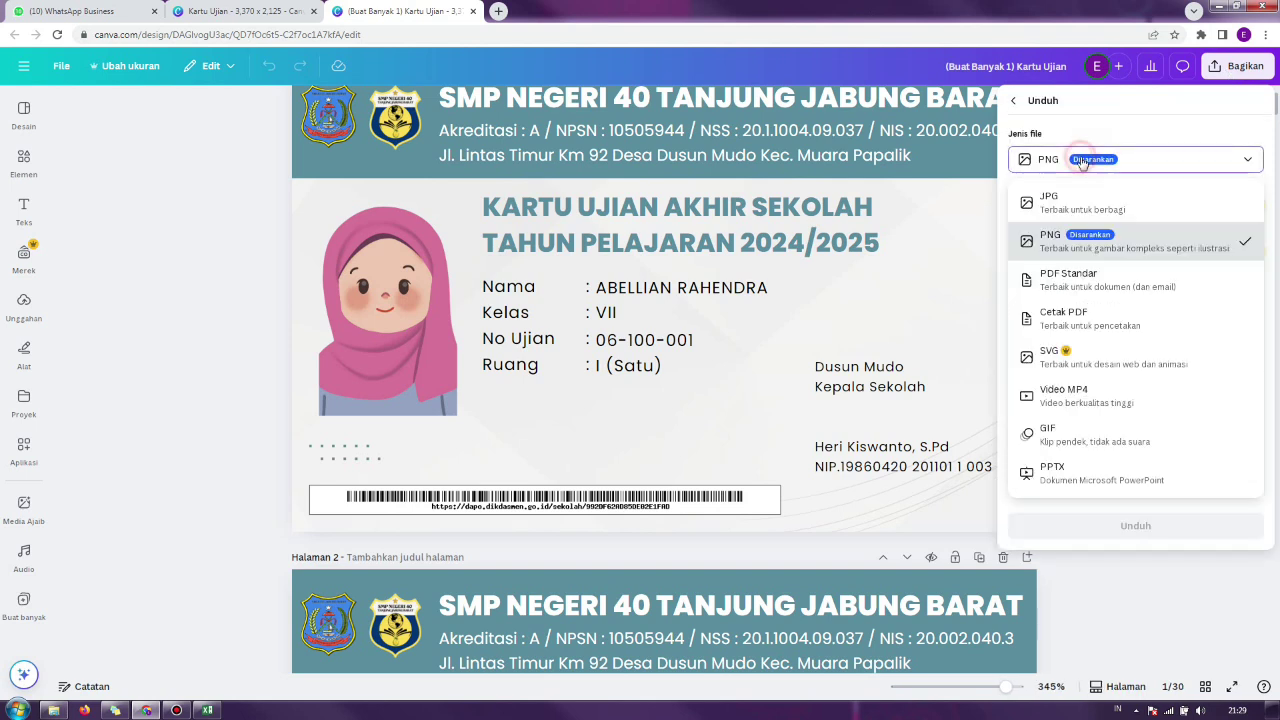
{"action": "left_click", "coordinate": [1080, 246]}
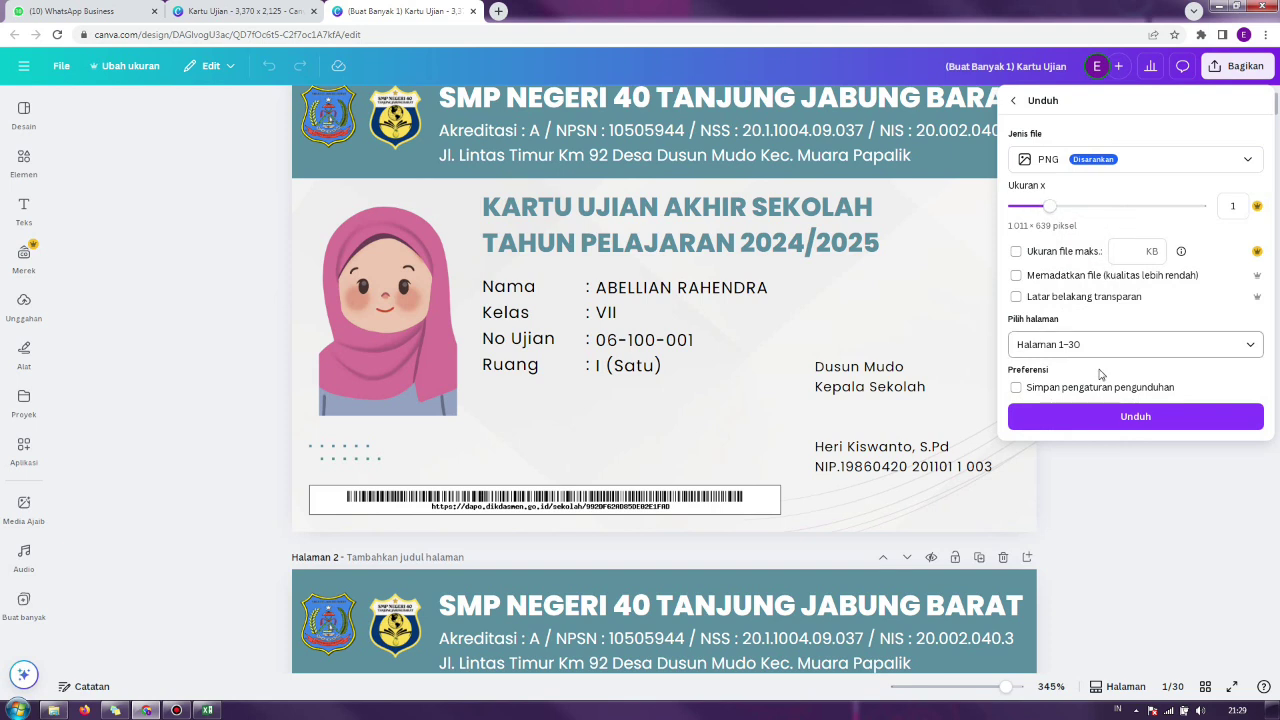
{"action": "left_click", "coordinate": [1038, 349]}
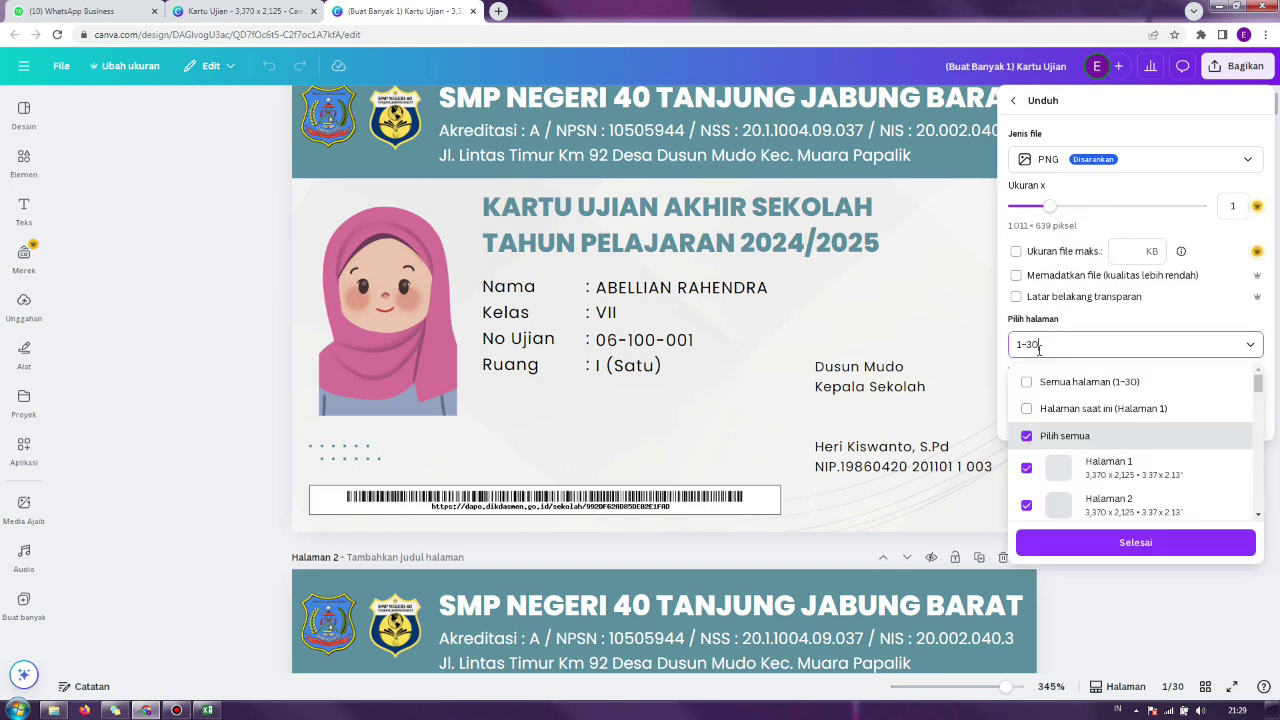
{"action": "left_click", "coordinate": [1029, 438]}
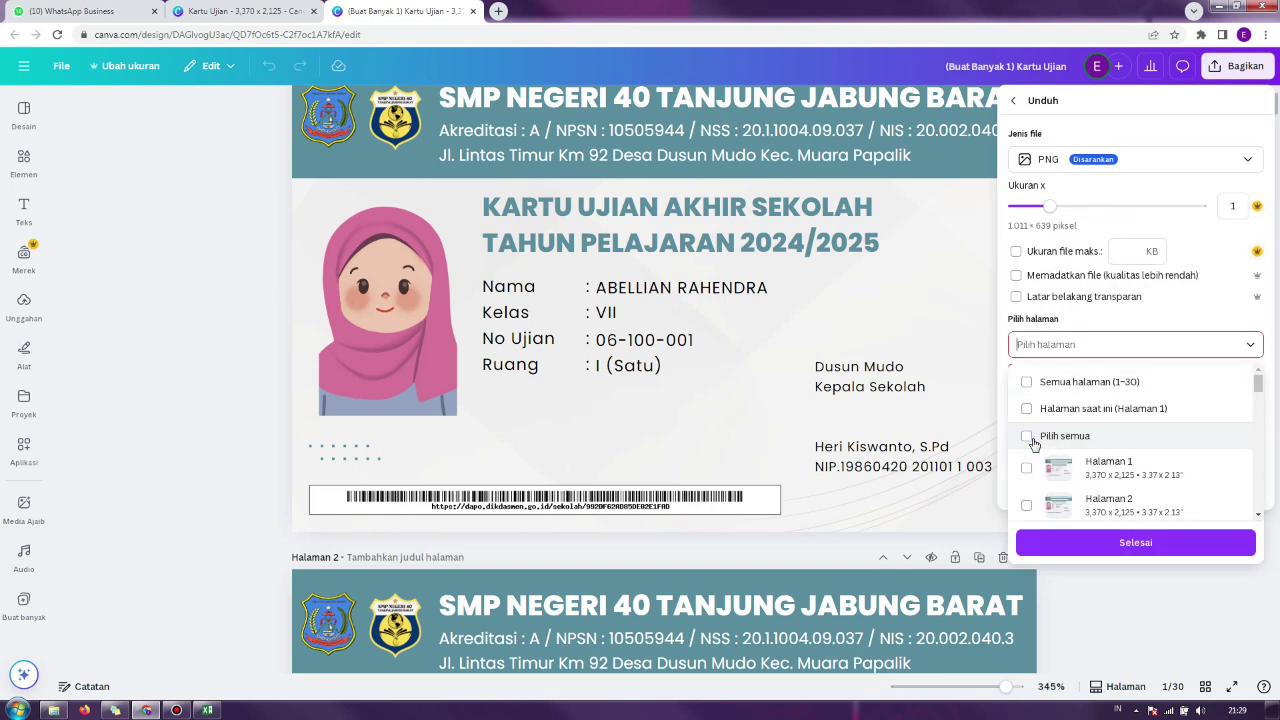
{"action": "left_click", "coordinate": [1029, 438]}
{"action": "left_click", "coordinate": [1009, 430]}
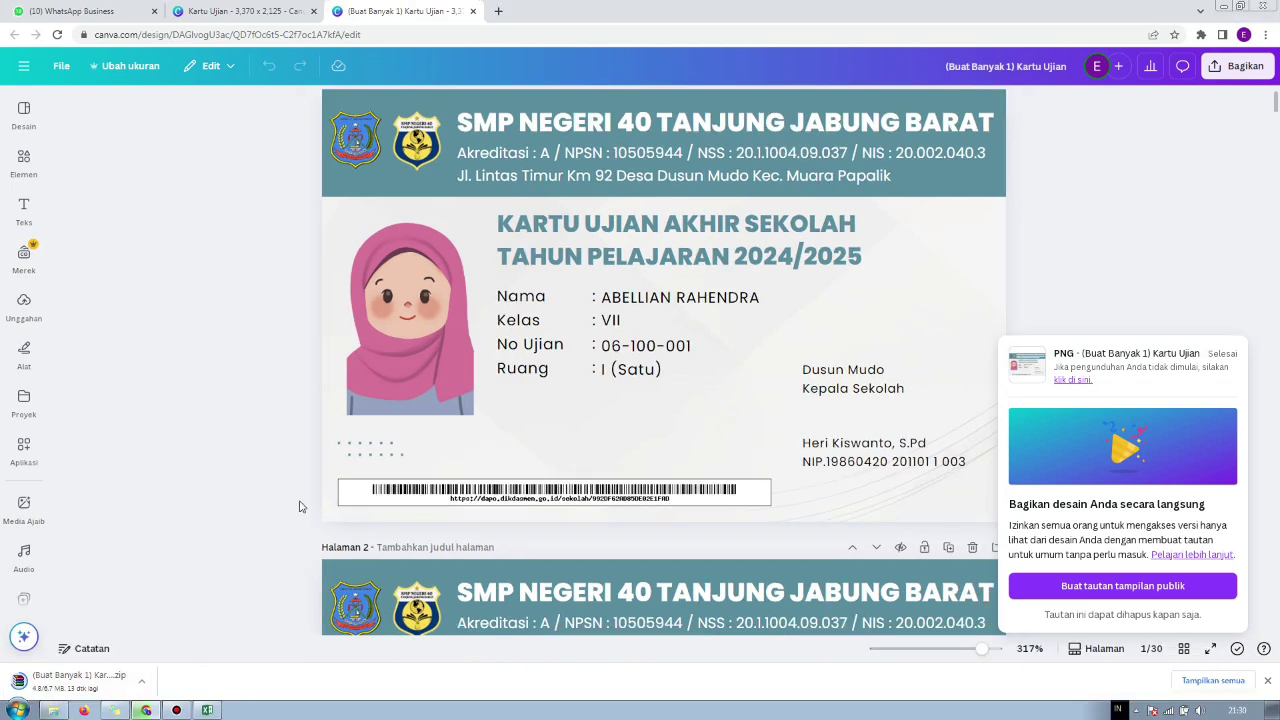
Step: Show the downloaded exam card zip archive in its folder
{"action": "left_click", "coordinate": [299, 507]}
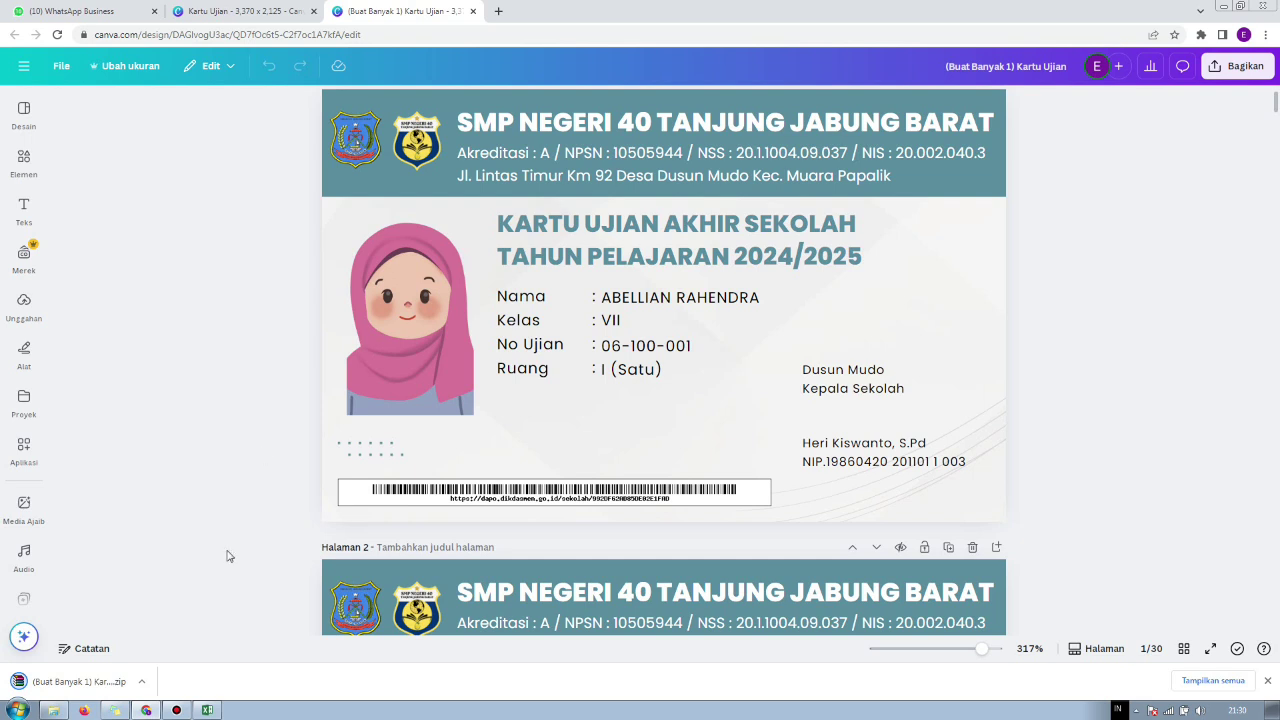
{"action": "left_click", "coordinate": [141, 681]}
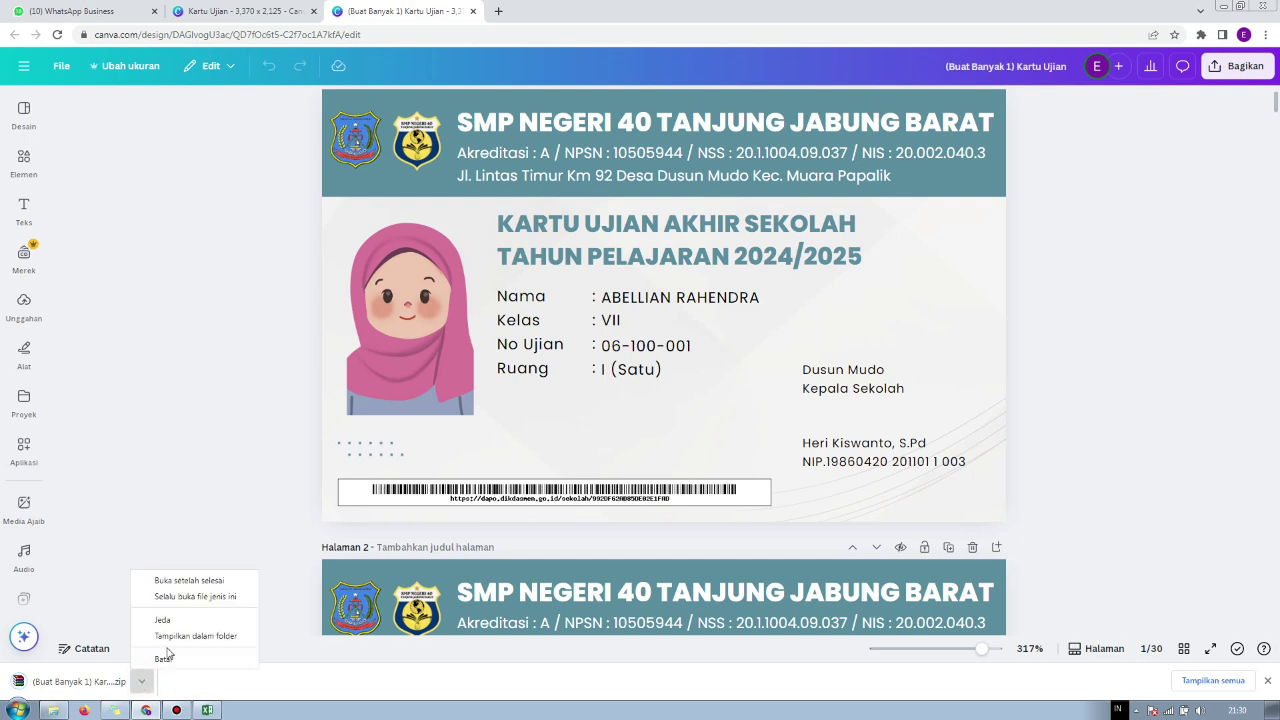
{"action": "left_click", "coordinate": [168, 636]}
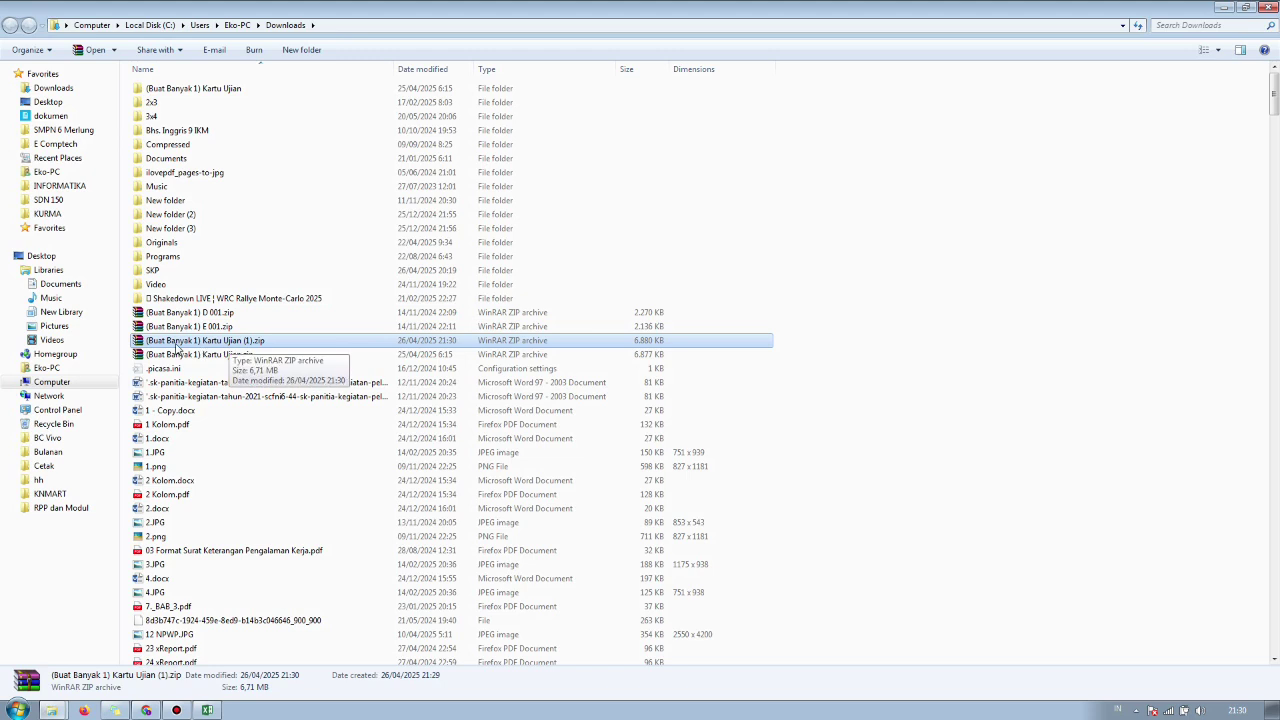
Step: Compare the Kartu Ujian zip archives in Downloads and sort the folder by date modified
{"action": "left_click", "coordinate": [200, 326]}
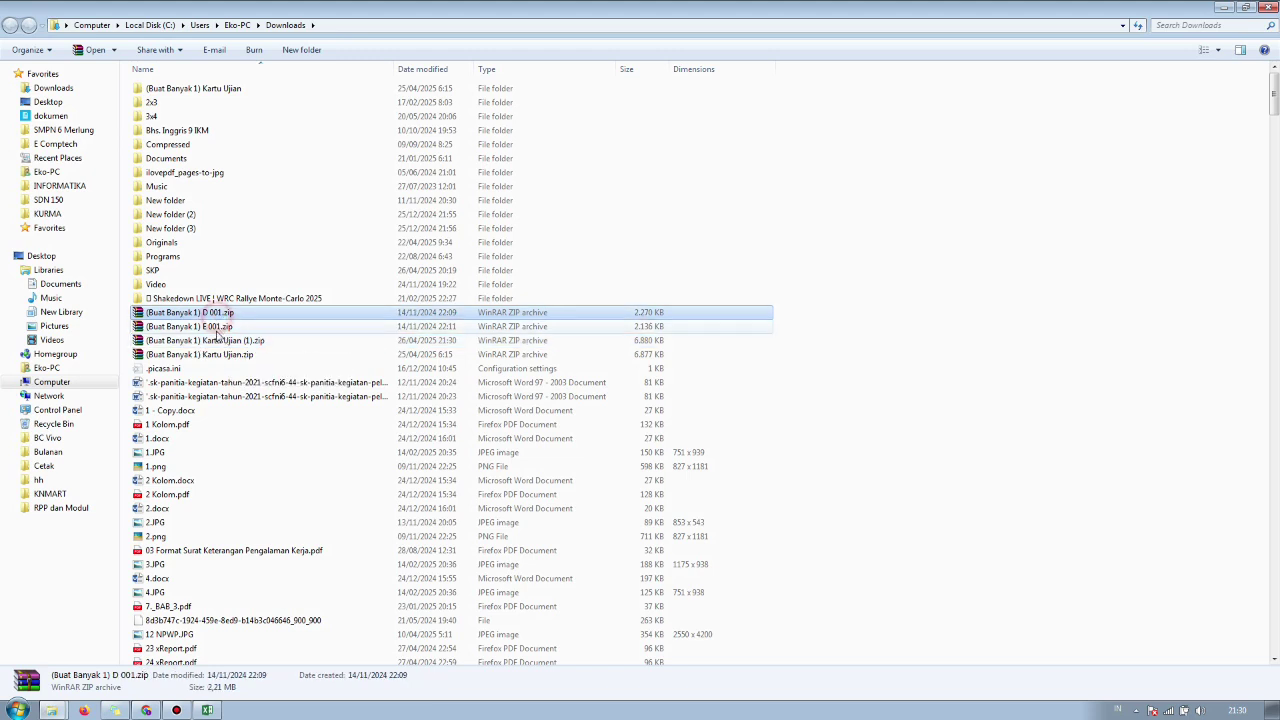
{"action": "left_click", "coordinate": [217, 344]}
{"action": "left_click", "coordinate": [218, 355]}
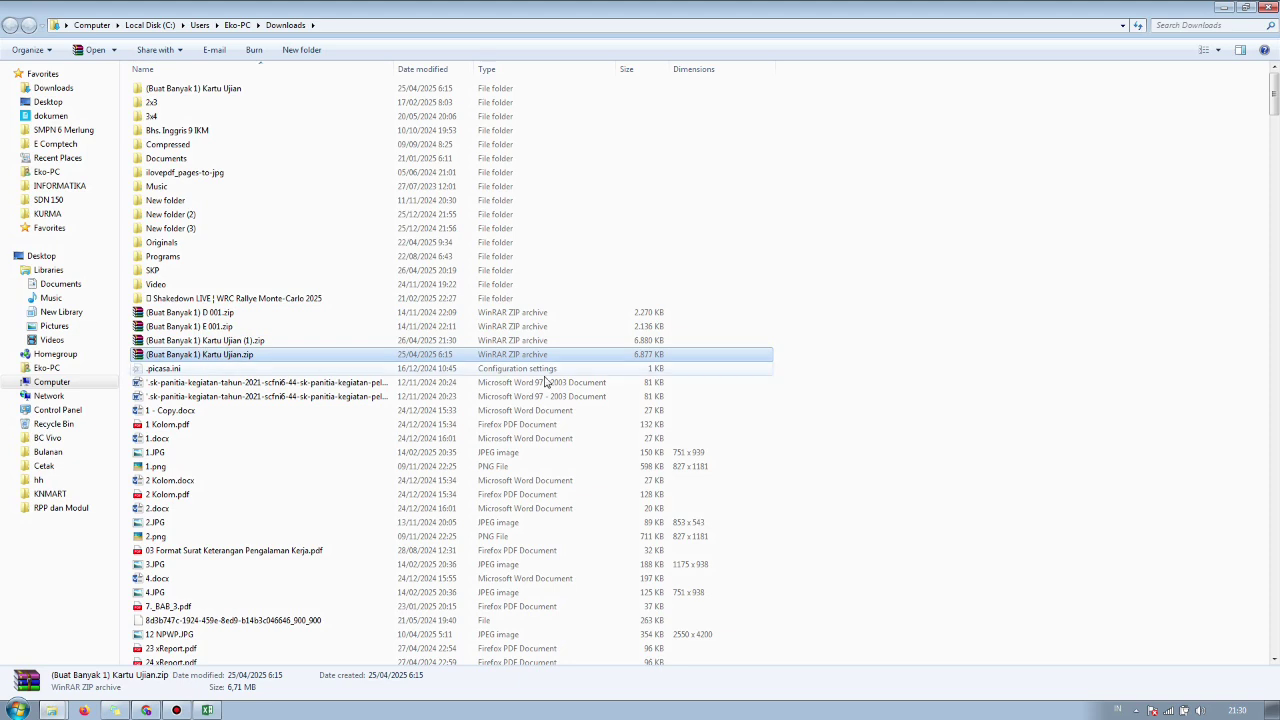
{"action": "left_click", "coordinate": [230, 342]}
{"action": "left_click", "coordinate": [428, 70]}
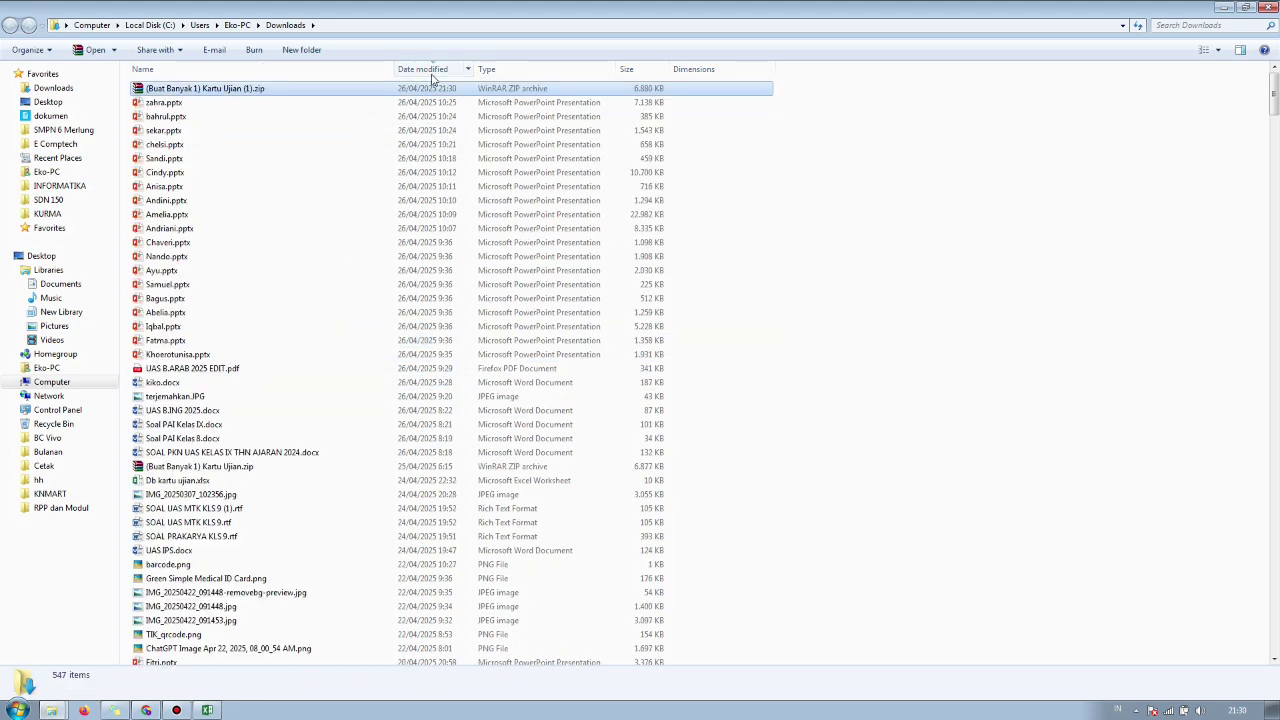
Step: Check the contents of (Buat Banyak 1) Kartu Ujian (1).zip and extract it to a folder of the same name
{"action": "double_click", "coordinate": [194, 89]}
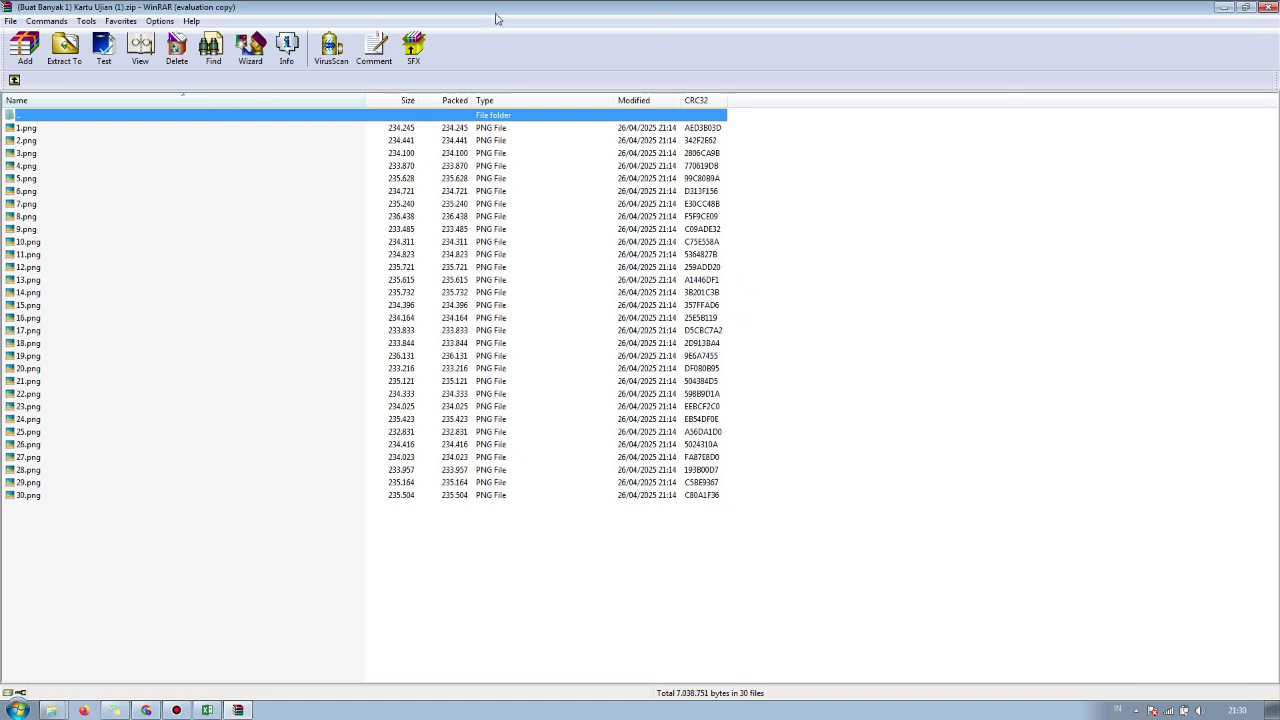
{"action": "left_click", "coordinate": [1267, 7]}
{"action": "right_click", "coordinate": [186, 91]}
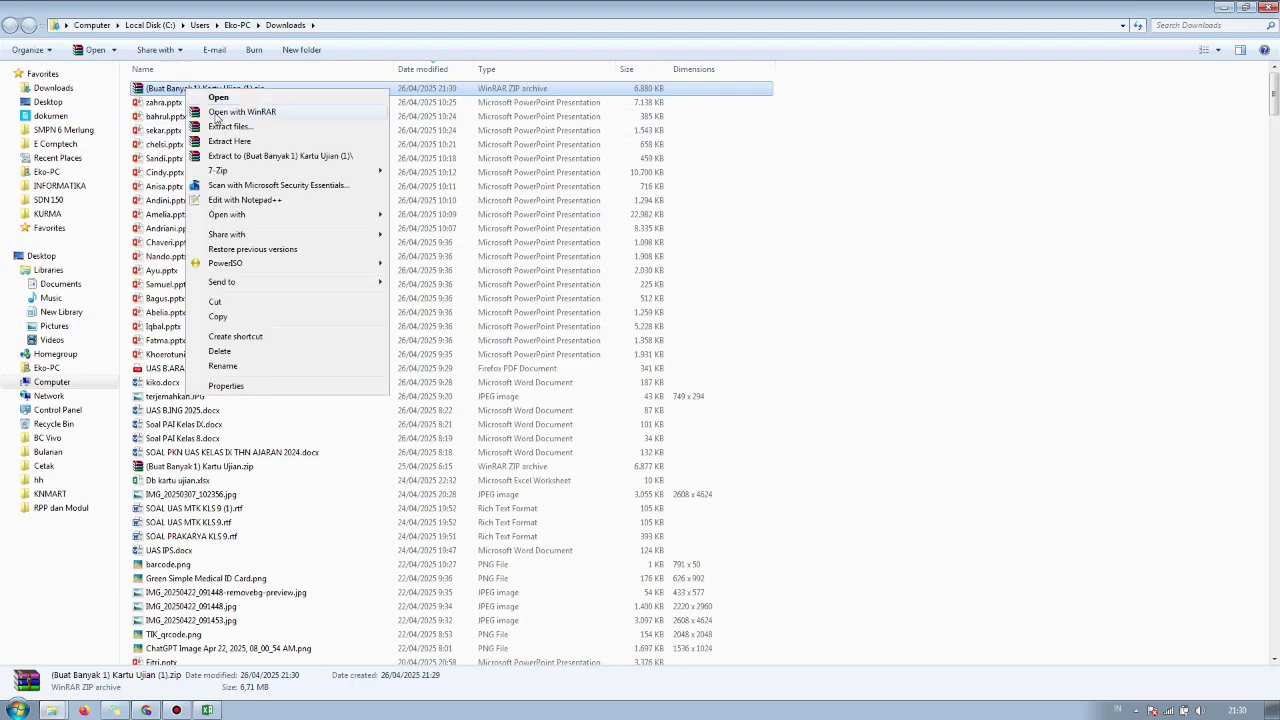
{"action": "left_click", "coordinate": [248, 156]}
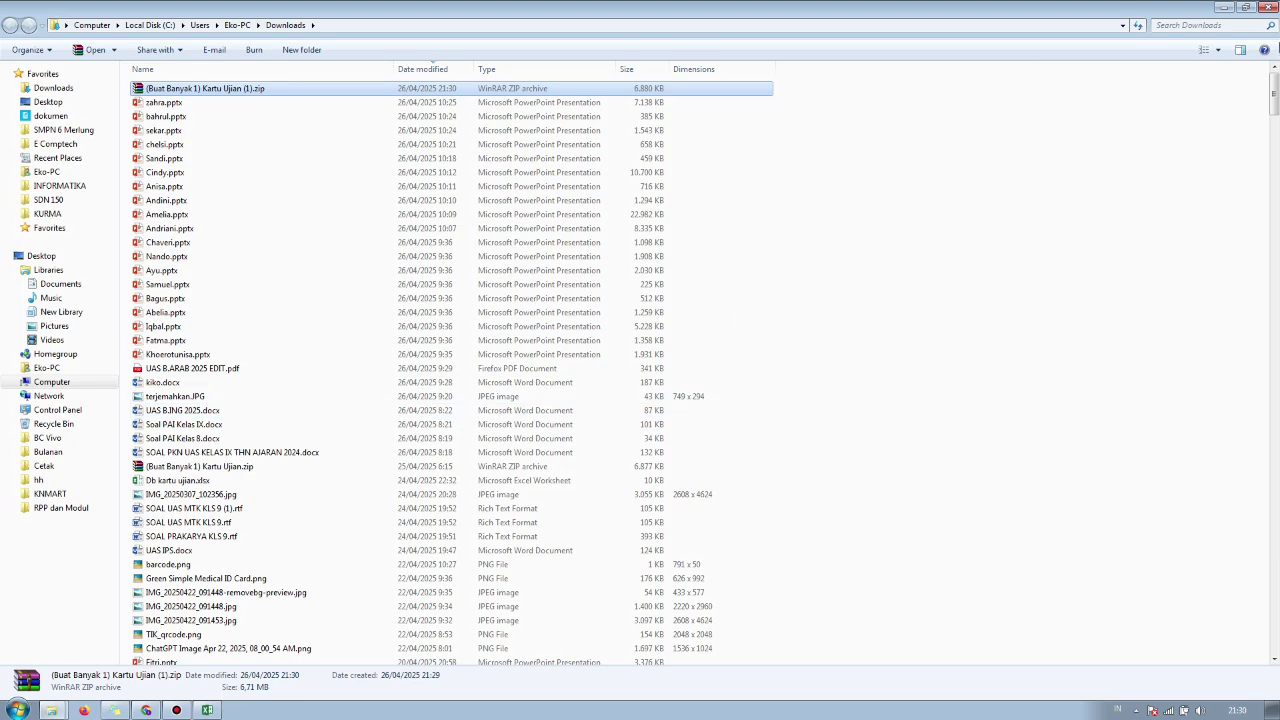
Step: Find and open the extracted (Buat Banyak 1) Kartu Ujian (1) folder in Downloads
{"action": "left_click_drag", "start_coordinate": [1275, 90], "coordinate": [1277, 668]}
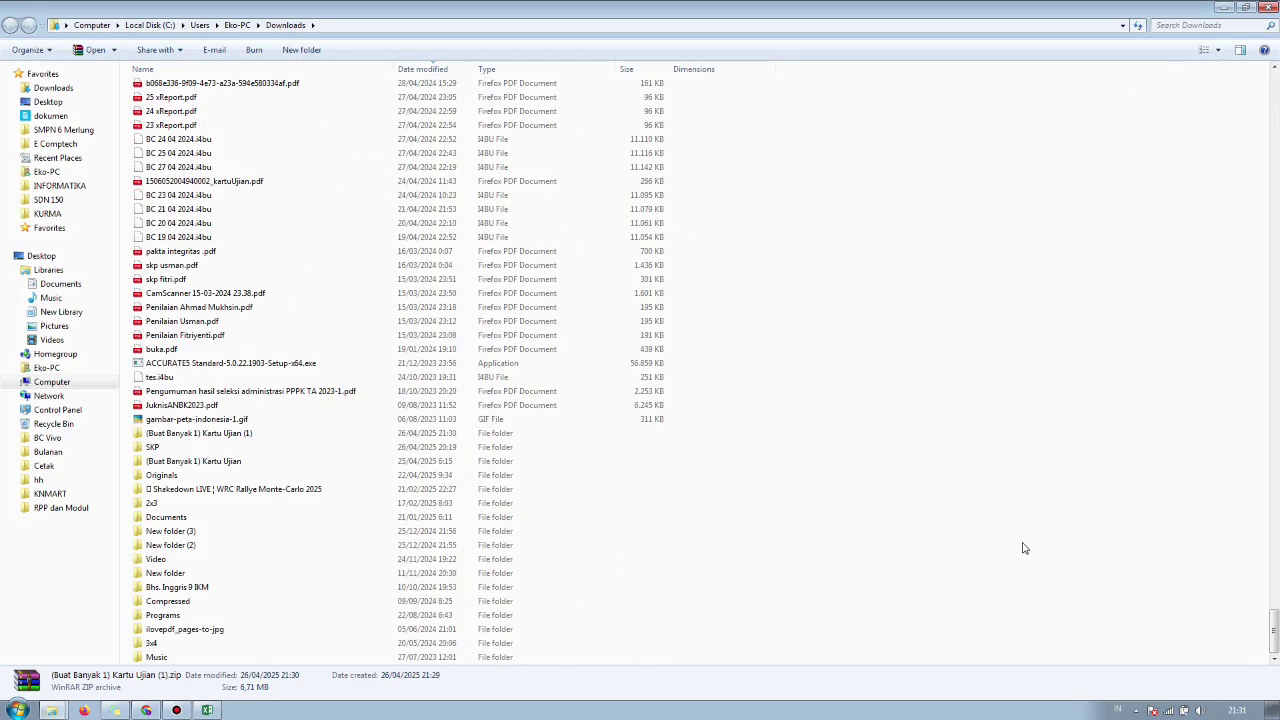
{"action": "left_click", "coordinate": [187, 438]}
{"action": "double_click", "coordinate": [187, 438]}
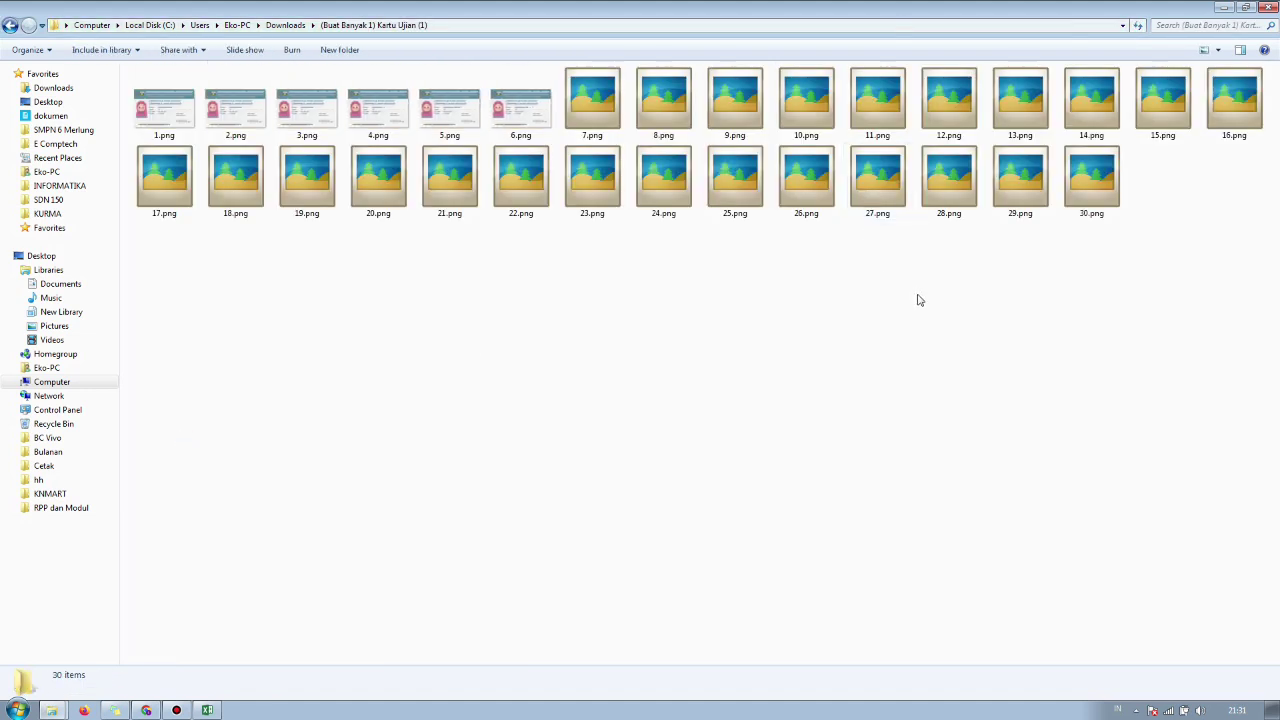
Step: Preview the extracted exam cards from 1.png through 3.png and close the image viewer
{"action": "left_click", "coordinate": [190, 118]}
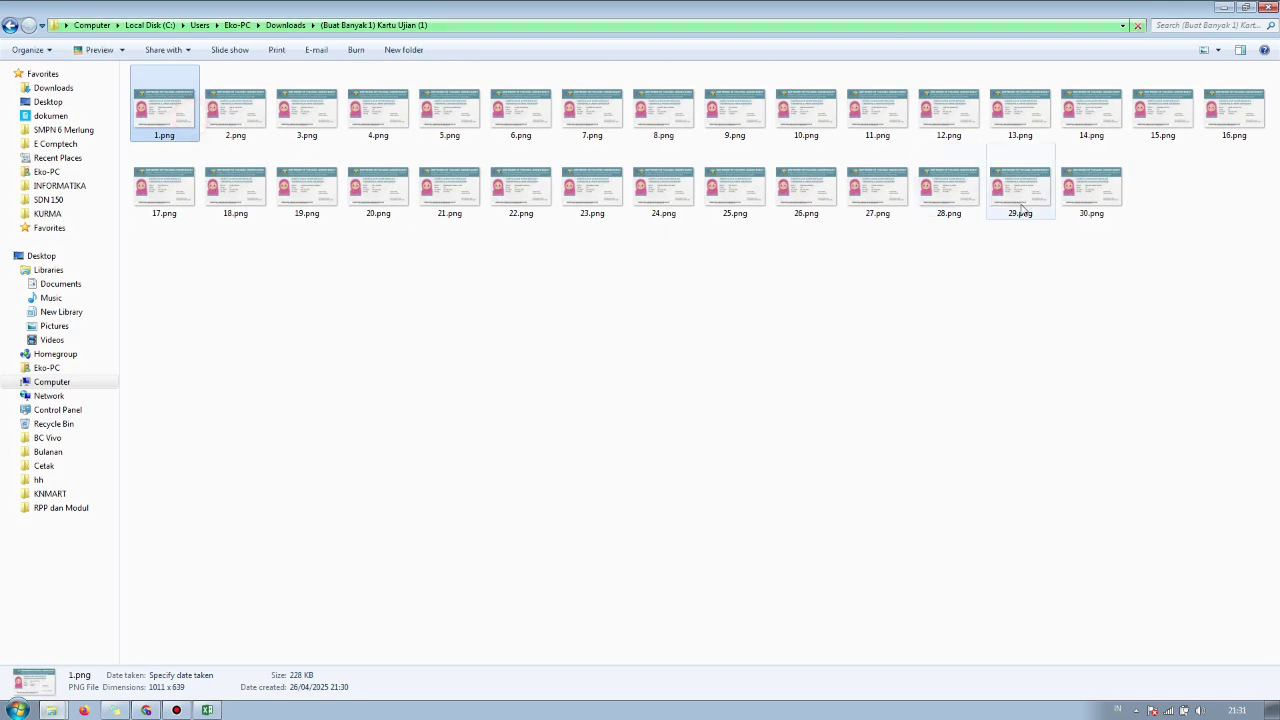
{"action": "left_click", "coordinate": [1085, 195]}
{"action": "left_click", "coordinate": [172, 138]}
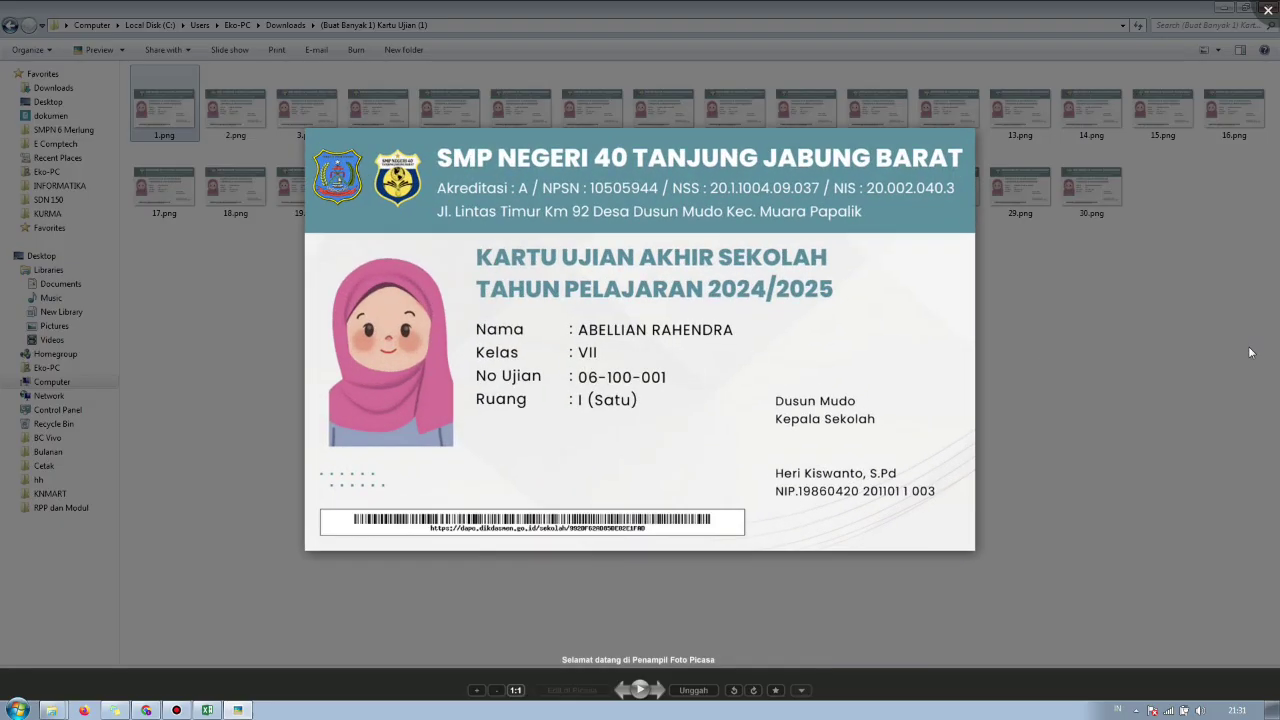
{"action": "key", "text": "Right"}
{"action": "key", "text": "Right"}
{"action": "key", "text": "Right"}
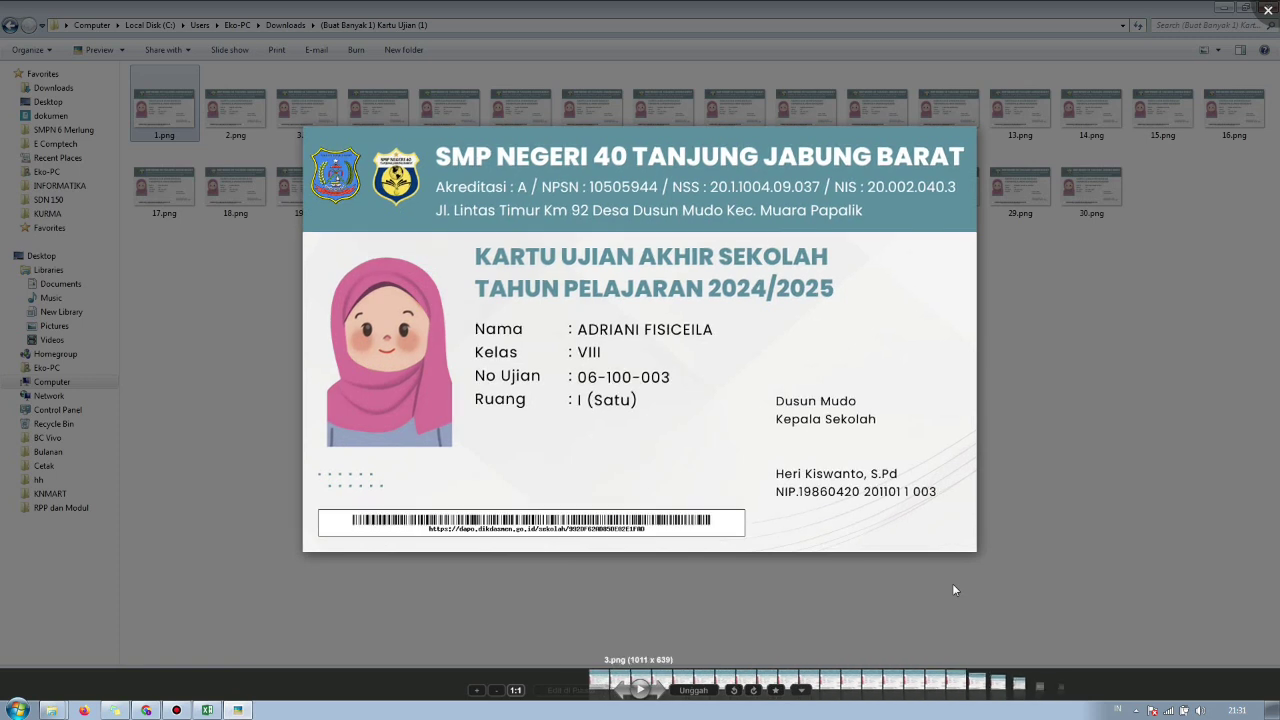
{"action": "left_click", "coordinate": [1030, 403]}
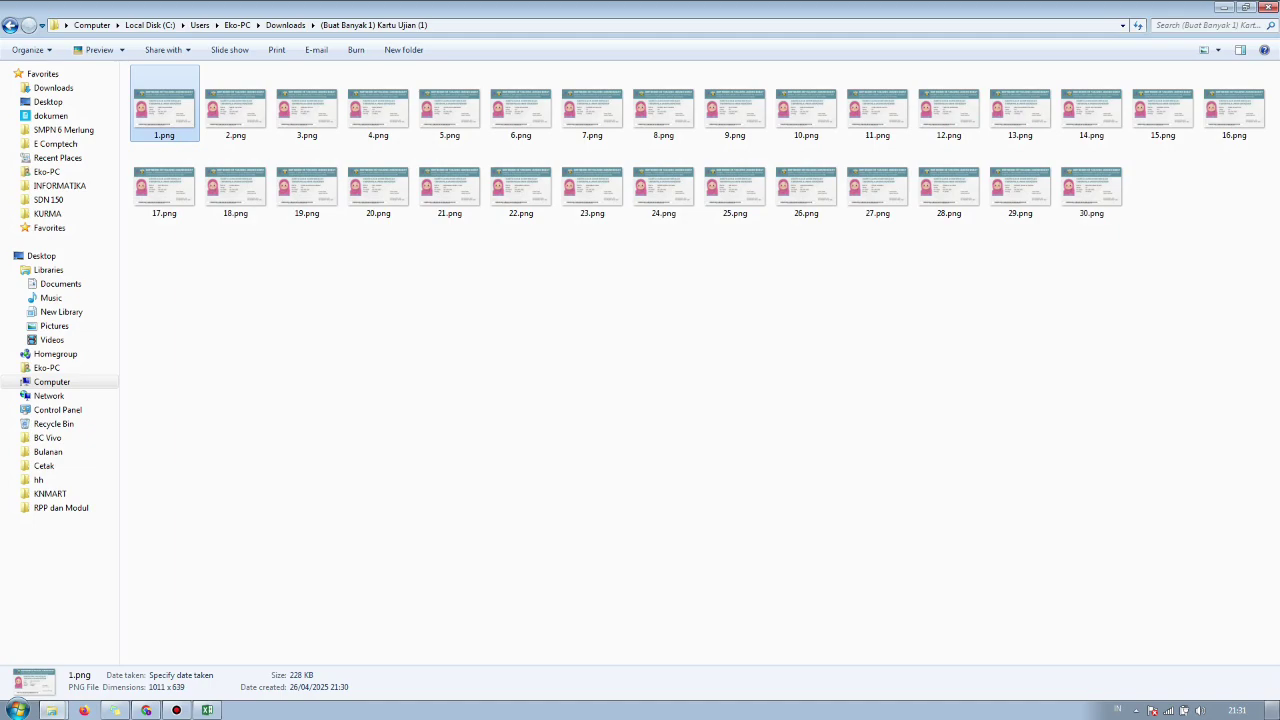
Step: Switch to PhotoScape, open its Cetak print page, and collapse the Computer branch of the folder tree
{"action": "left_click", "coordinate": [1275, 710]}
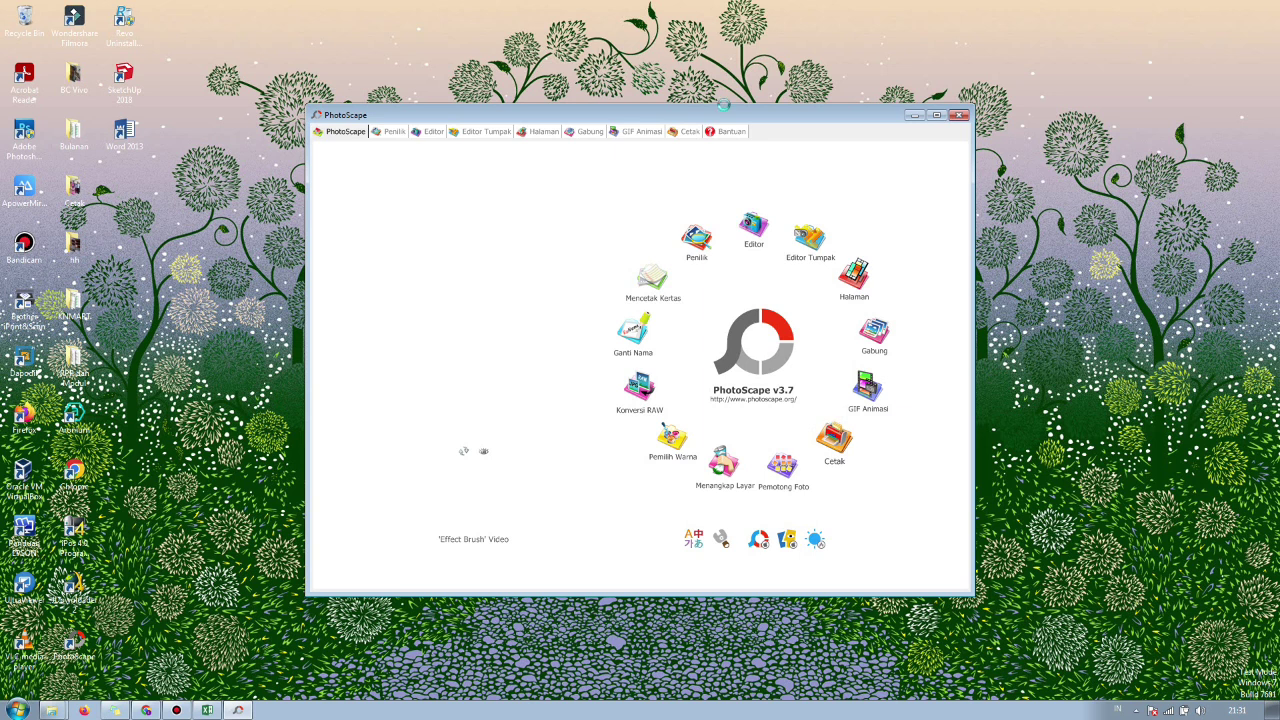
{"action": "left_click", "coordinate": [834, 437]}
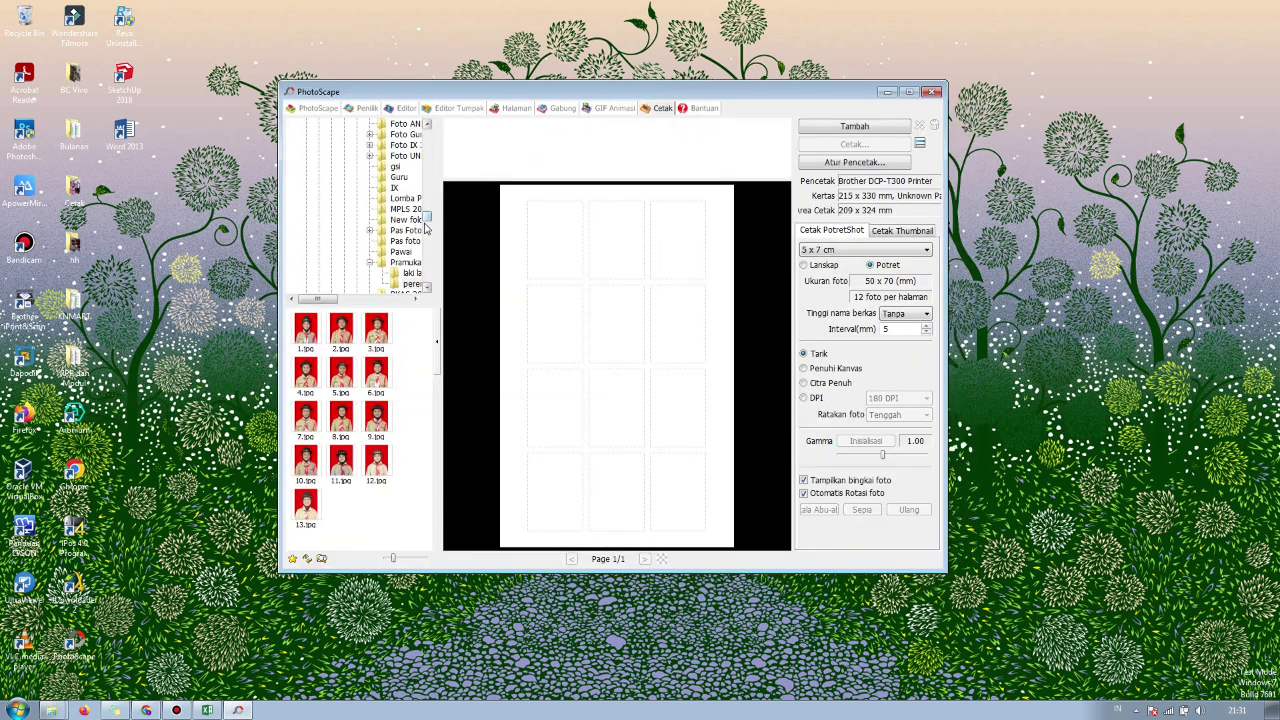
{"action": "left_click_drag", "start_coordinate": [426, 216], "coordinate": [426, 128]}
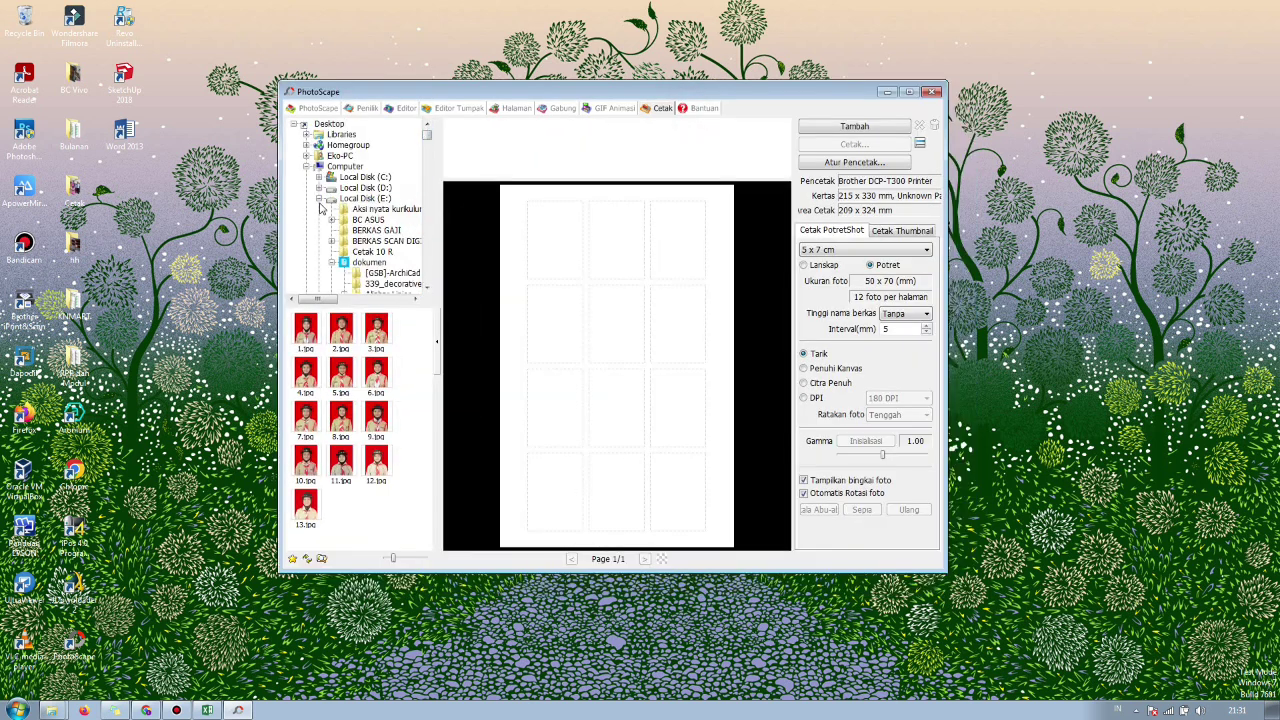
{"action": "left_click", "coordinate": [336, 264]}
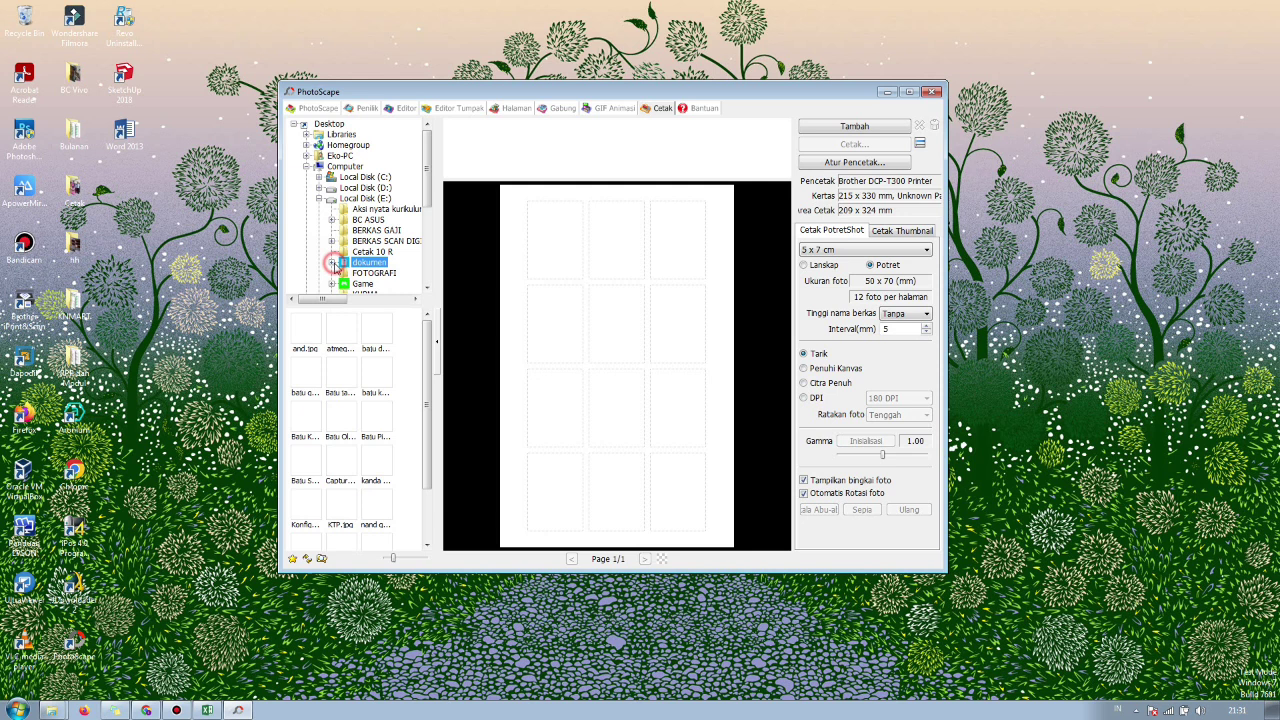
{"action": "left_click", "coordinate": [319, 199]}
{"action": "left_click", "coordinate": [311, 168]}
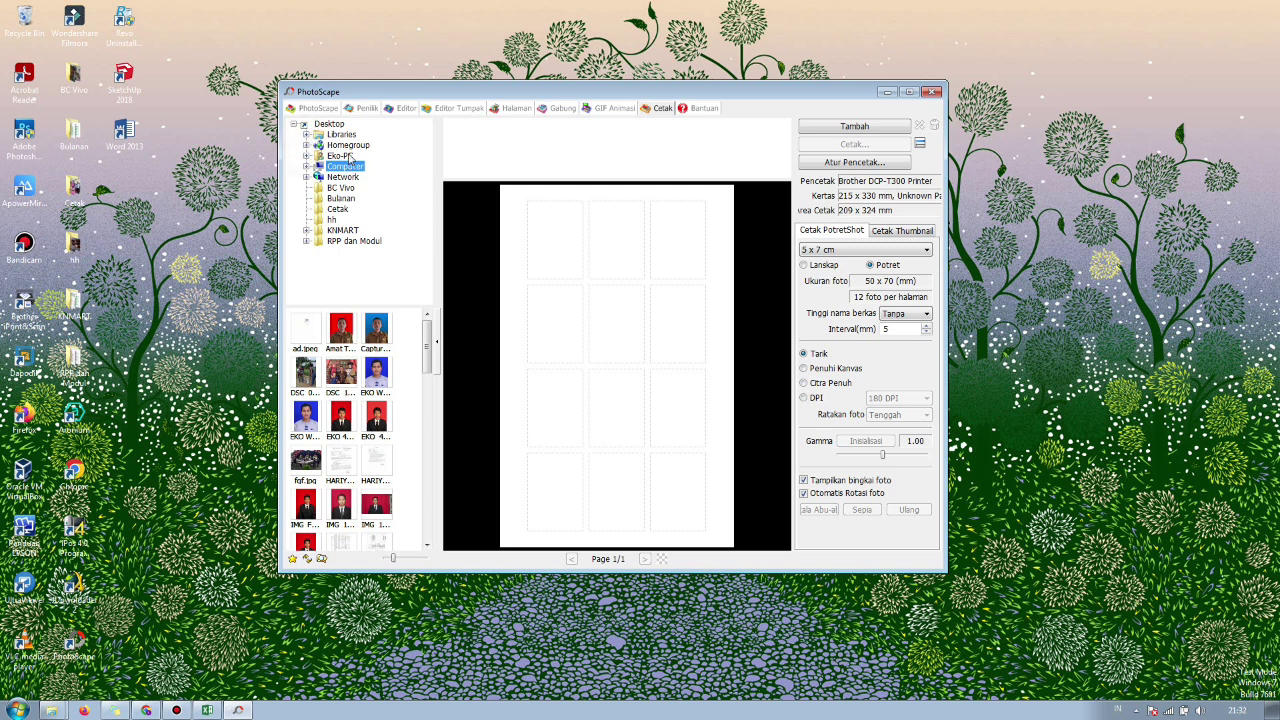
{"action": "left_click", "coordinate": [398, 88]}
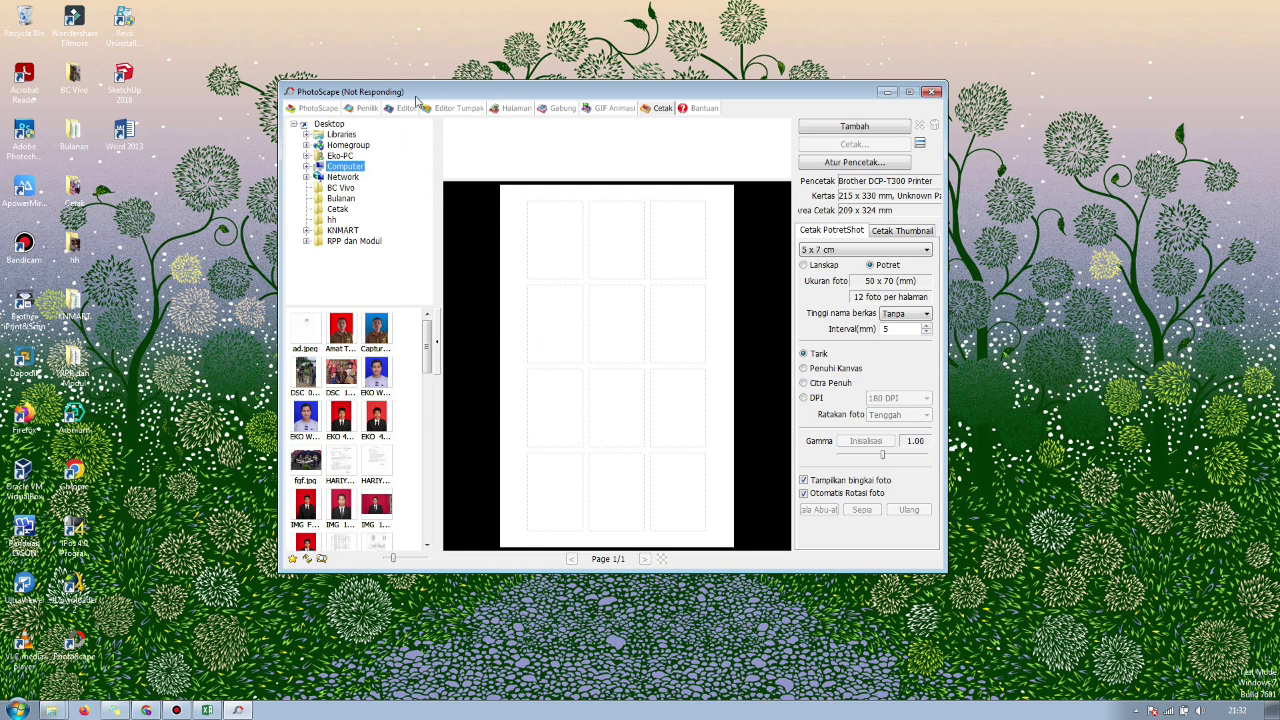
{"action": "left_click_drag", "start_coordinate": [415, 93], "coordinate": [463, 79]}
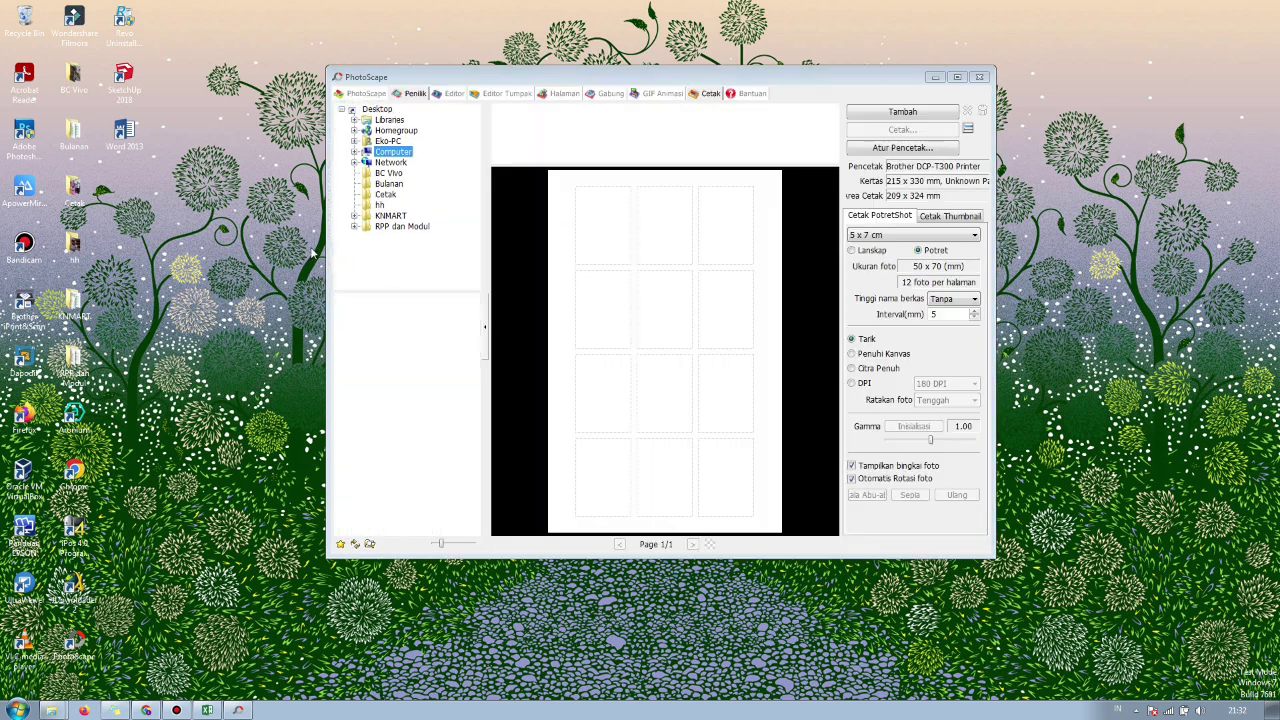
Step: Load the card images from the (Buat Banyak 1) Kartu Ujian folder under the user profile's Downloads
{"action": "left_click", "coordinate": [355, 144]}
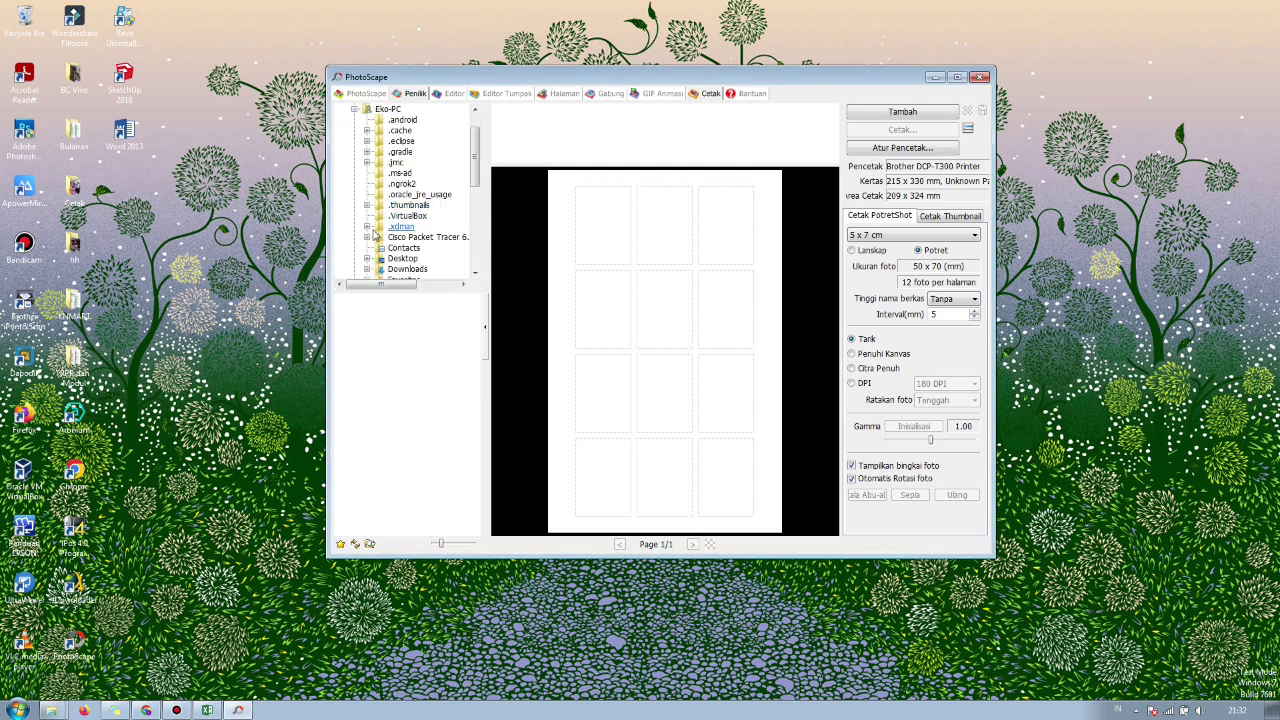
{"action": "left_click", "coordinate": [367, 269]}
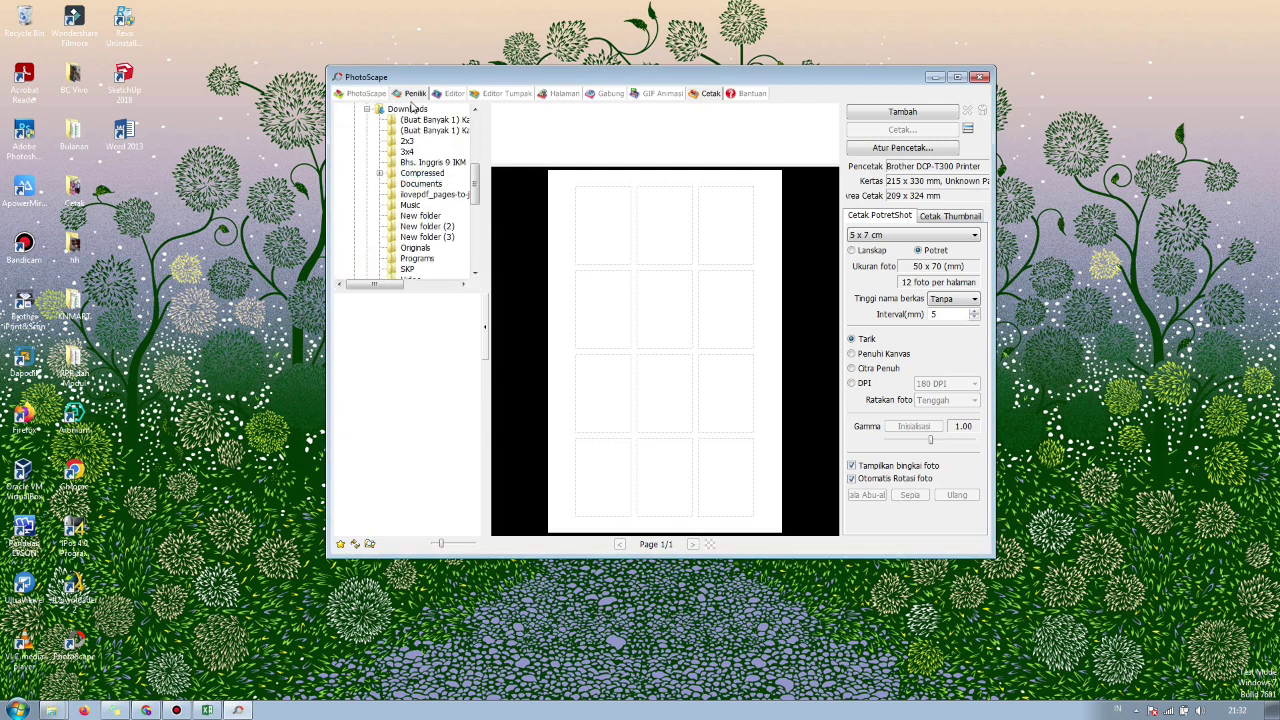
{"action": "left_click", "coordinate": [452, 120]}
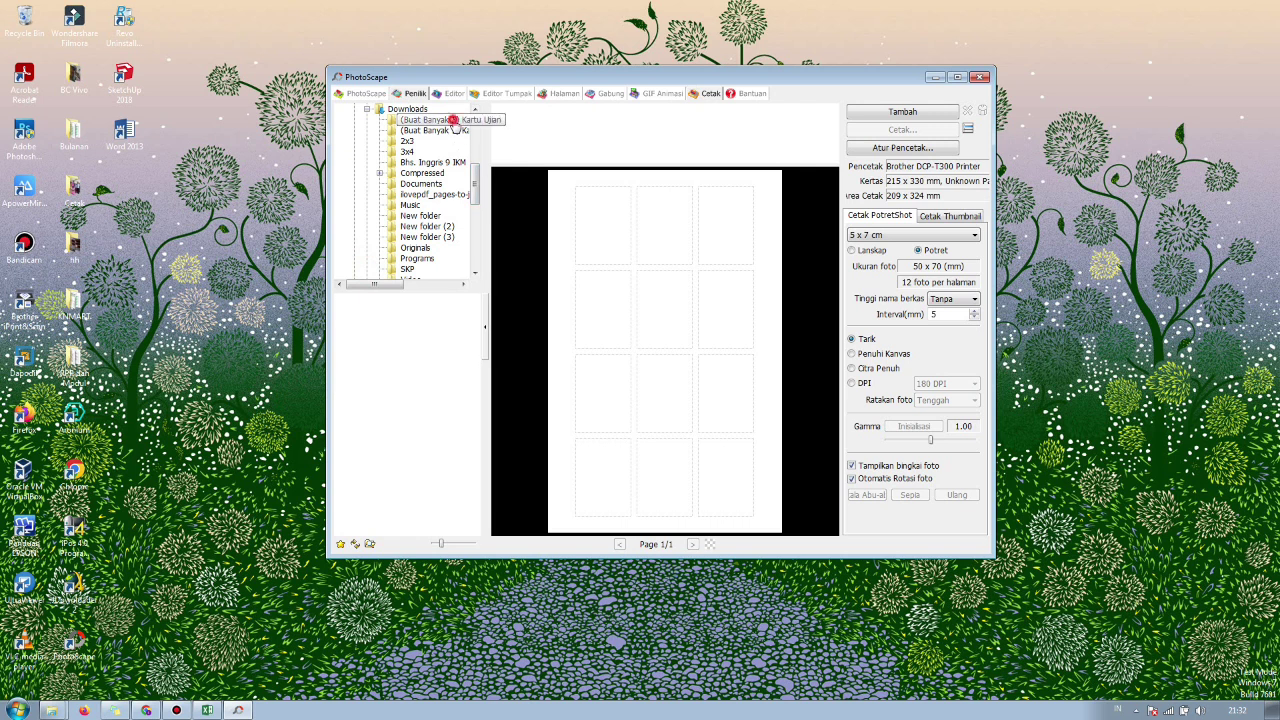
{"action": "left_click", "coordinate": [352, 322]}
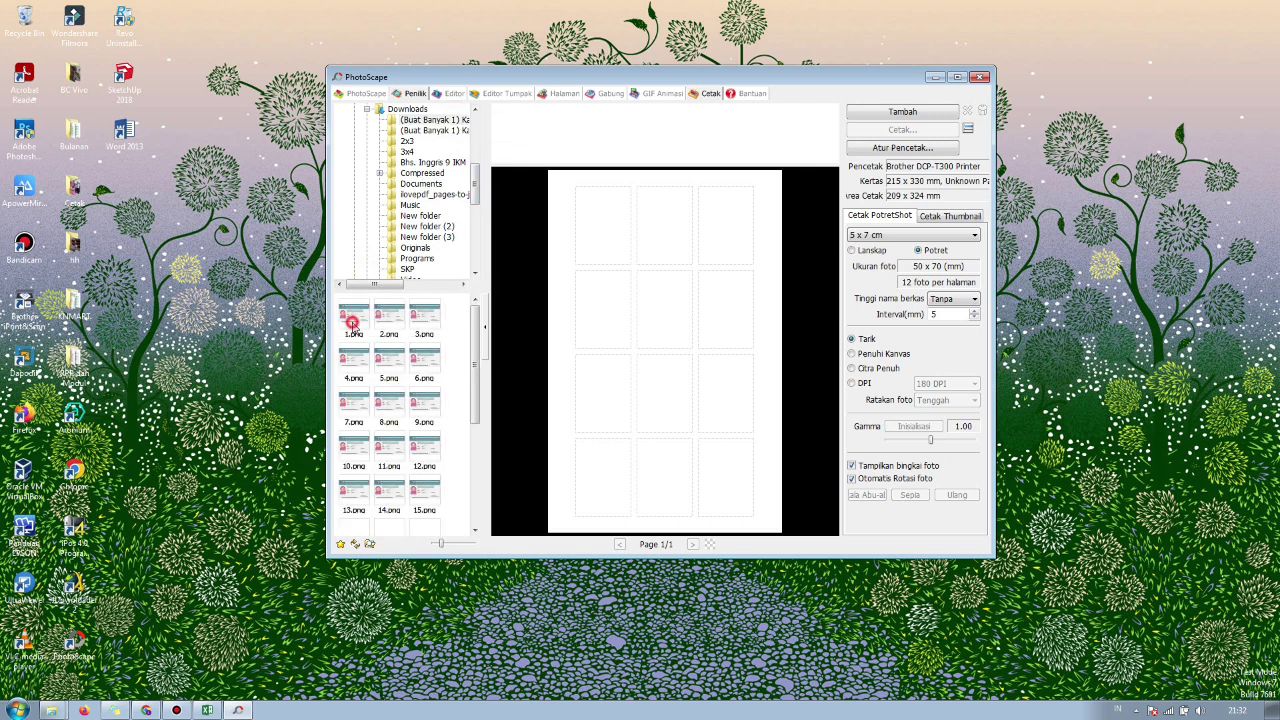
Step: Set a custom landscape photo size of 85 x 55 mm in the Cetak PotretShot layout
{"action": "left_click", "coordinate": [955, 217]}
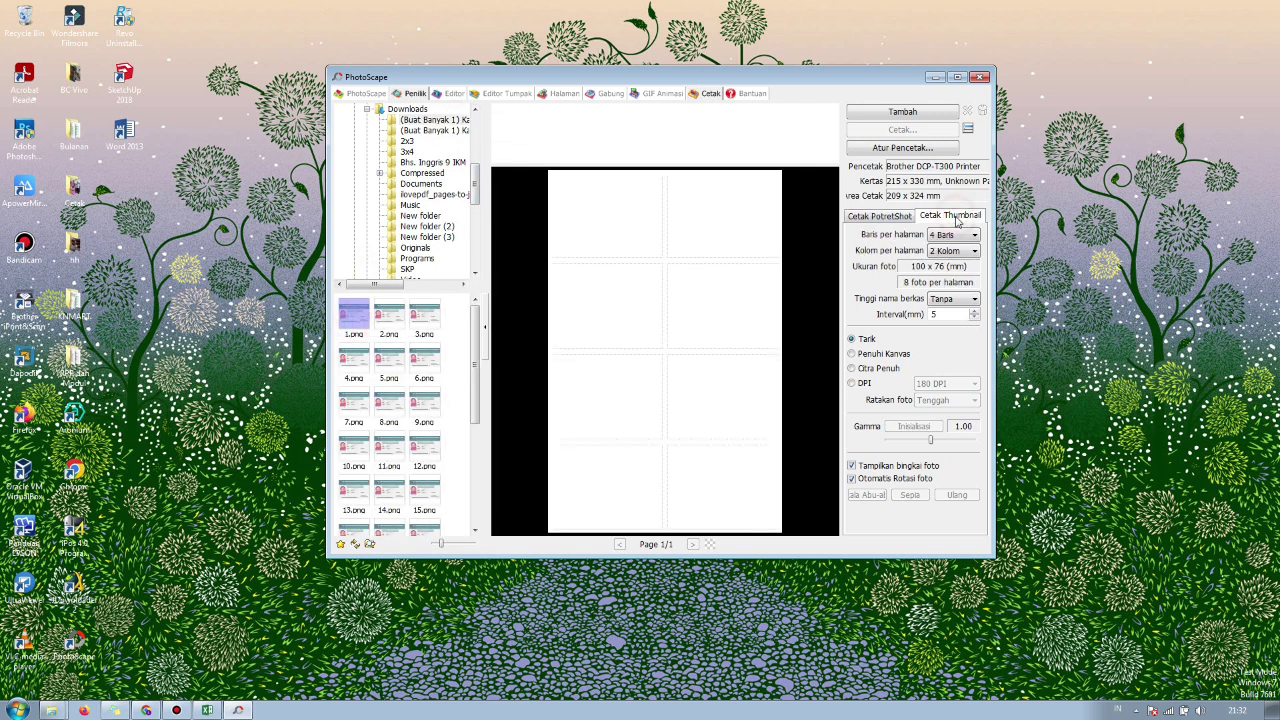
{"action": "left_click", "coordinate": [903, 217]}
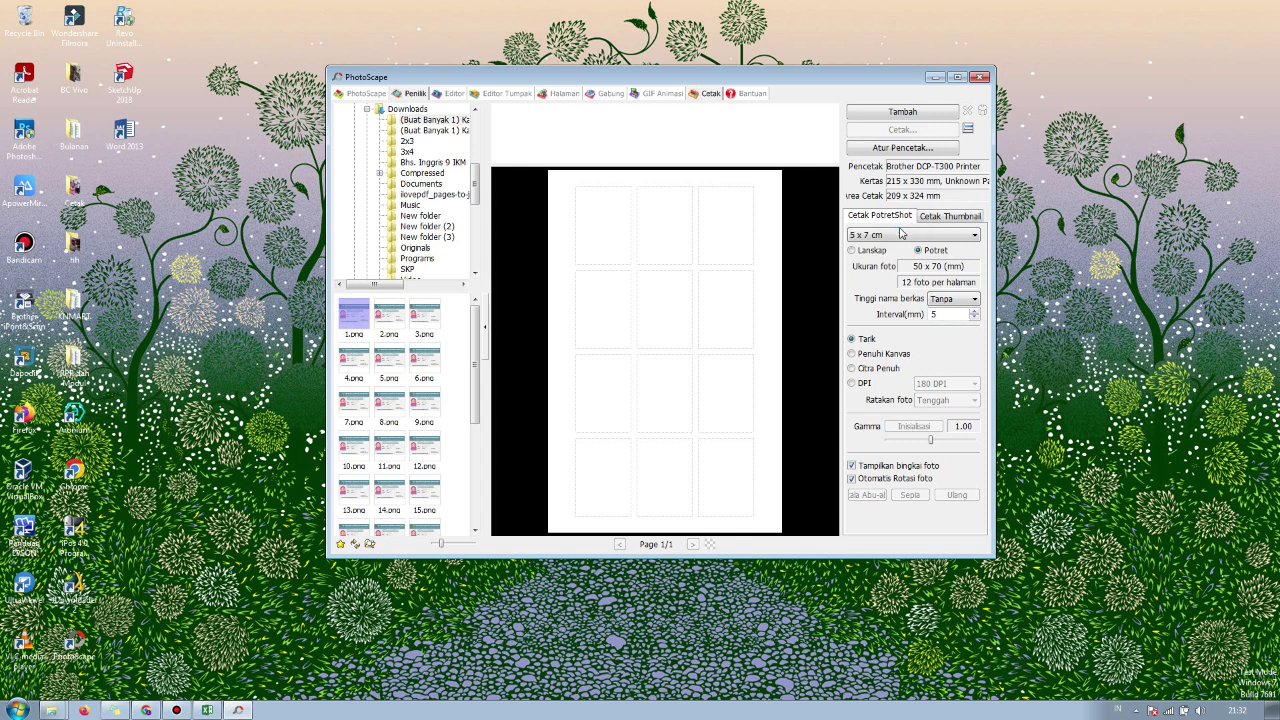
{"action": "left_click", "coordinate": [905, 235]}
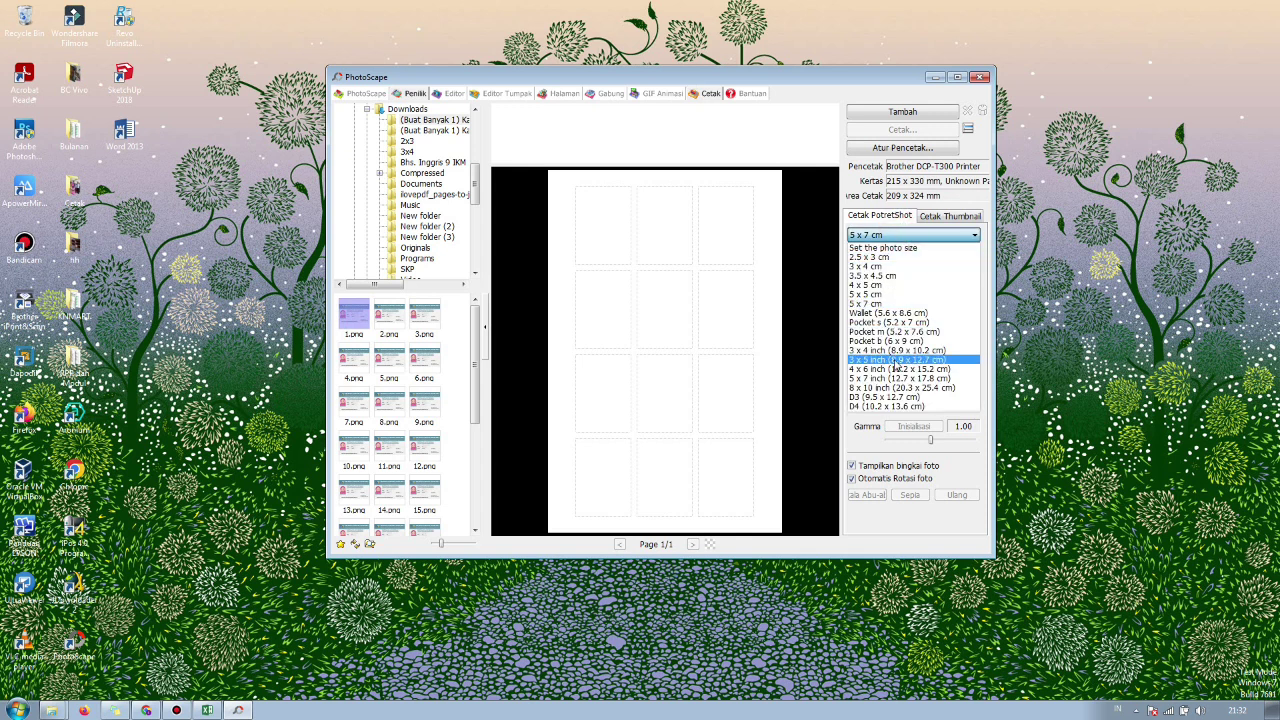
{"action": "left_click", "coordinate": [883, 247]}
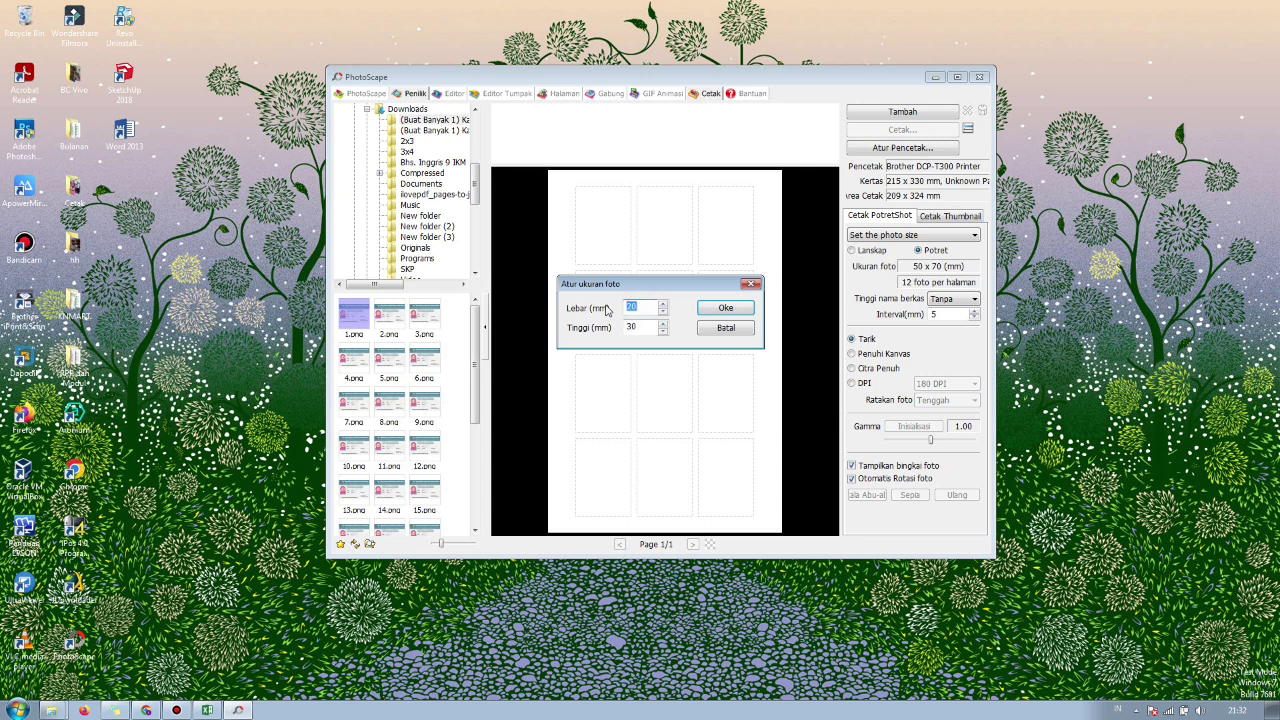
{"action": "type", "text": "5"}
{"action": "left_click_drag", "start_coordinate": [614, 335], "coordinate": [600, 320]}
{"action": "left_click", "coordinate": [716, 309]}
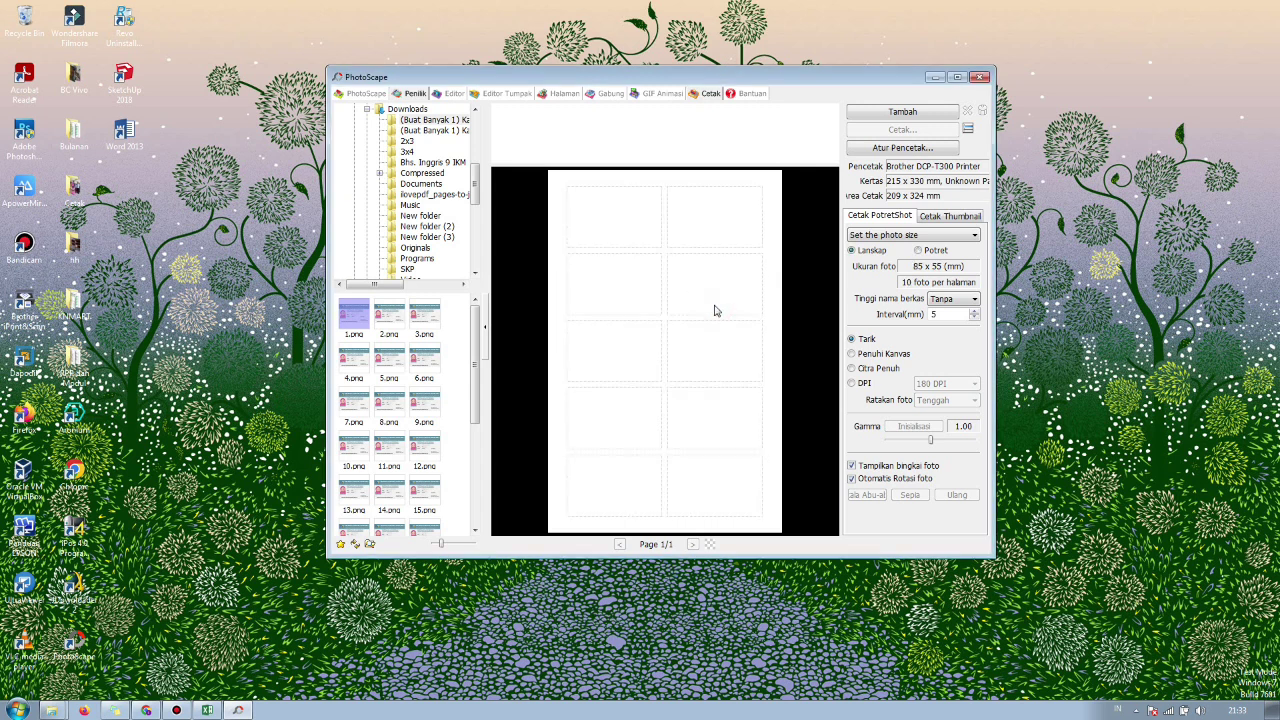
Step: Place cards 1.png, 2.png and 3.png individually on the print page
{"action": "left_click_drag", "start_coordinate": [350, 316], "coordinate": [600, 200]}
{"action": "left_click_drag", "start_coordinate": [405, 318], "coordinate": [729, 214]}
{"action": "left_click_drag", "start_coordinate": [424, 310], "coordinate": [626, 293]}
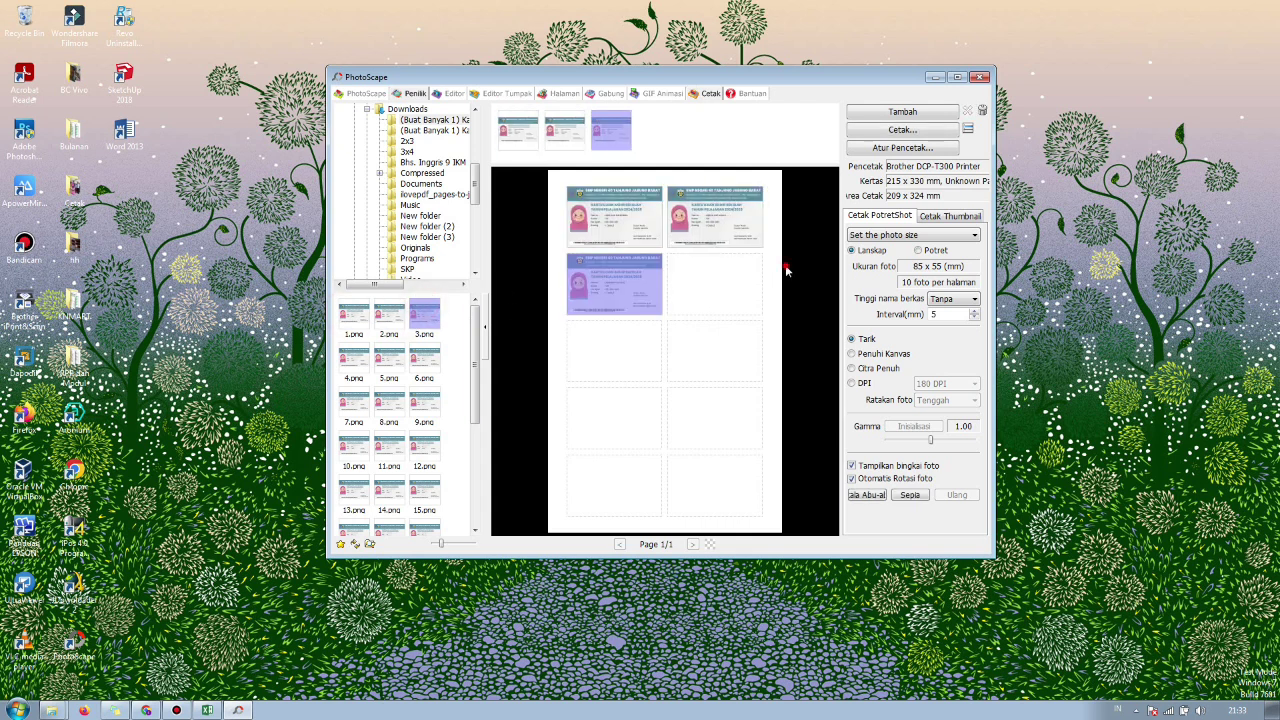
Step: Add all card images in the folder to the print layout at once and check the pages back to page 2
{"action": "left_click", "coordinate": [362, 336]}
{"action": "key", "text": "ctrl+a"}
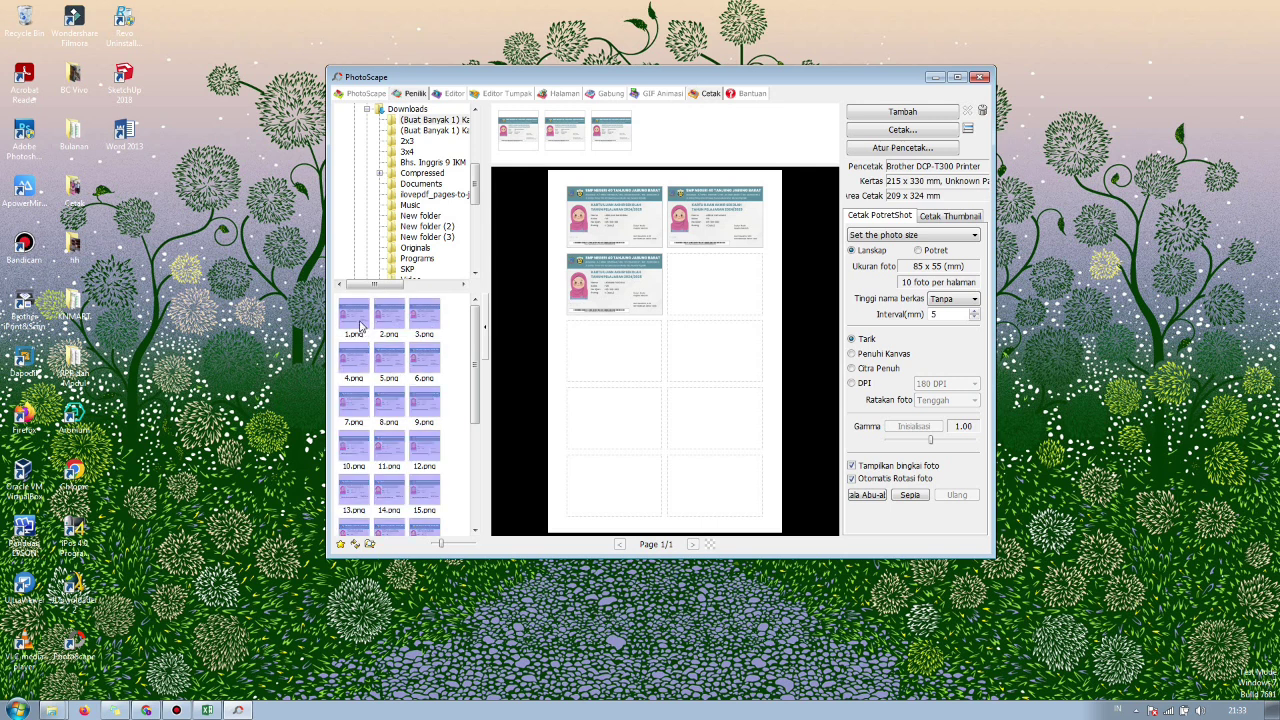
{"action": "left_click_drag", "start_coordinate": [366, 328], "coordinate": [708, 308]}
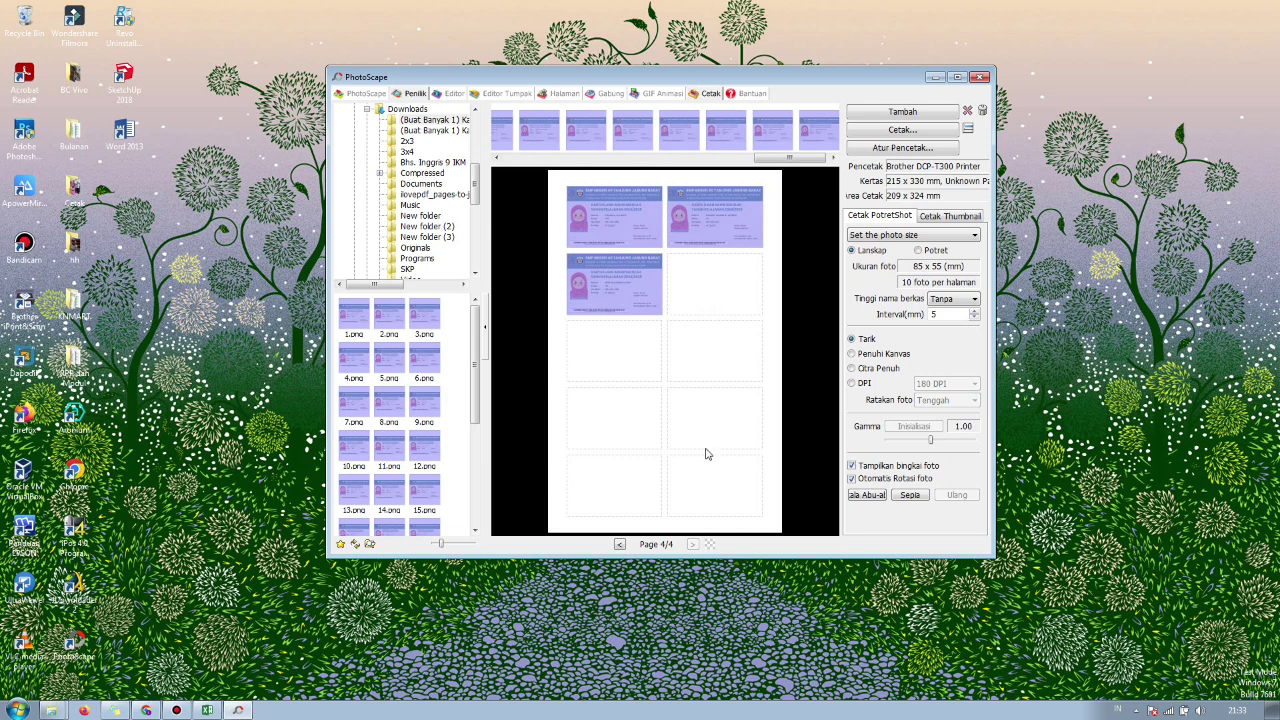
{"action": "left_click", "coordinate": [620, 544]}
{"action": "left_click", "coordinate": [620, 544]}
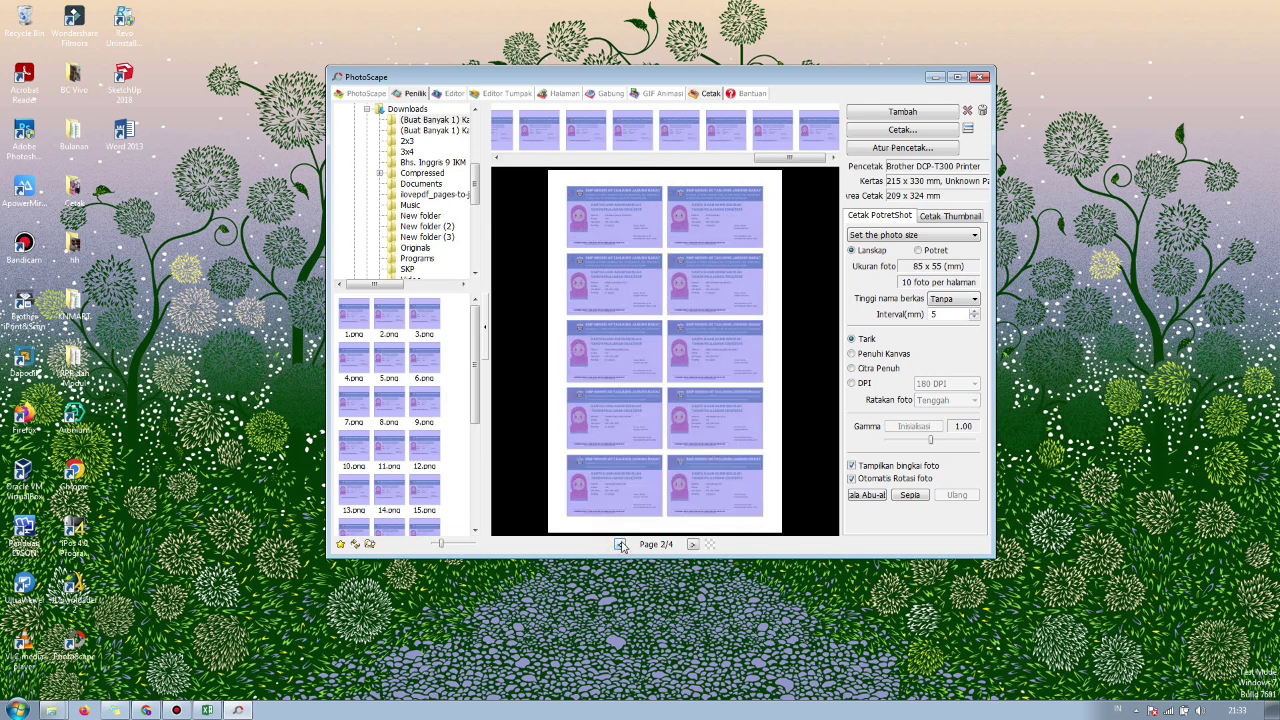
Step: Review the card print layout from page 1 through page 3
{"action": "left_click", "coordinate": [620, 544]}
{"action": "left_click", "coordinate": [691, 544]}
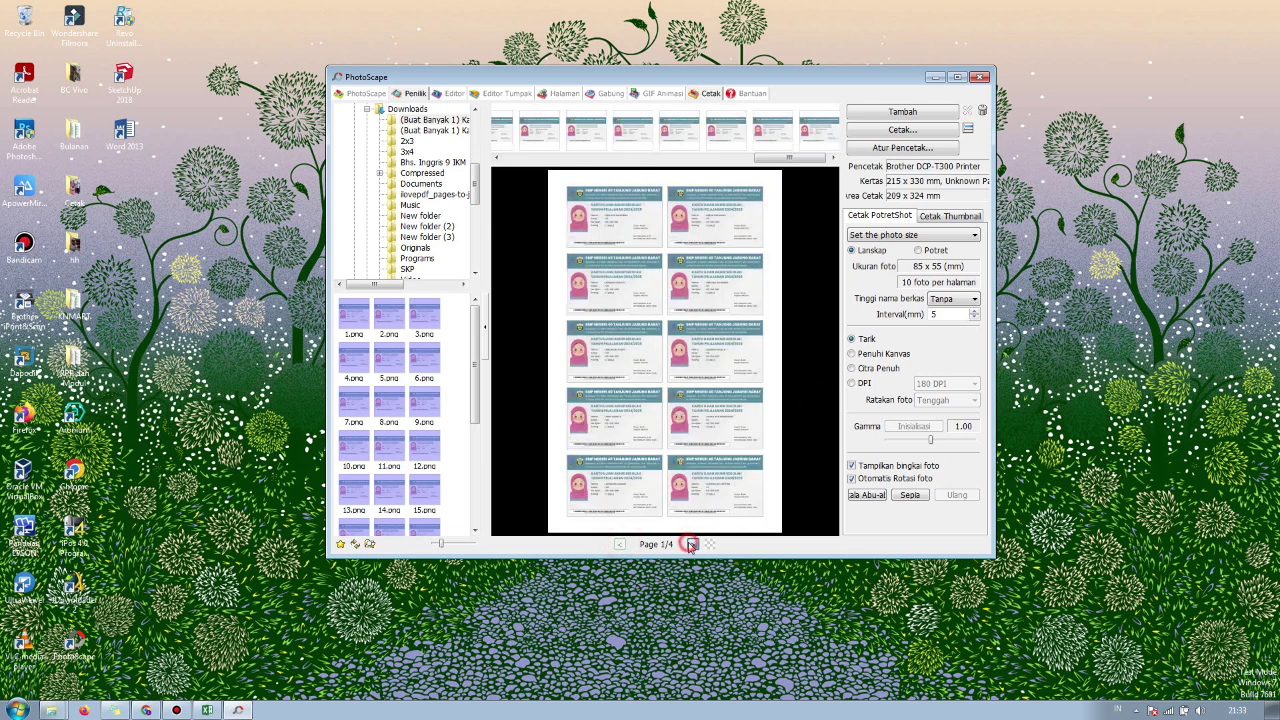
{"action": "left_click", "coordinate": [691, 544]}
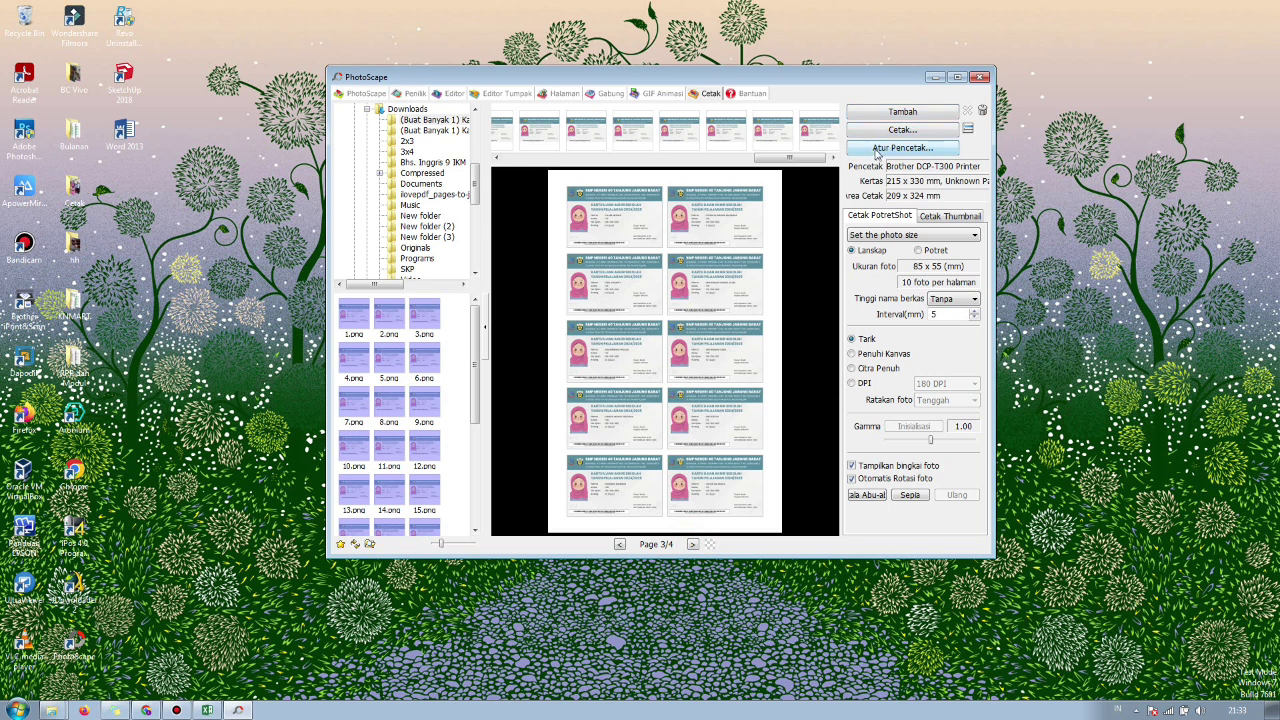
Step: Check the user-defined 215 x 330 mm paper size in the Brother DCP-T300 printer properties and accept the print setup
{"action": "left_click", "coordinate": [880, 148]}
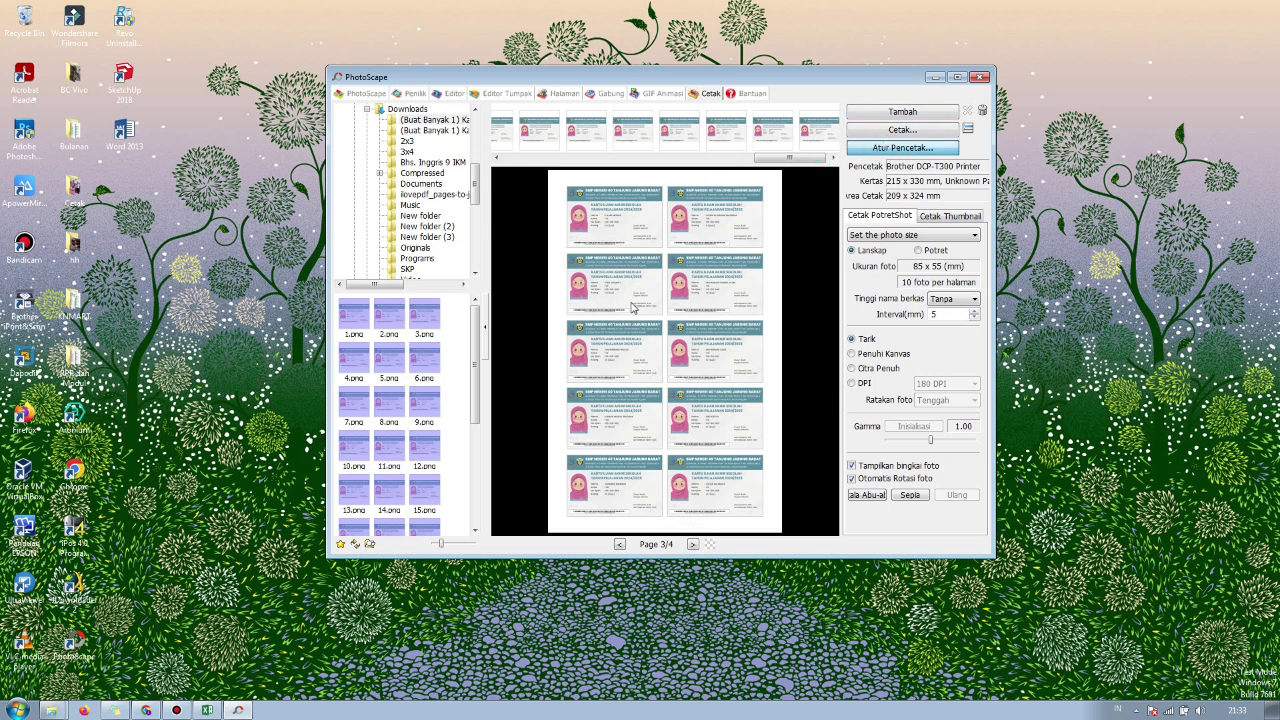
{"action": "left_click", "coordinate": [740, 250]}
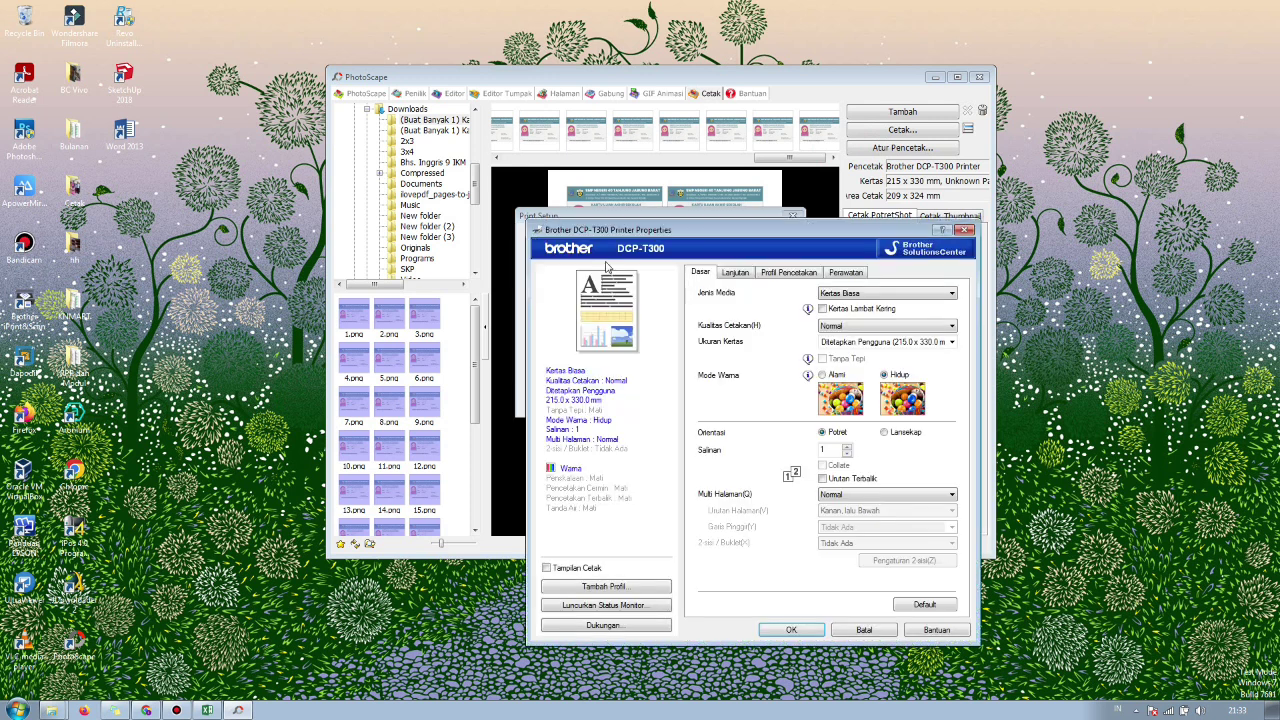
{"action": "left_click", "coordinate": [838, 342]}
{"action": "left_click", "coordinate": [900, 340]}
{"action": "left_click", "coordinate": [791, 630]}
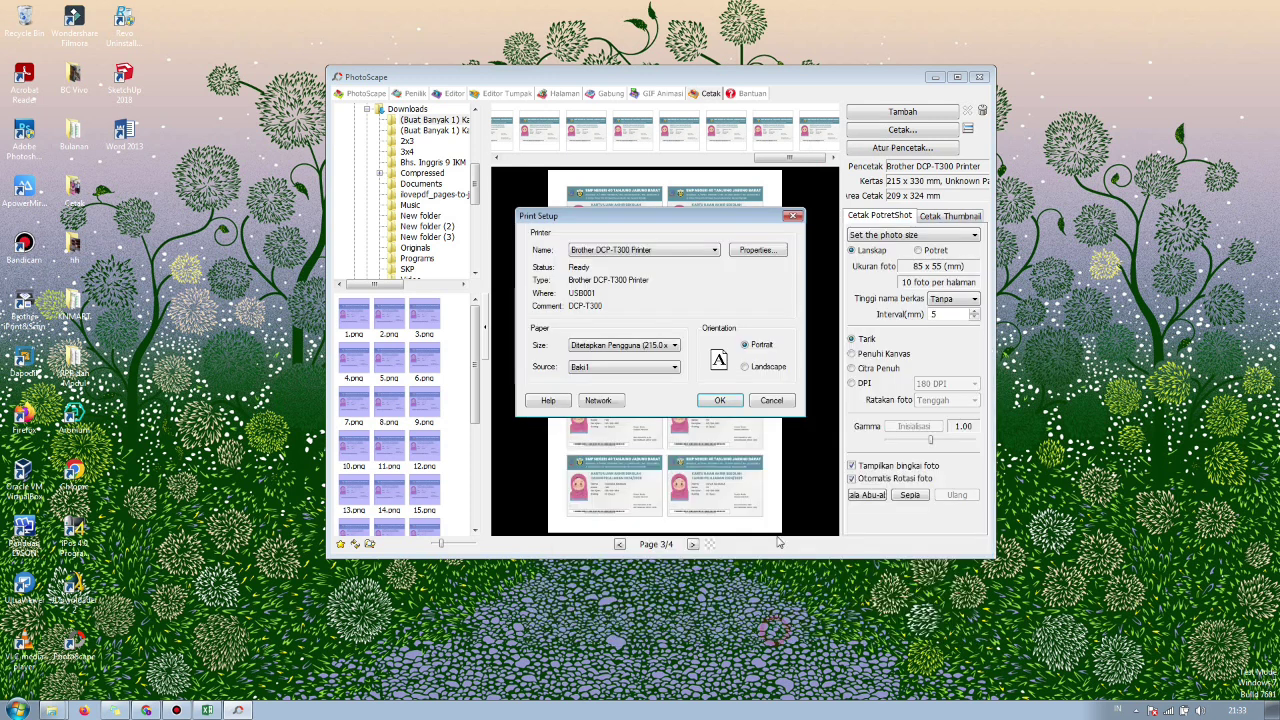
{"action": "left_click", "coordinate": [720, 408]}
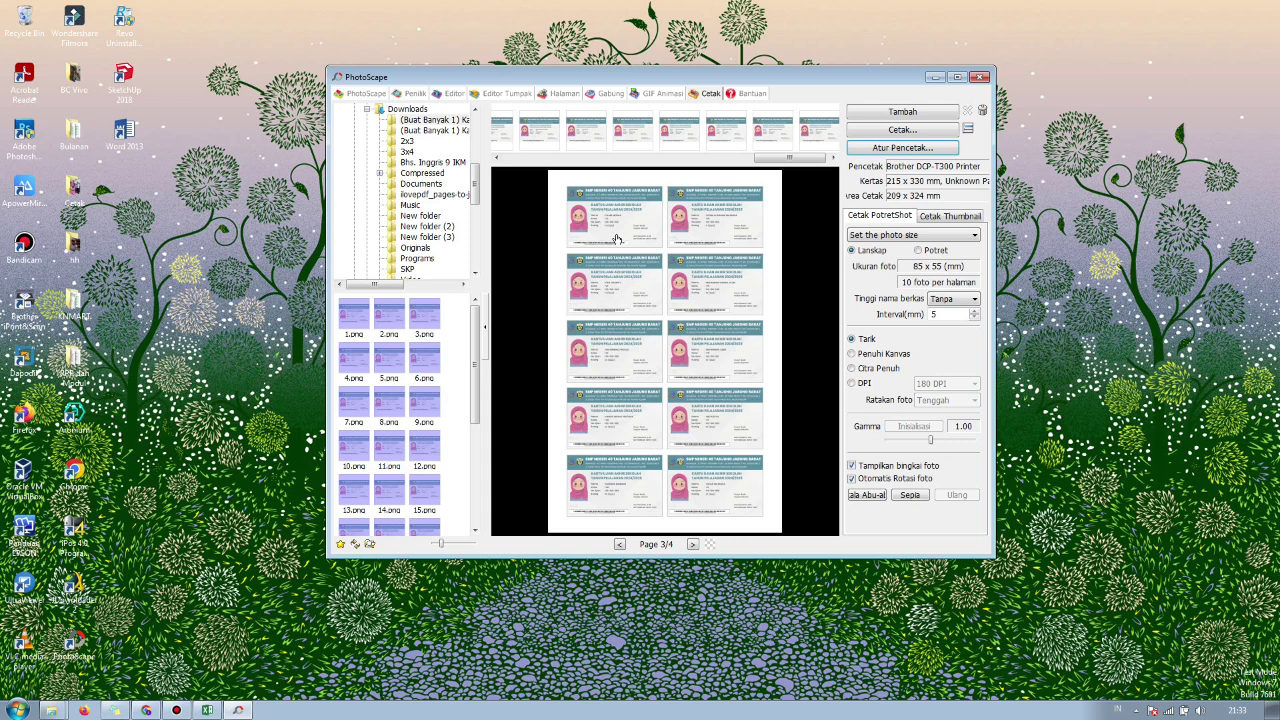
Step: Go back to page 1 of the print layout, then switch to Canva in Chrome and view the first exam card
{"action": "left_click", "coordinate": [619, 544]}
{"action": "left_click", "coordinate": [620, 545]}
{"action": "left_click", "coordinate": [146, 710]}
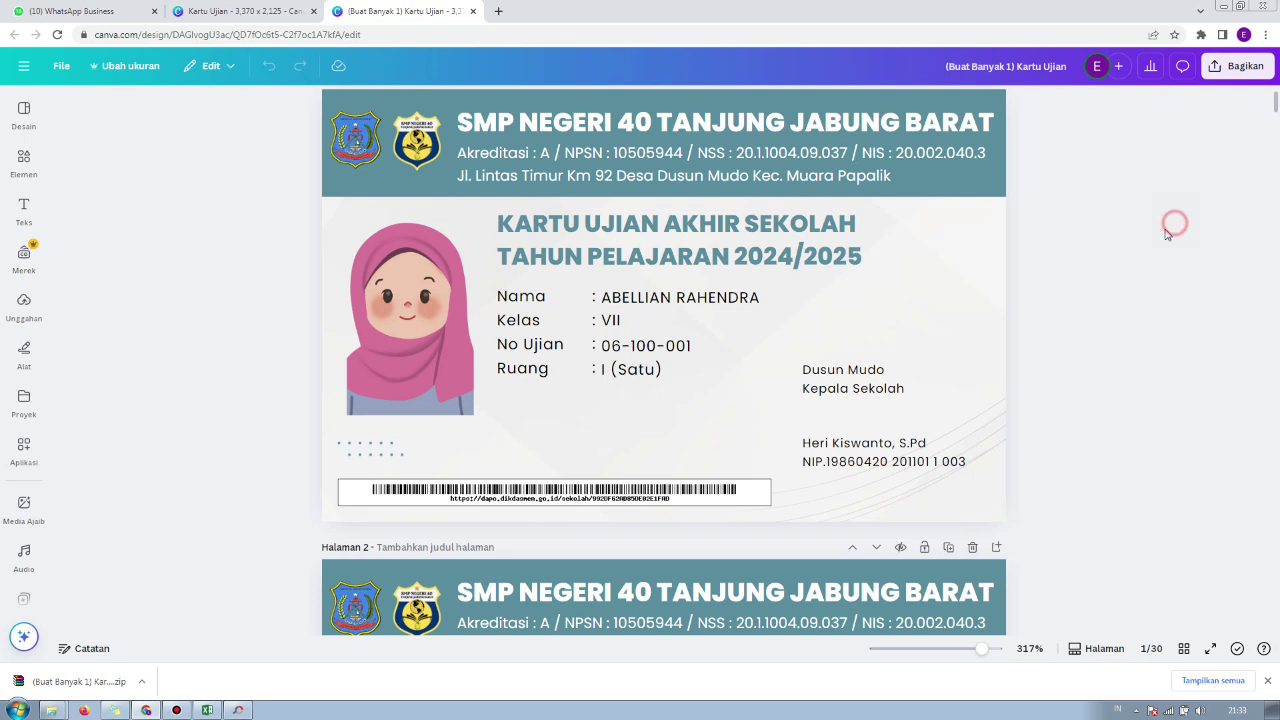
{"action": "scroll", "coordinate": [1021, 379], "scroll_direction": "up", "scroll_amount": 1}
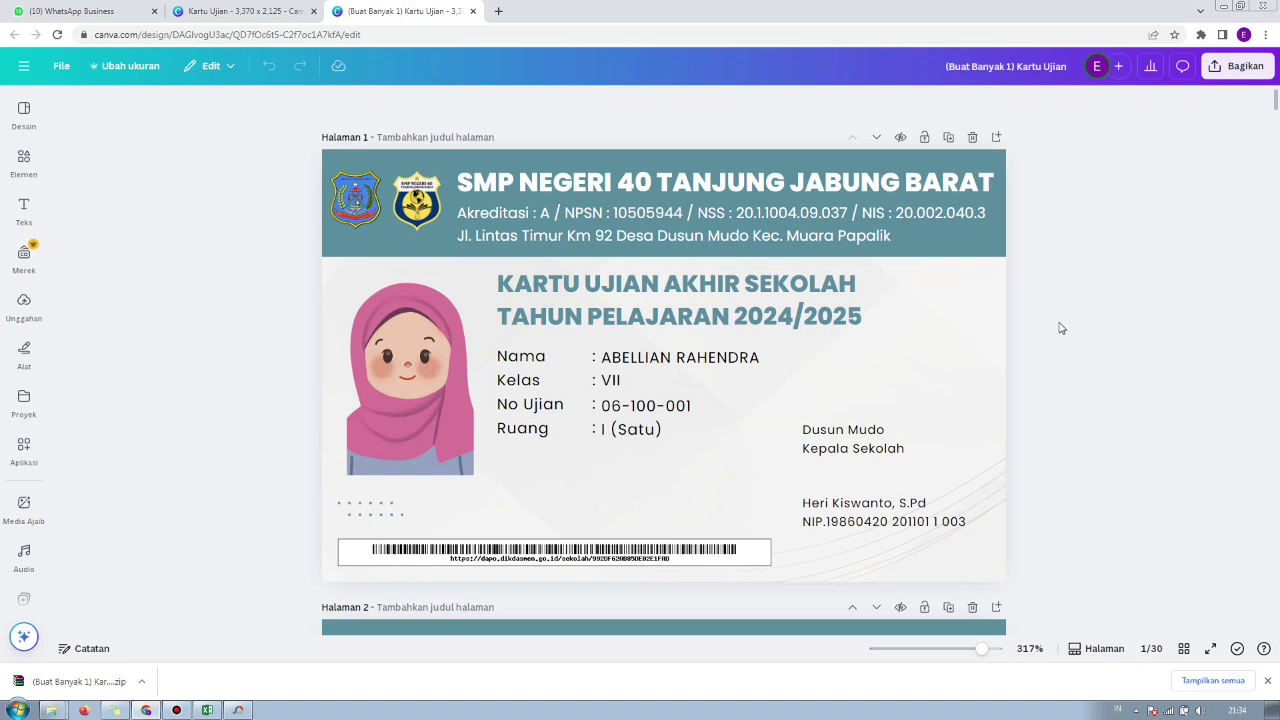
{"action": "left_click", "coordinate": [1067, 182]}
{"action": "left_click", "coordinate": [179, 711]}
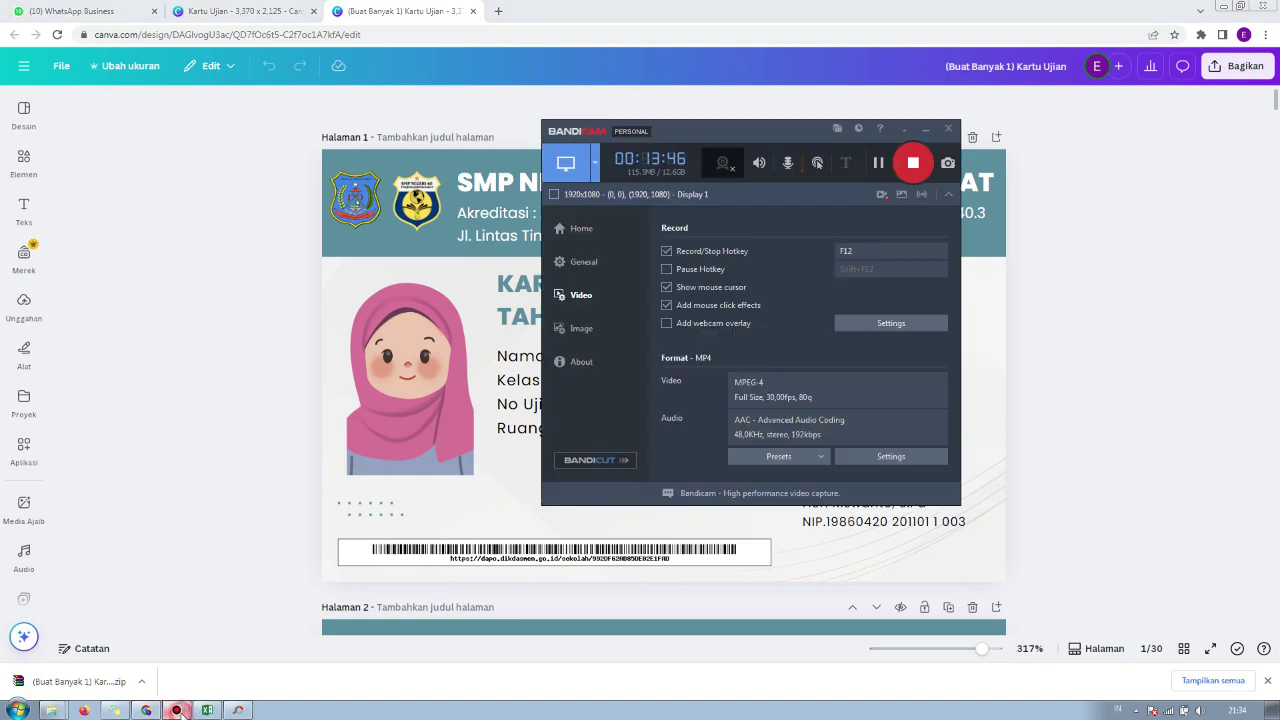
{"action": "left_click", "coordinate": [914, 163]}
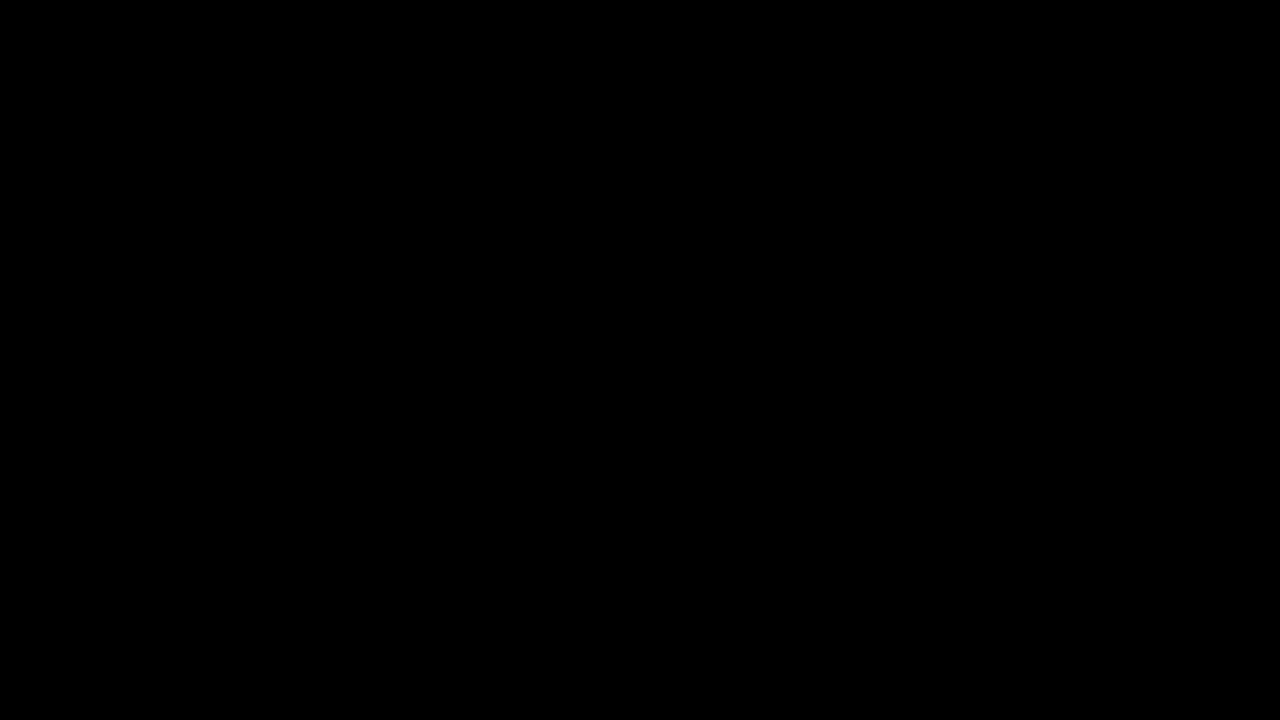